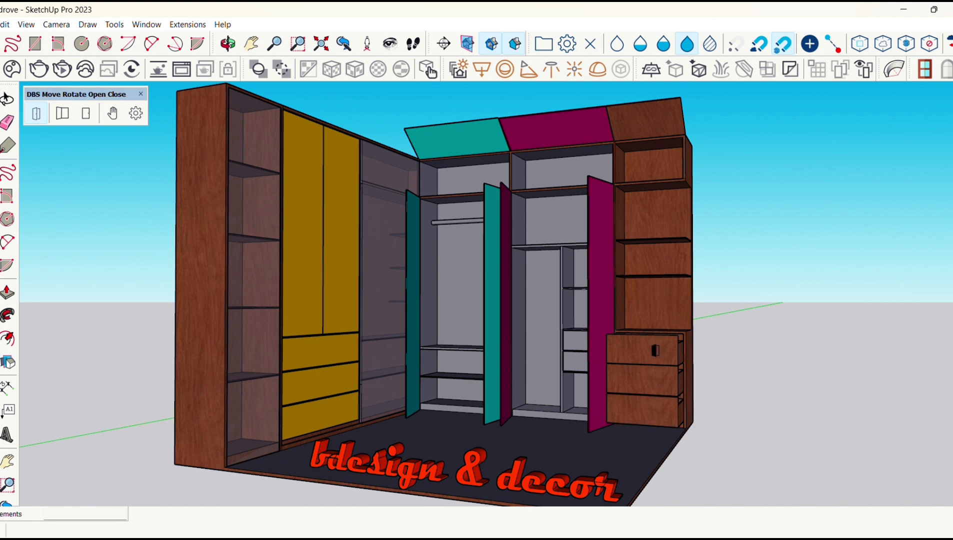
Close the brown drawers, the three overhead flaps, and the teal and magenta wardrobe doors
left_click(654, 413)
left_click(649, 121)
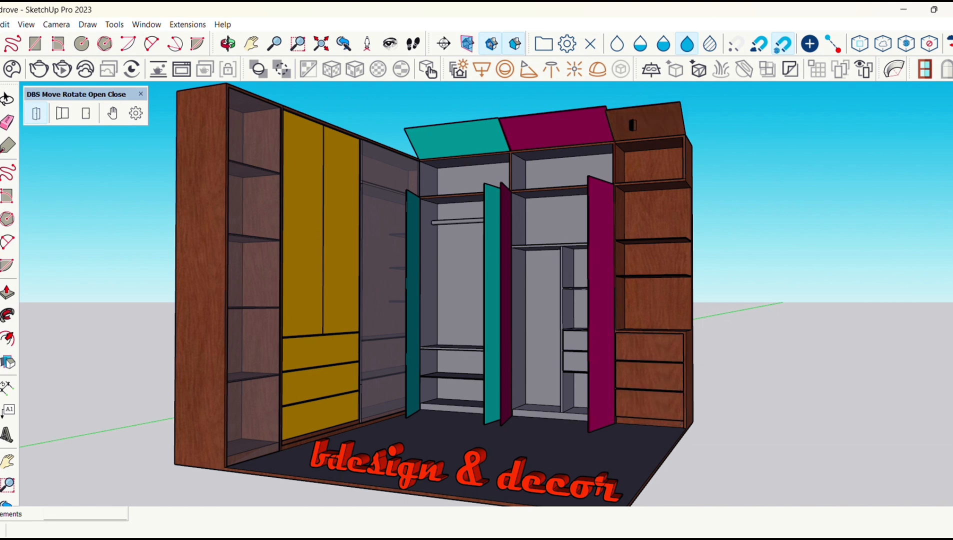
left_click(589, 125)
left_click(469, 142)
left_click(493, 220)
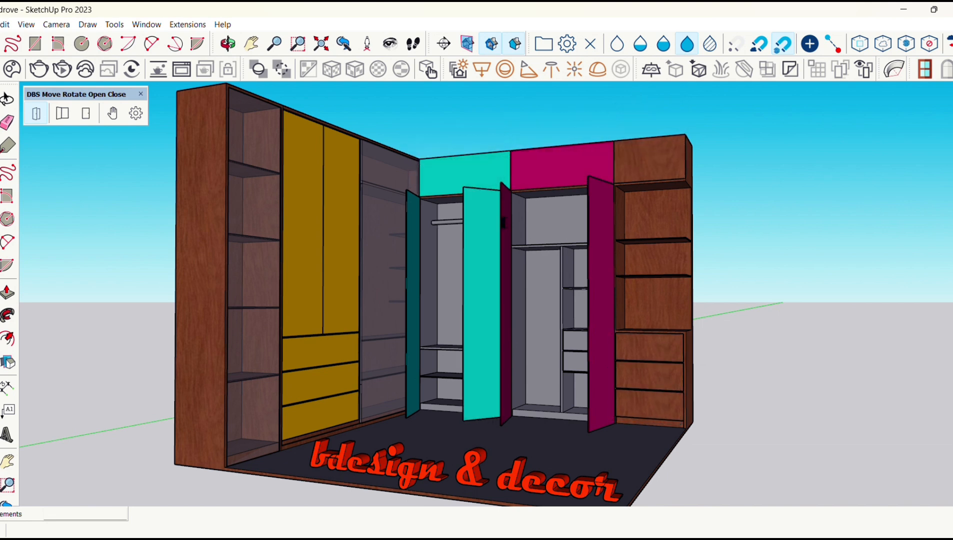
left_click(505, 223)
left_click(605, 245)
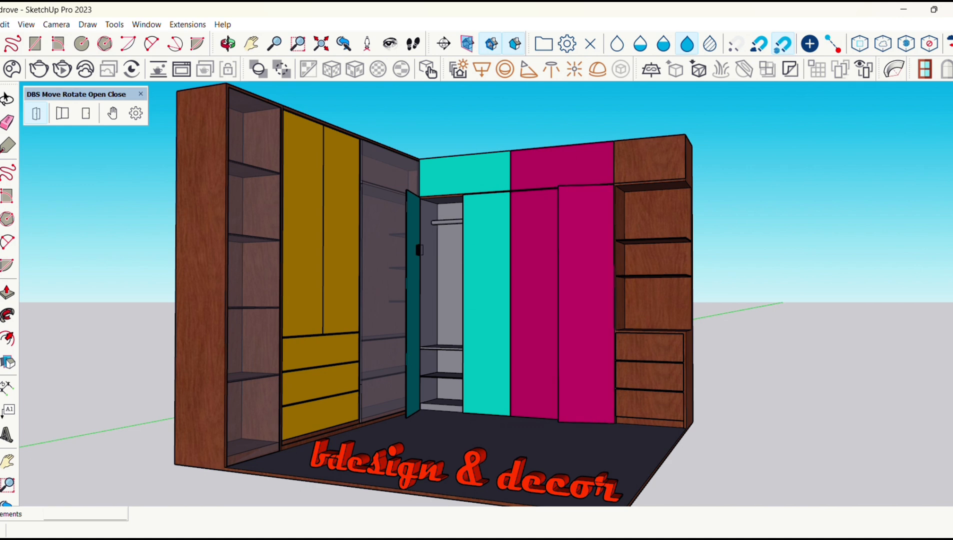
left_click(419, 250)
Open and close the two magenta doors and the magenta overhead flap in turn to test their movement
left_click(540, 256)
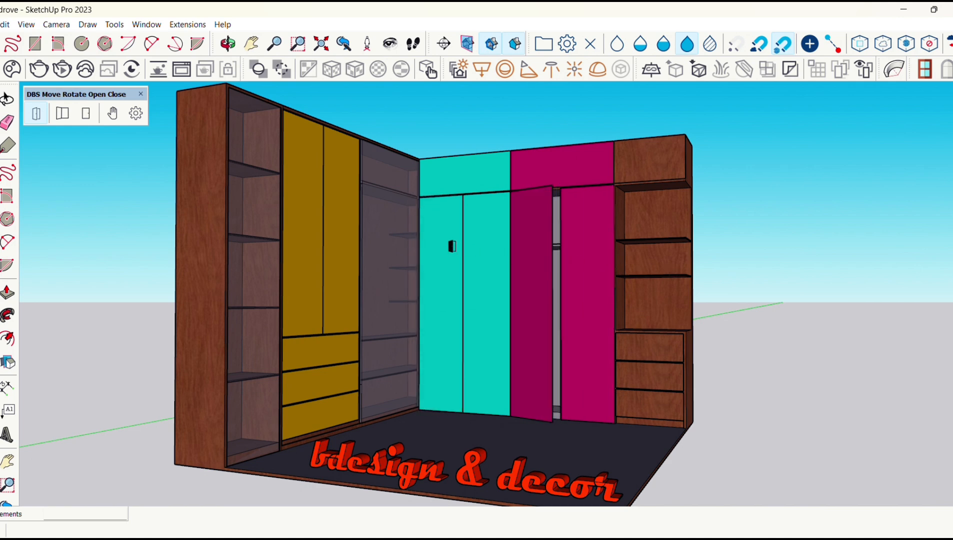
left_click(507, 249)
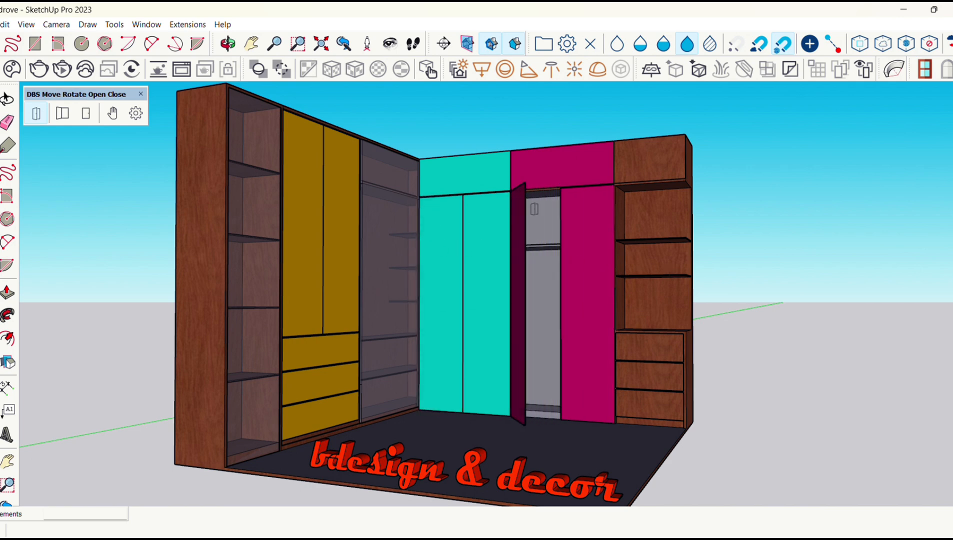
left_click(598, 254)
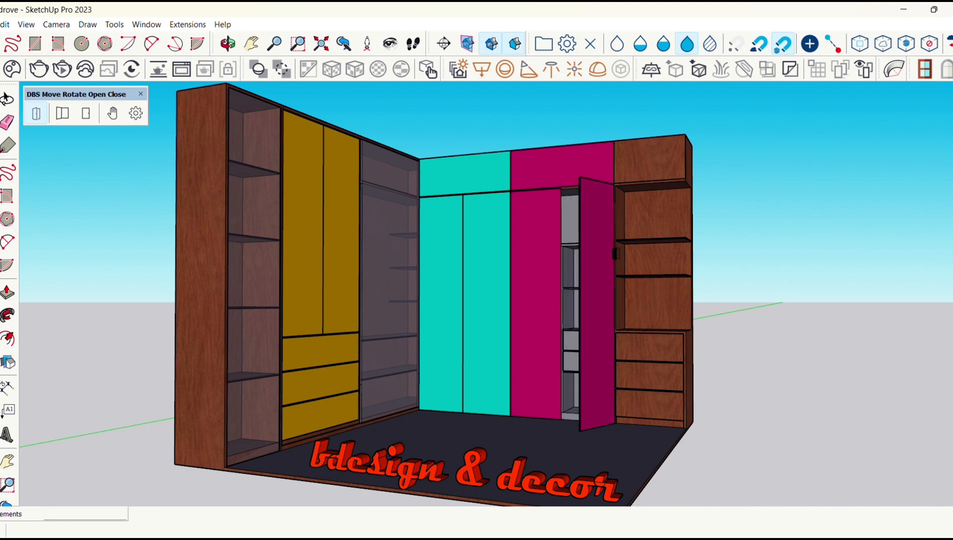
left_click(607, 243)
left_click(580, 170)
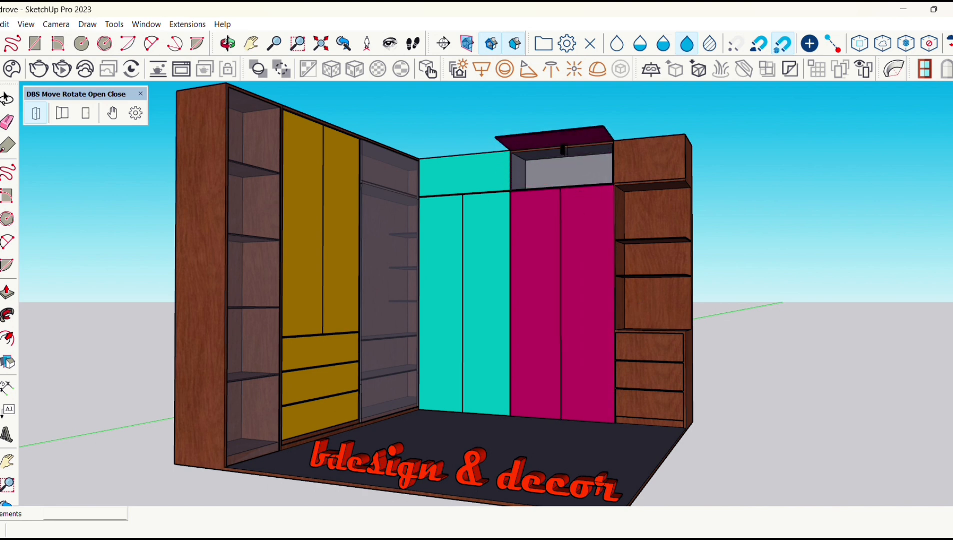
left_click(556, 138)
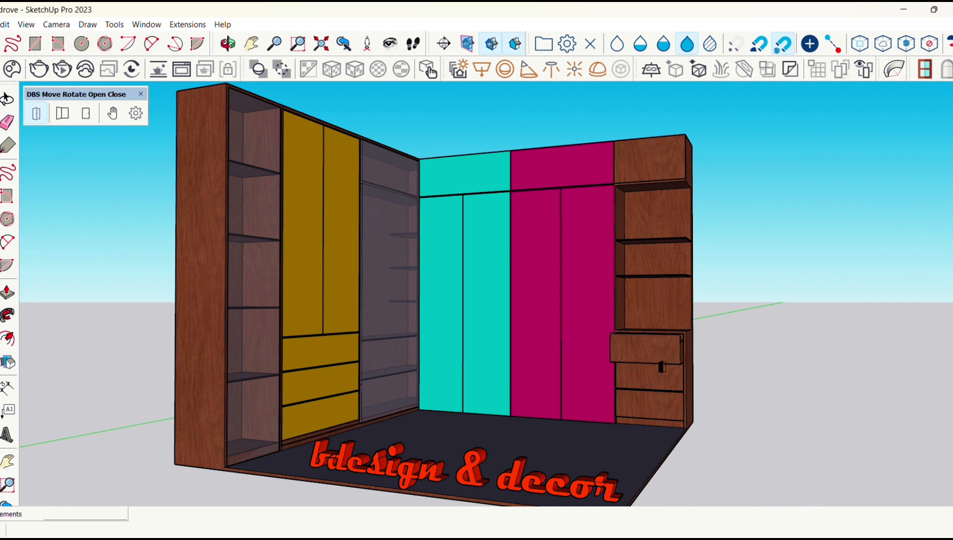
Open and close the uppermost brown drawer to test its sliding movement
scroll(661, 366, "up", 4)
middle_click_drag(670, 352, 506, 383)
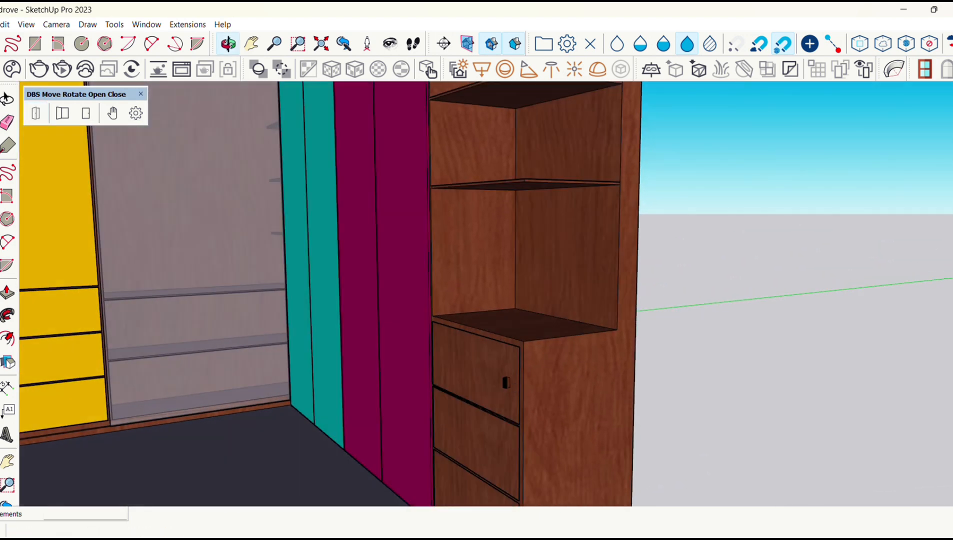
left_click(506, 382)
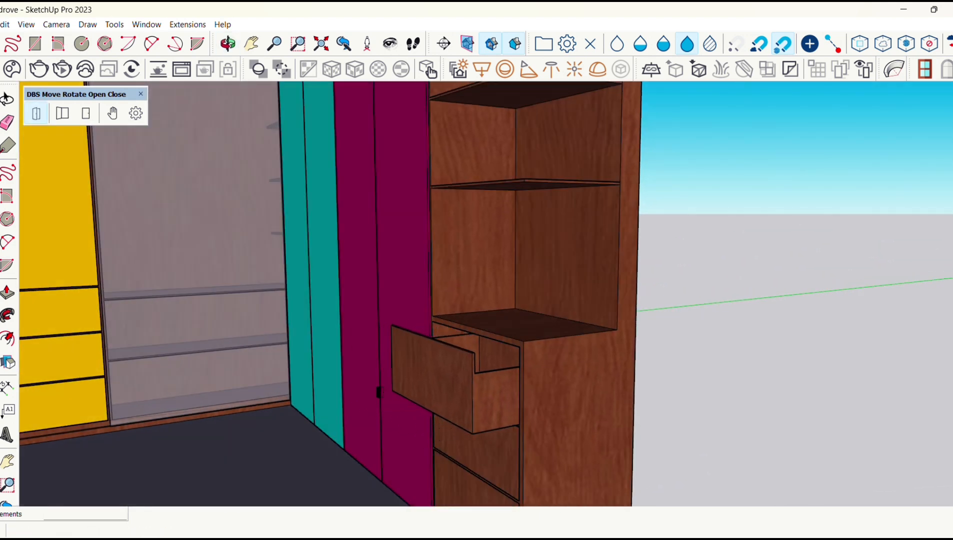
left_click(468, 423)
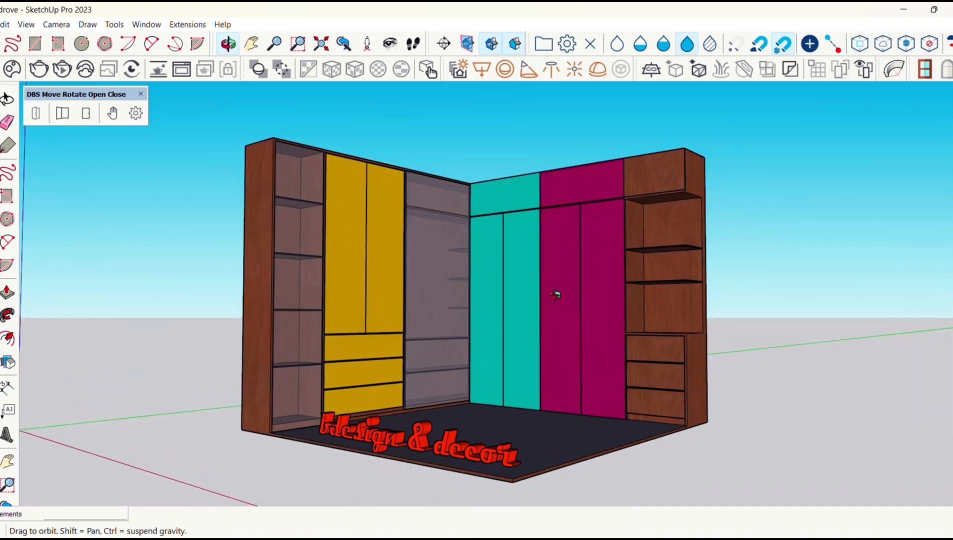
Enter the wardrobe group and select the right-hand yellow door
middle_click_drag(558, 294, 447, 273)
scroll(486, 291, "up", 3)
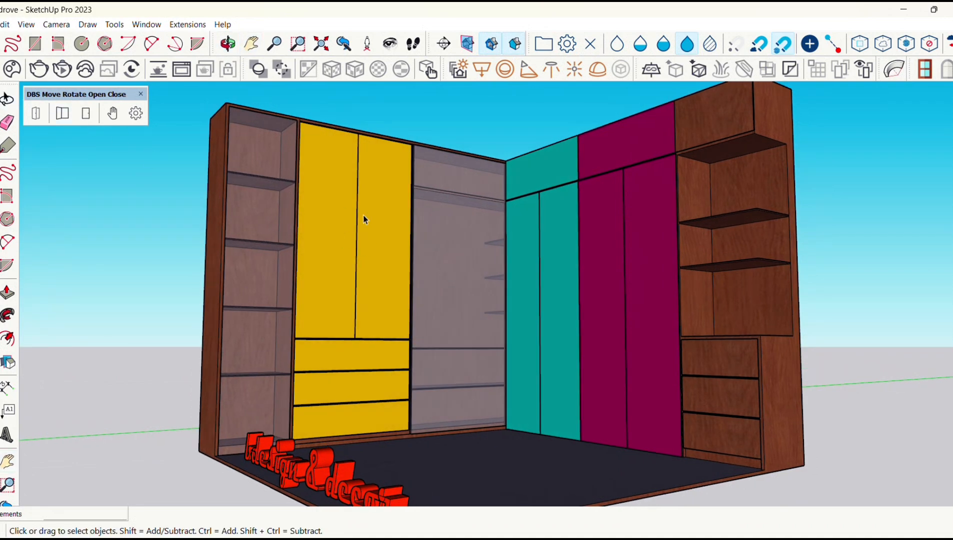
double_click(378, 222)
left_click(377, 222)
middle_click_drag(418, 236, 390, 233)
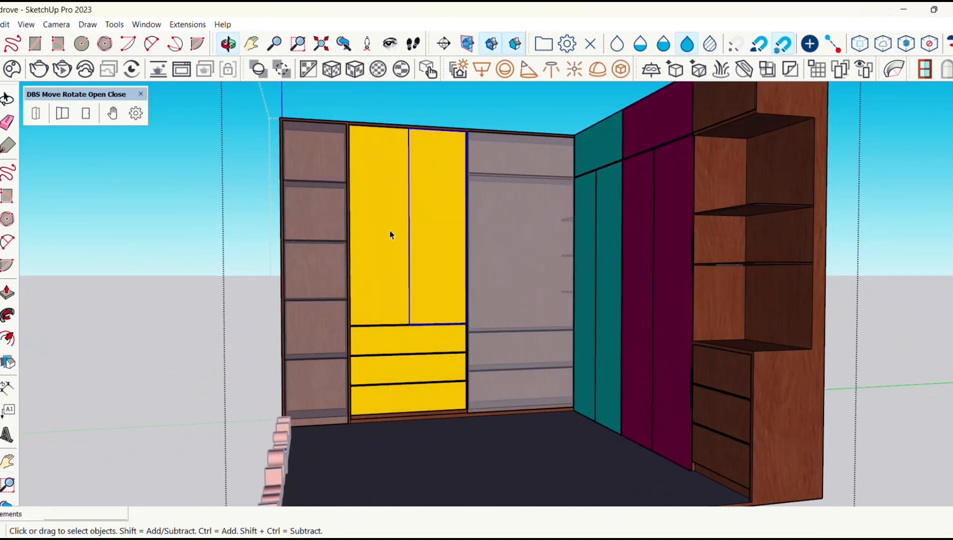
scroll(389, 233, "up", 2)
middle_click_drag(436, 213, 424, 276)
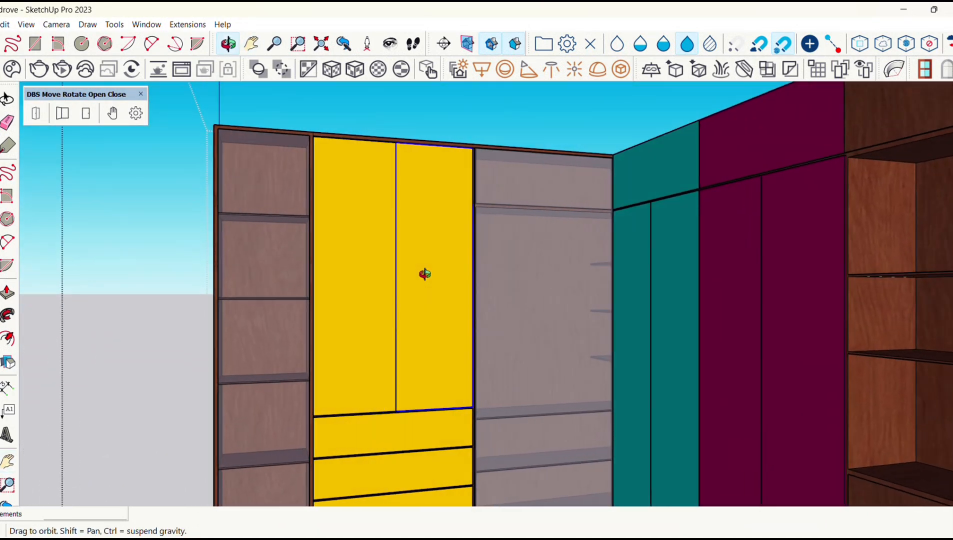
Configure the selected yellow door's joint as a hinge, with the door's right vertical edge as its axis
left_click(136, 116)
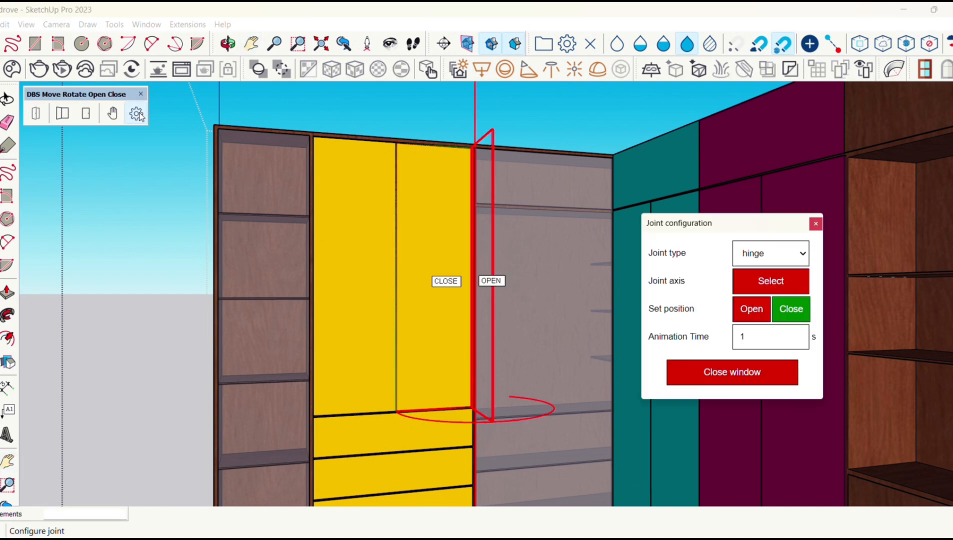
left_click(754, 260)
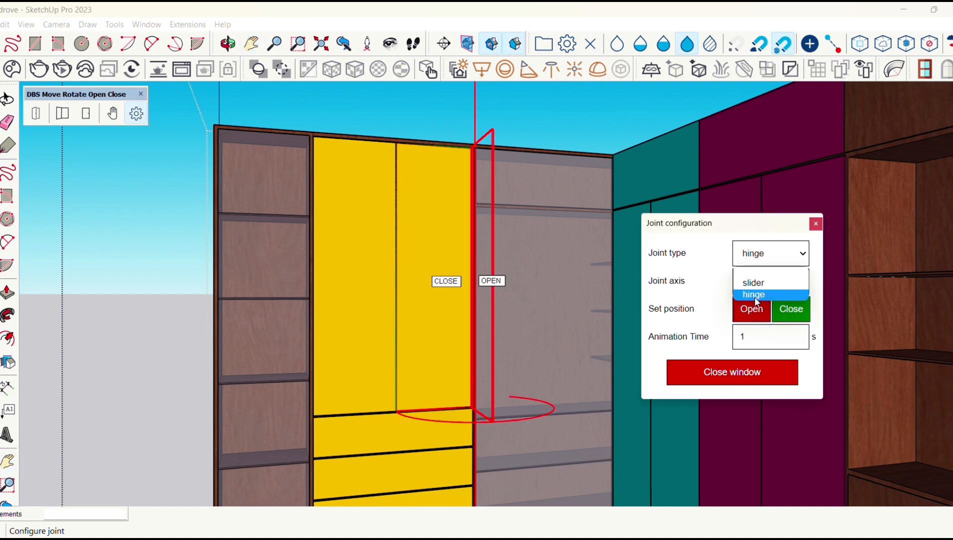
left_click(756, 257)
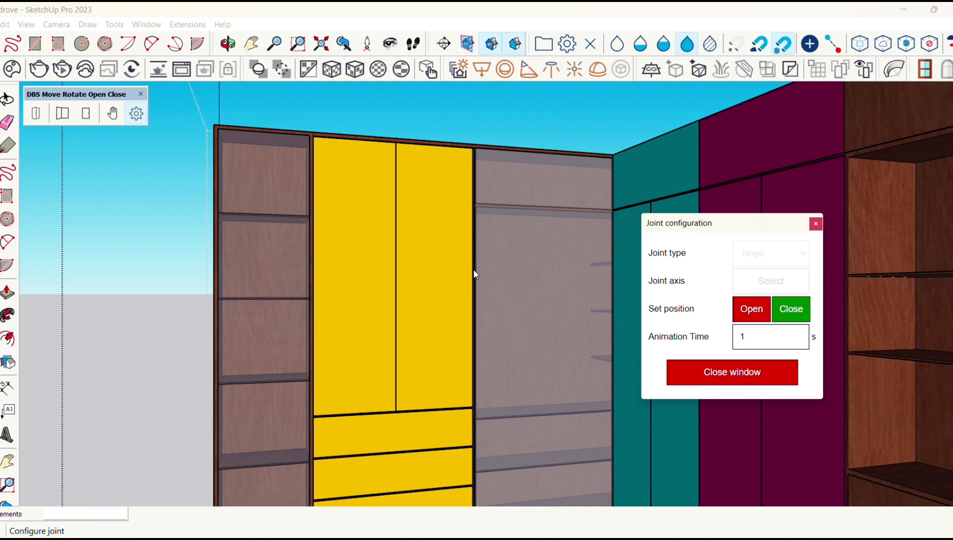
scroll(475, 268, "up", 3)
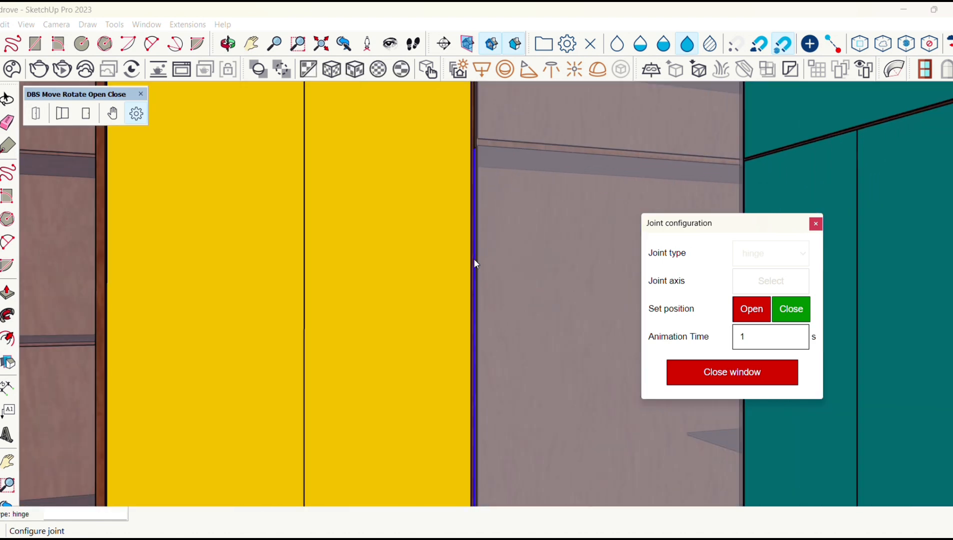
left_click(474, 259)
scroll(475, 257, "down", 5)
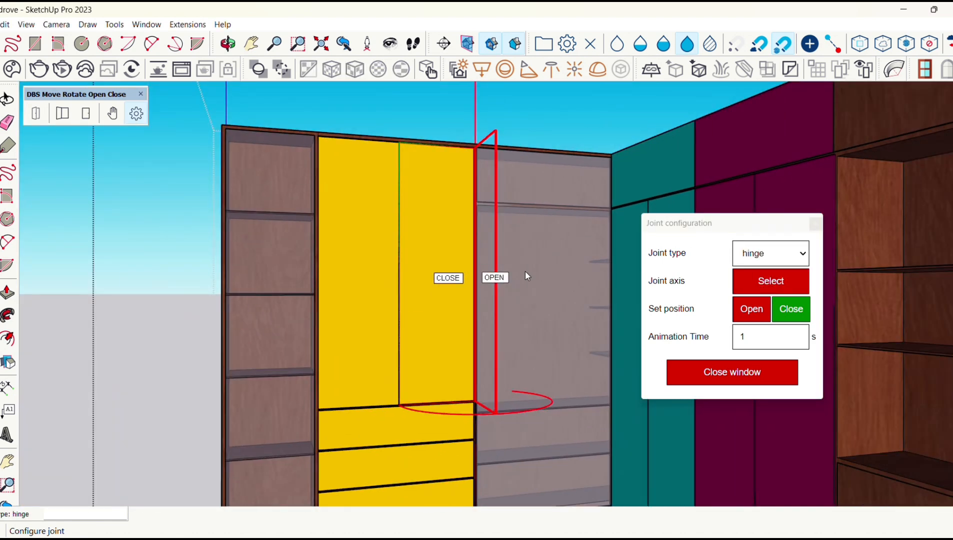
Swing the right-hand yellow door by hand about its hinge to a partly open position
left_click(112, 114)
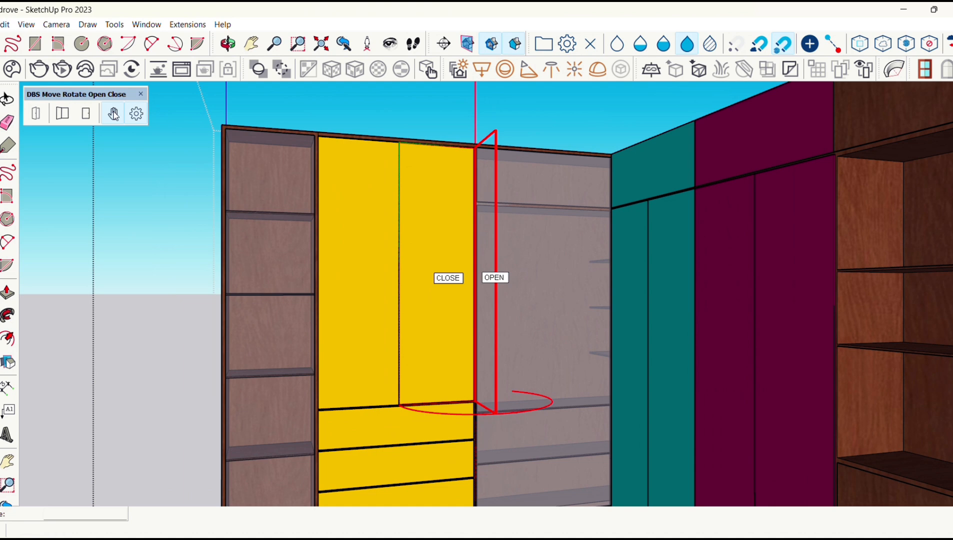
left_click(411, 277)
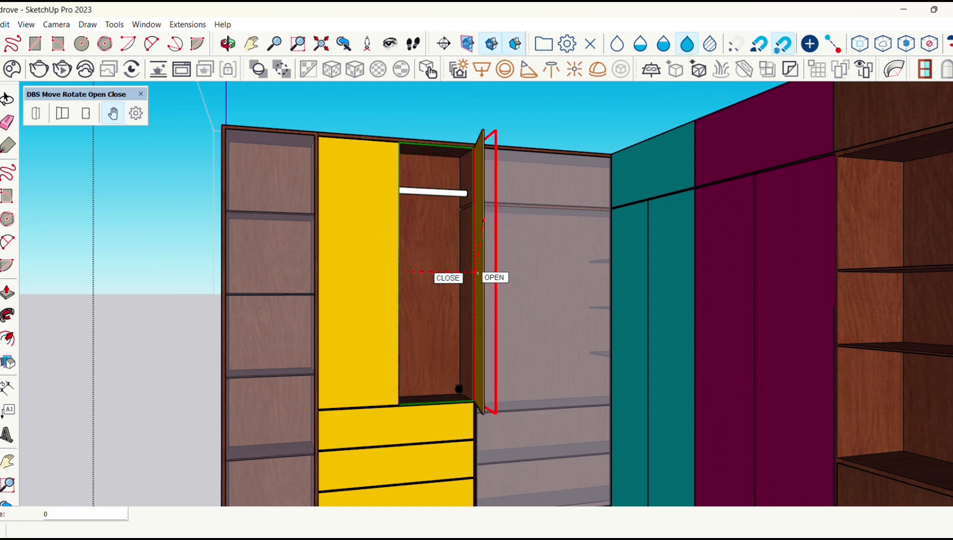
scroll(452, 385, "down", 3)
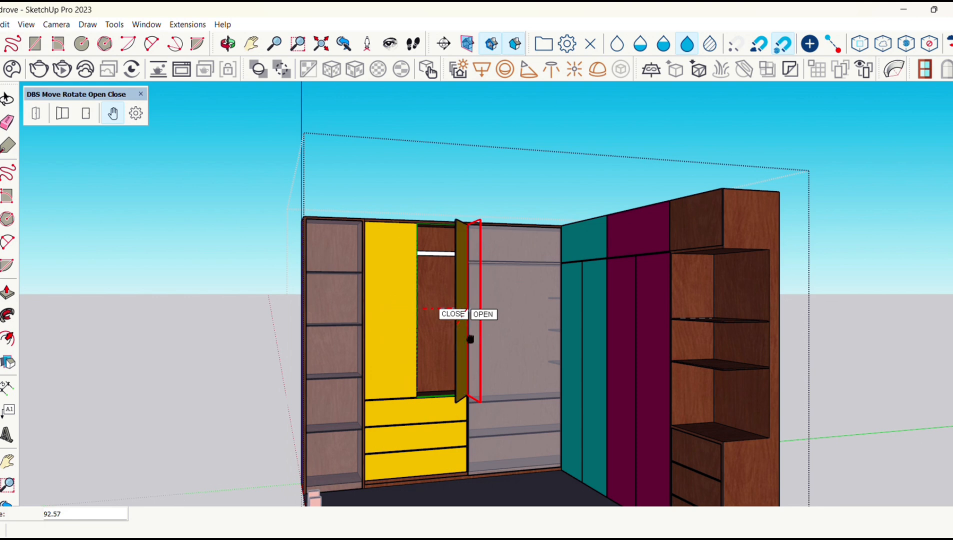
middle_click_drag(432, 341, 437, 398)
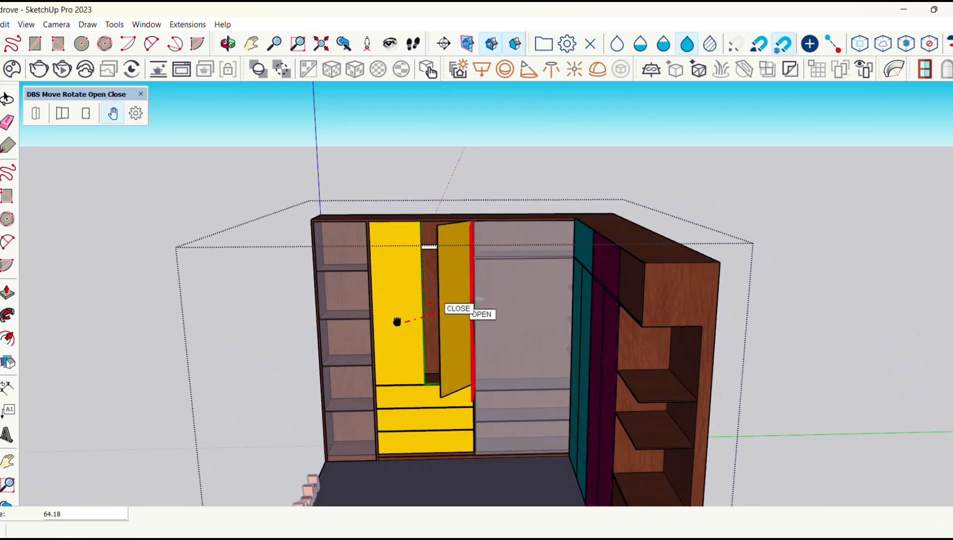
left_click(459, 407)
Set the right-hand yellow door's current position as its open position
scroll(469, 370, "up", 3)
scroll(468, 306, "up", 1)
middle_click_drag(459, 293, 422, 283)
right_click(465, 294)
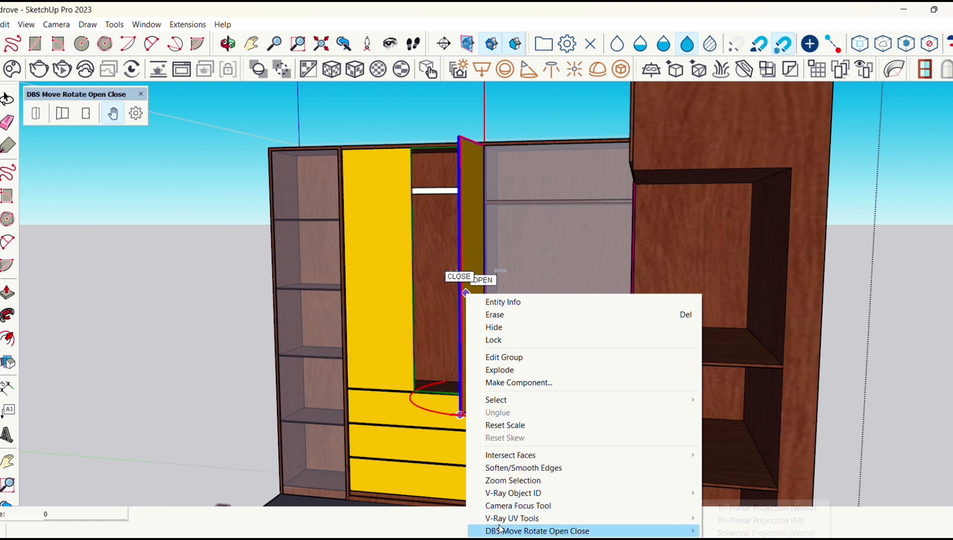
mouse_move(511, 532)
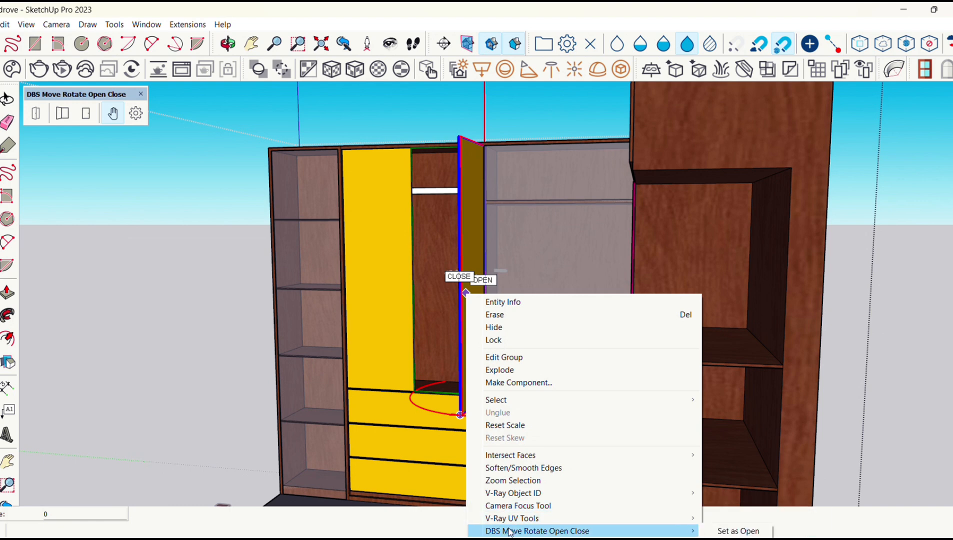
left_click(720, 531)
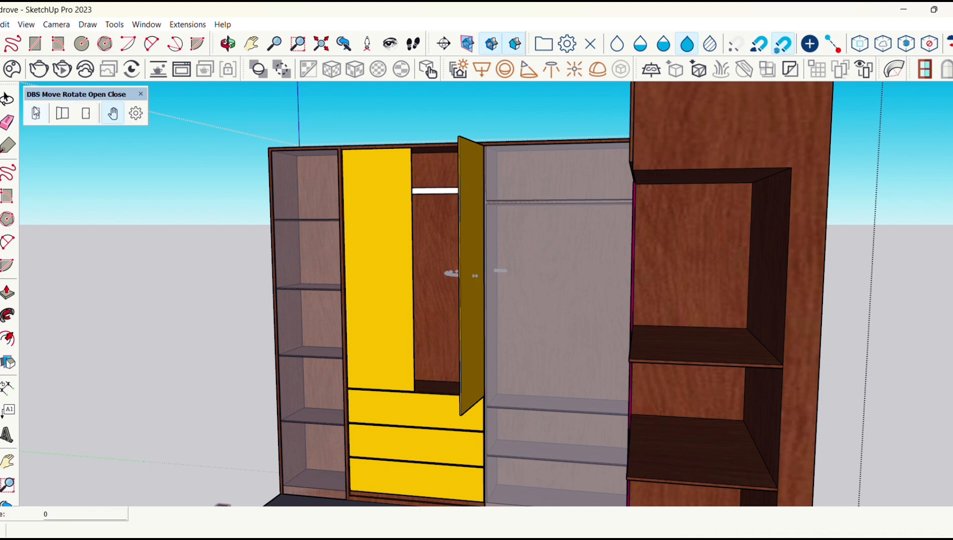
Test the open and close motion of both yellow doors, finishing with only the right-hand one open
left_click(112, 113)
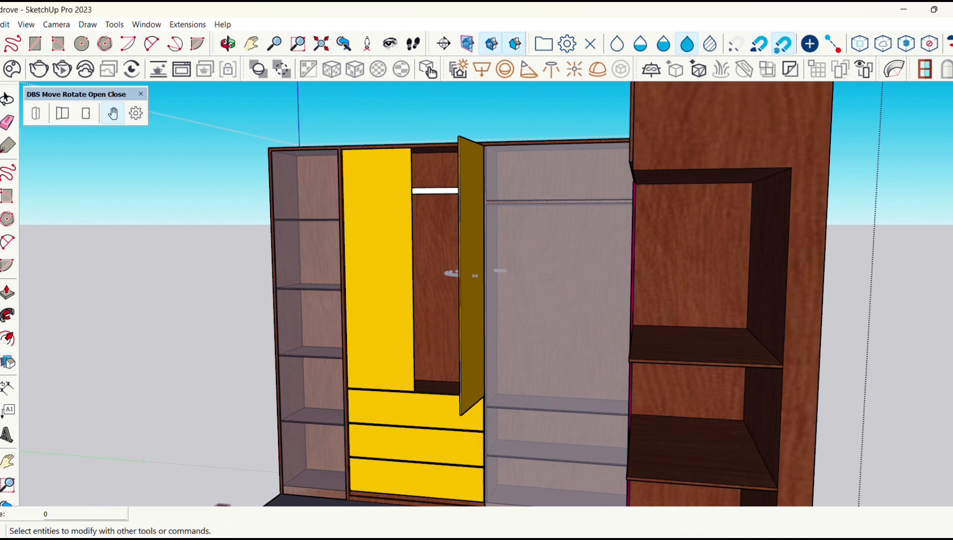
left_click(36, 114)
left_click(466, 232)
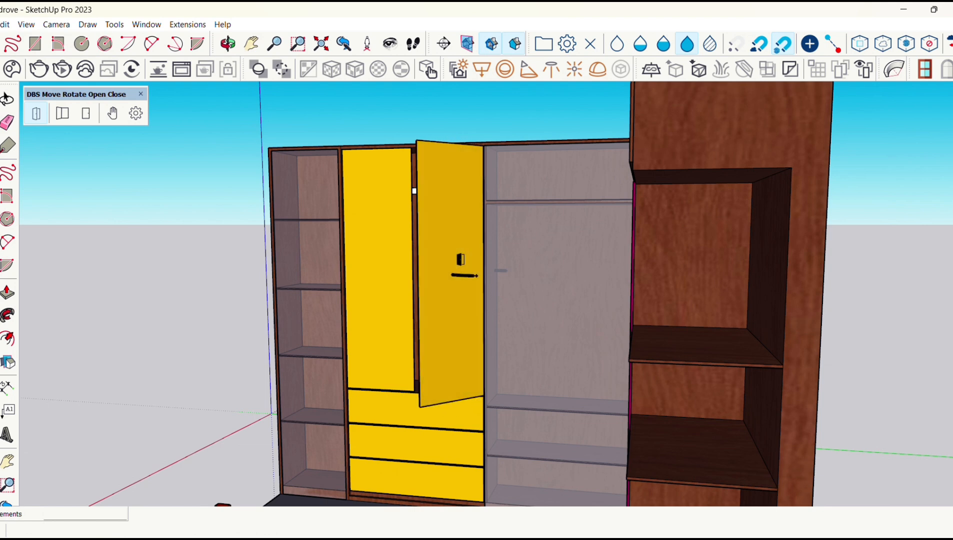
left_click(461, 310)
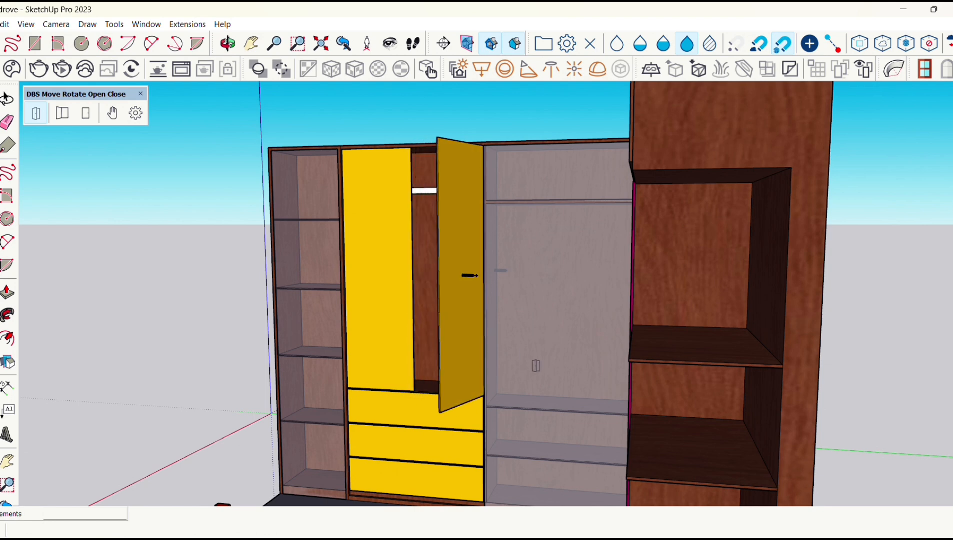
left_click(478, 241)
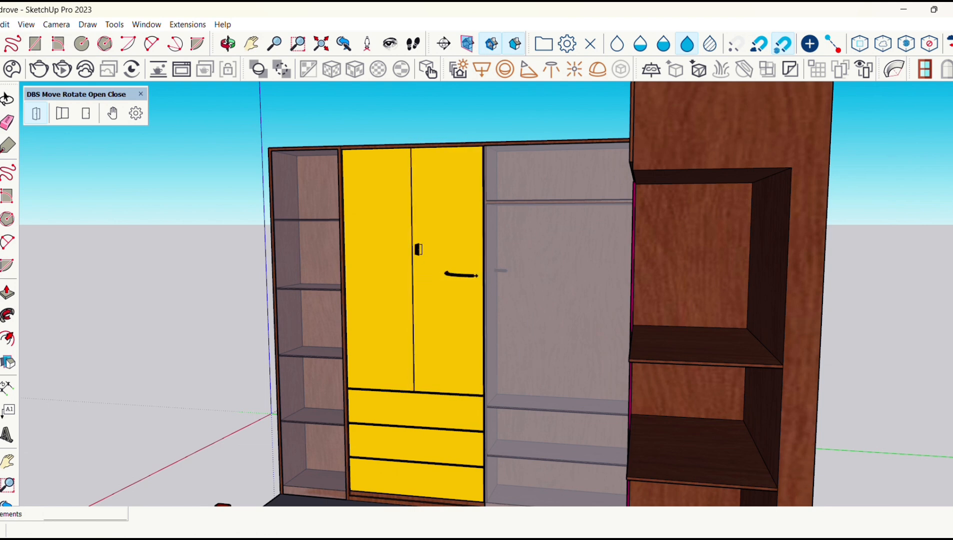
left_click(417, 247)
left_click(327, 274)
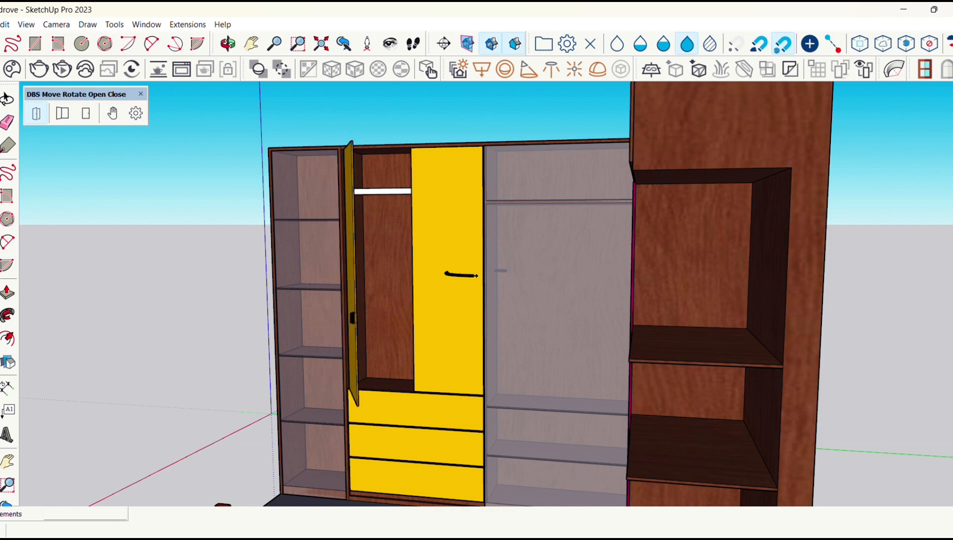
left_click(435, 265)
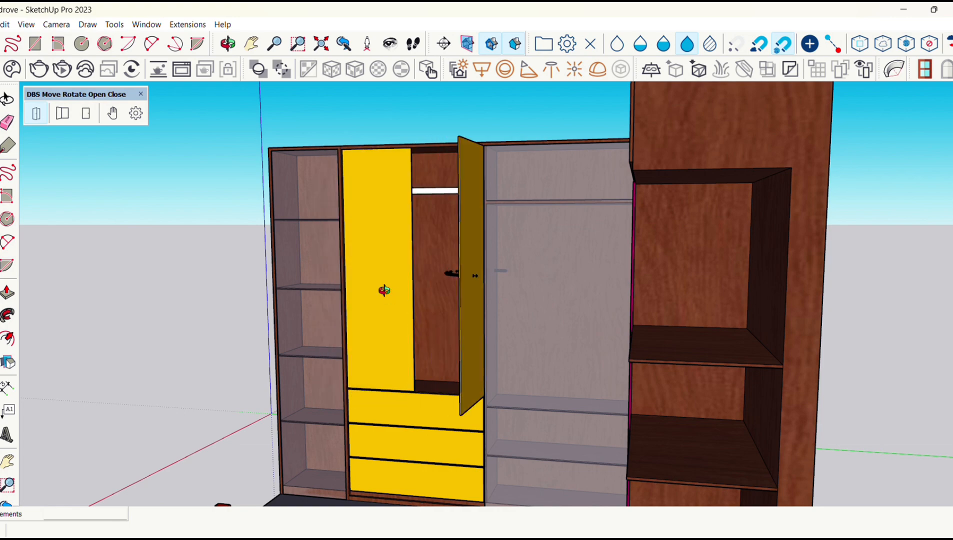
Erase the black swing arc left in front of the right-hand yellow door
mouse_move(467, 276)
middle_mouse_down()
mouse_move(446, 273)
mouse_move(458, 275)
middle_mouse_up()
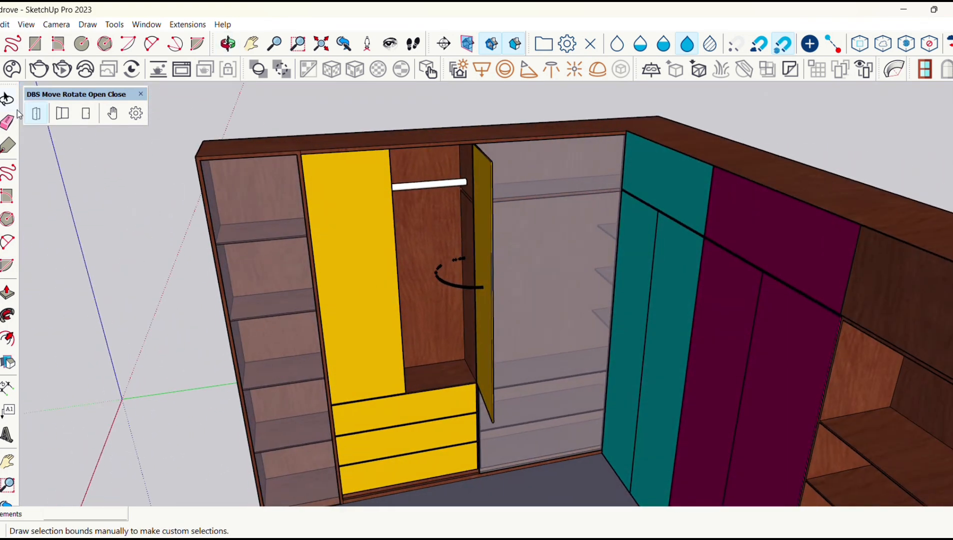
key("space")
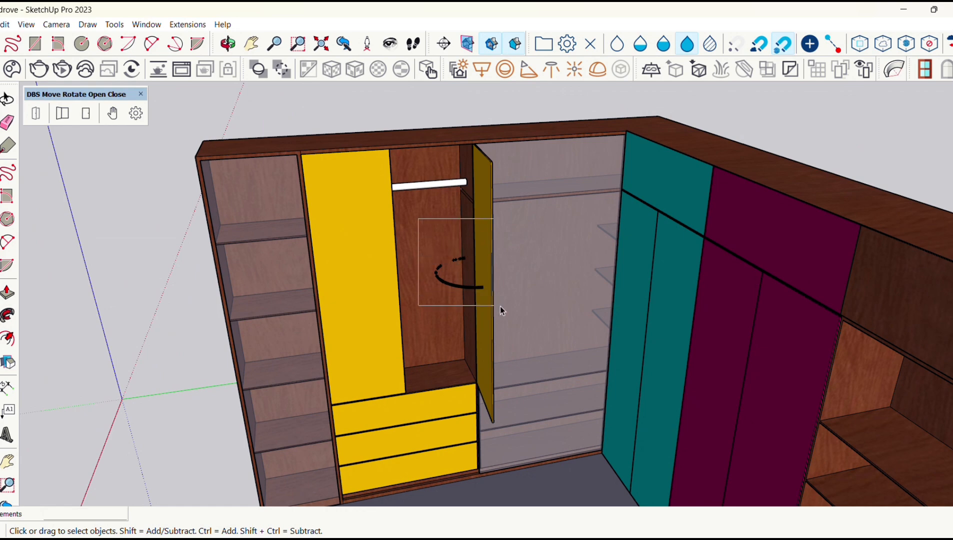
left_click(465, 286)
right_click(462, 286)
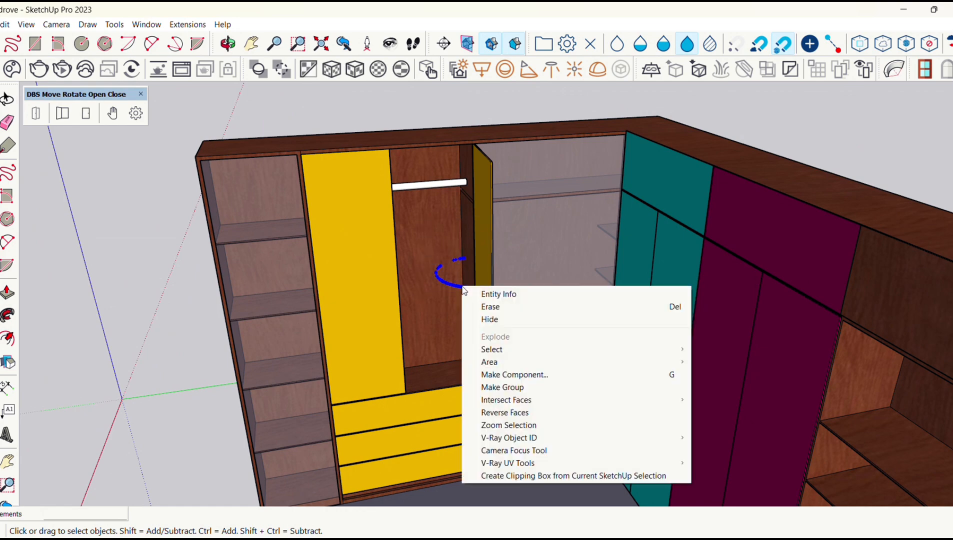
left_click(489, 307)
Animate the right-hand yellow door closed with the open/close tool
middle_click_drag(489, 307, 192, 182)
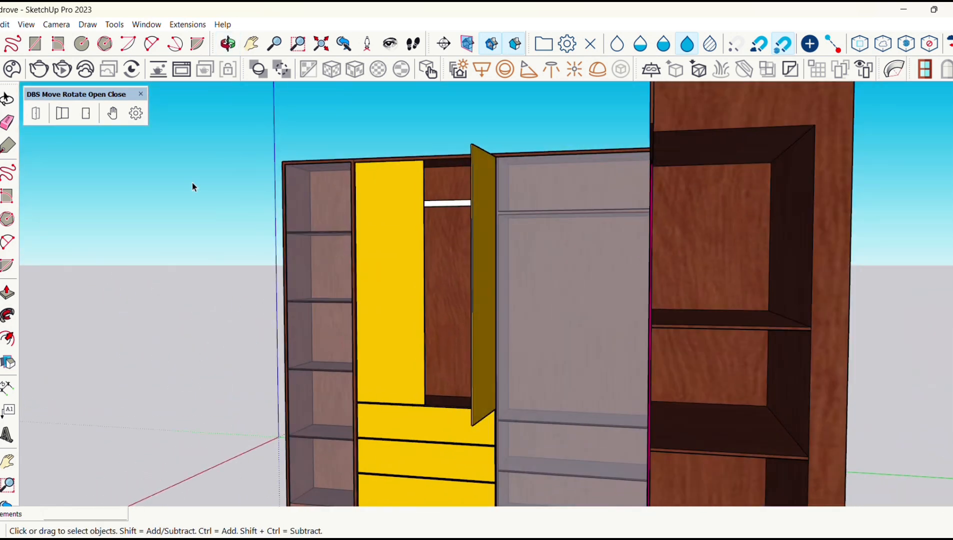
left_click(35, 115)
left_click(481, 268)
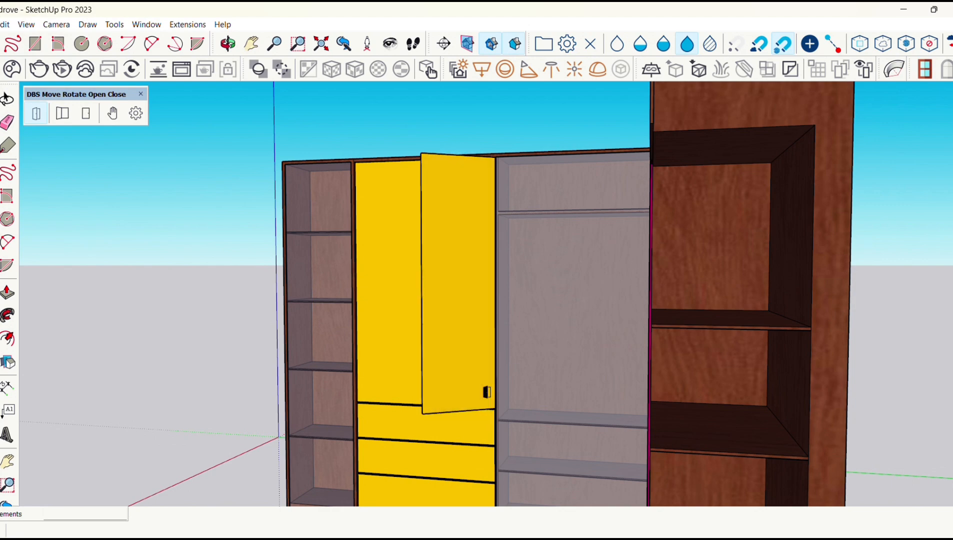
Hide the translucent panel covering the shelving bay beside the yellow doors
middle_click_drag(482, 386, 458, 218, "shift")
scroll(438, 258, "up", 2)
middle_click_drag(439, 261, 439, 309)
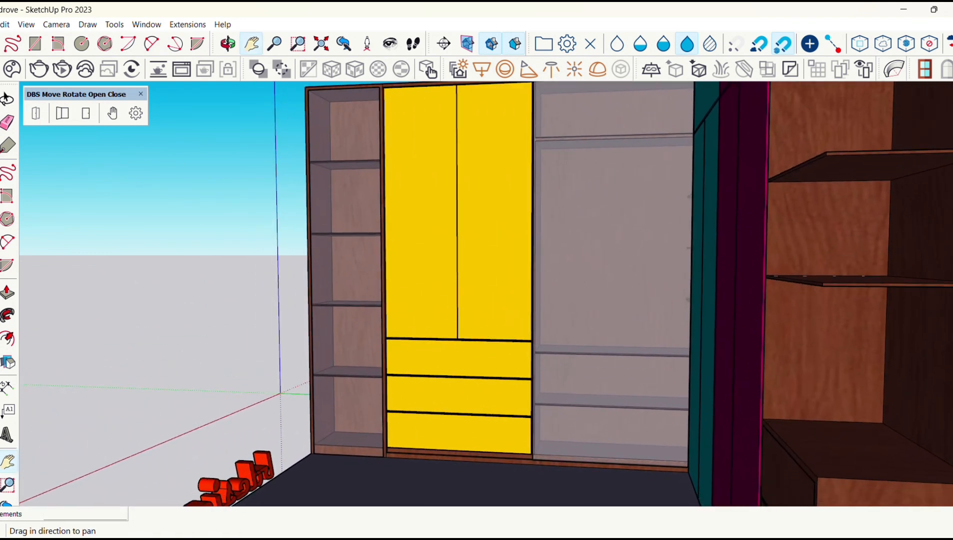
double_click(418, 360)
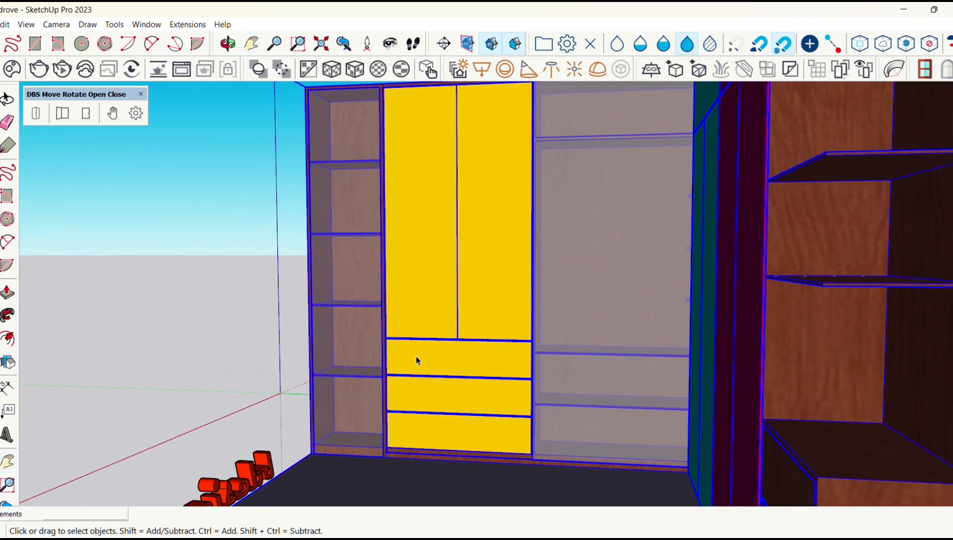
left_click(425, 358)
left_click(567, 265)
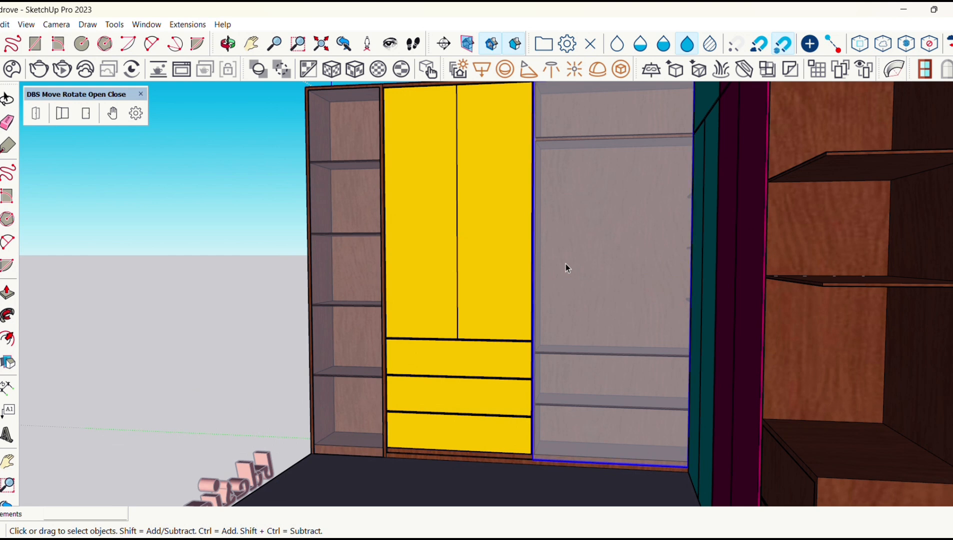
right_click(587, 228)
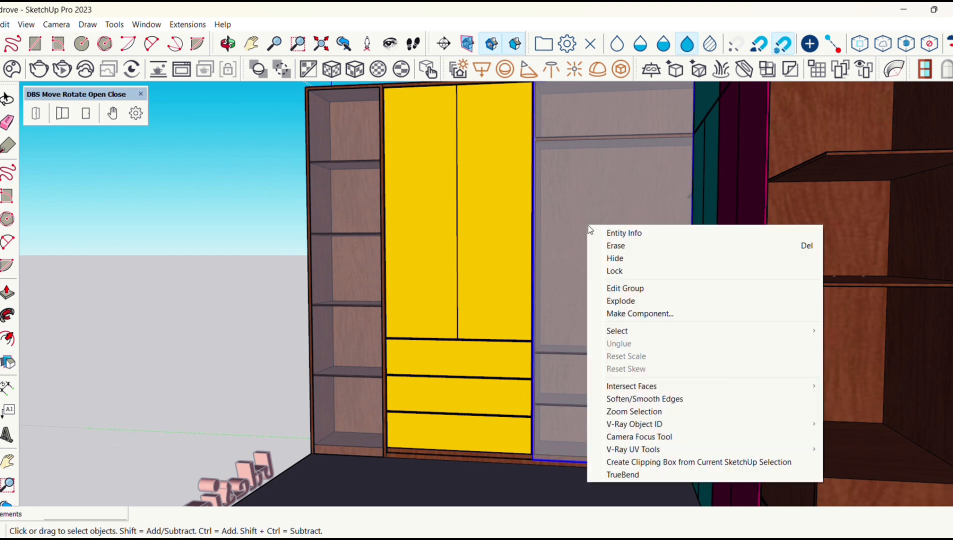
left_click(606, 259)
Configure the top yellow drawer's joint as a slider, with its axis along the neighbouring cabinet's front-to-back base edge
middle_click_drag(572, 332, 461, 361)
scroll(513, 346, "up", 3)
left_click(481, 367)
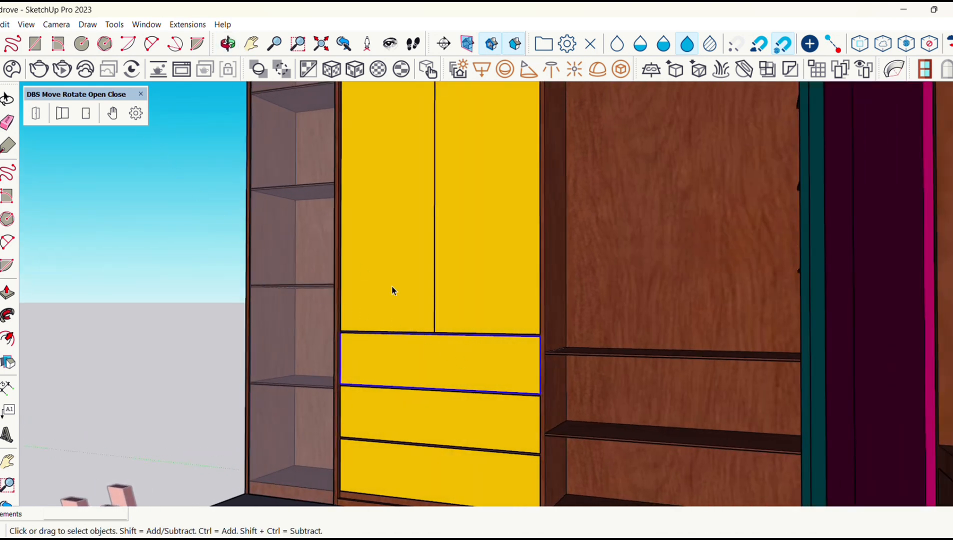
middle_click_drag(392, 288, 421, 272)
scroll(421, 272, "up", 2)
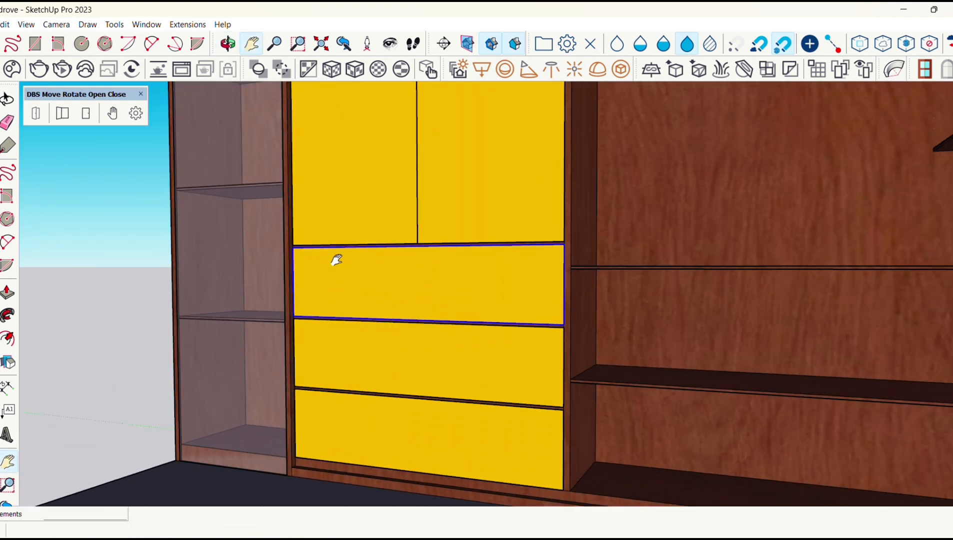
left_click(136, 114)
left_click(762, 264)
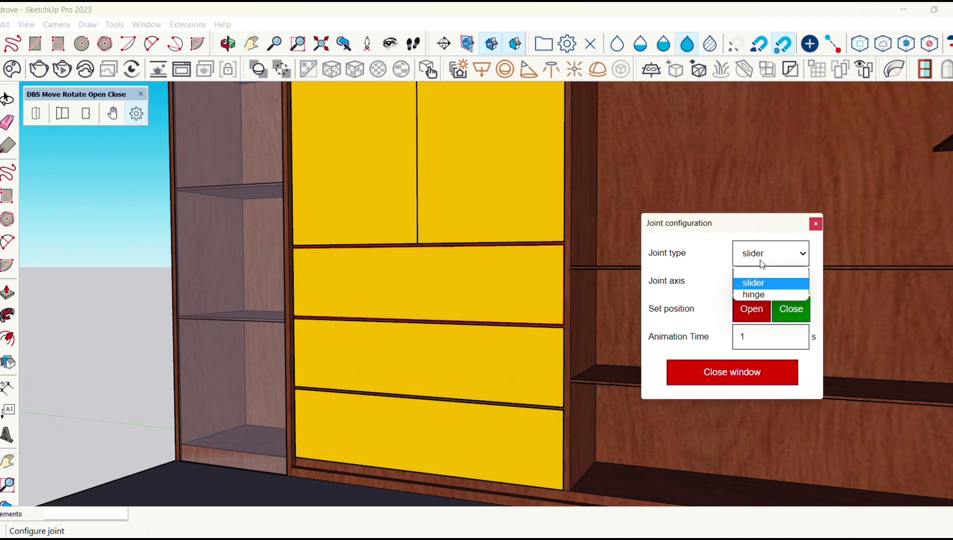
left_click(757, 279)
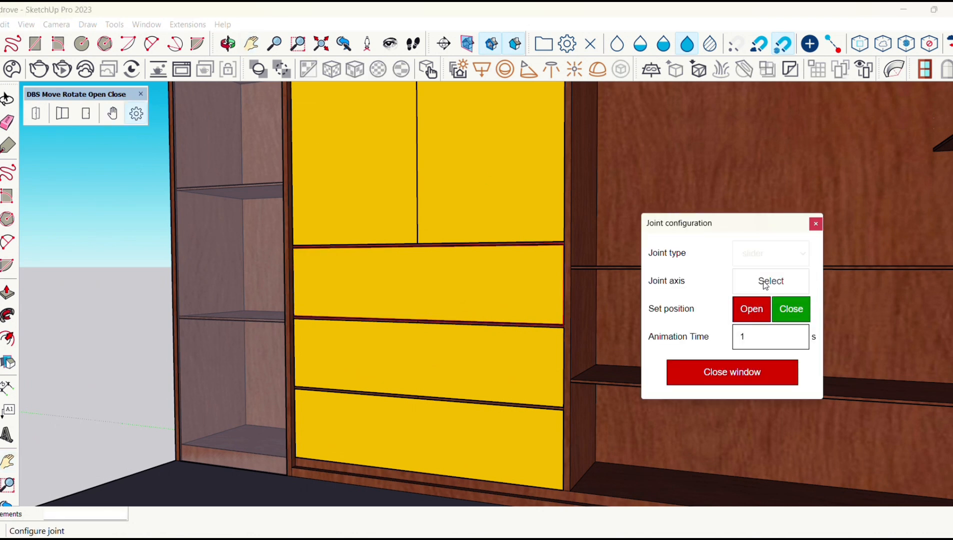
left_click(587, 470)
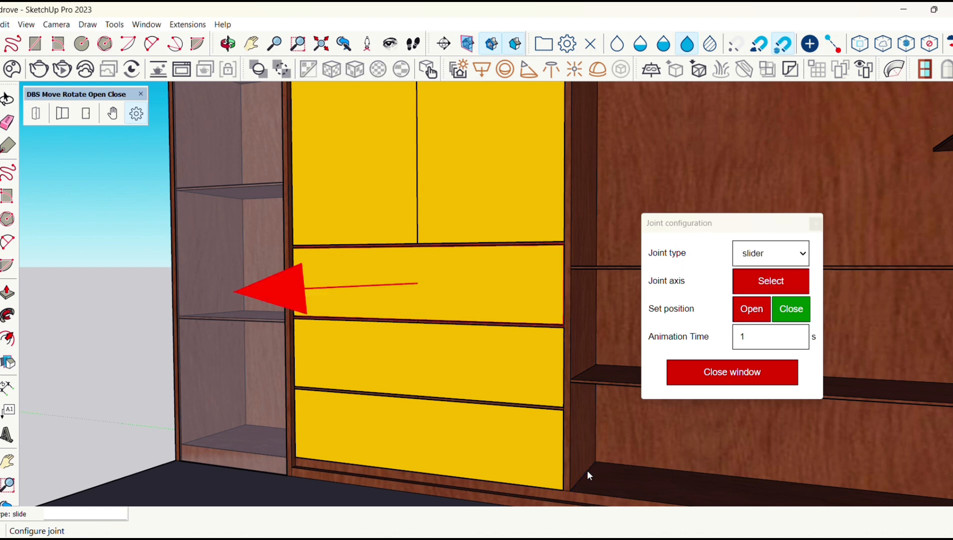
Pull the top yellow drawer out of the cabinet by hand along its slider axis to a partly open position
left_click(113, 114)
left_click(452, 282)
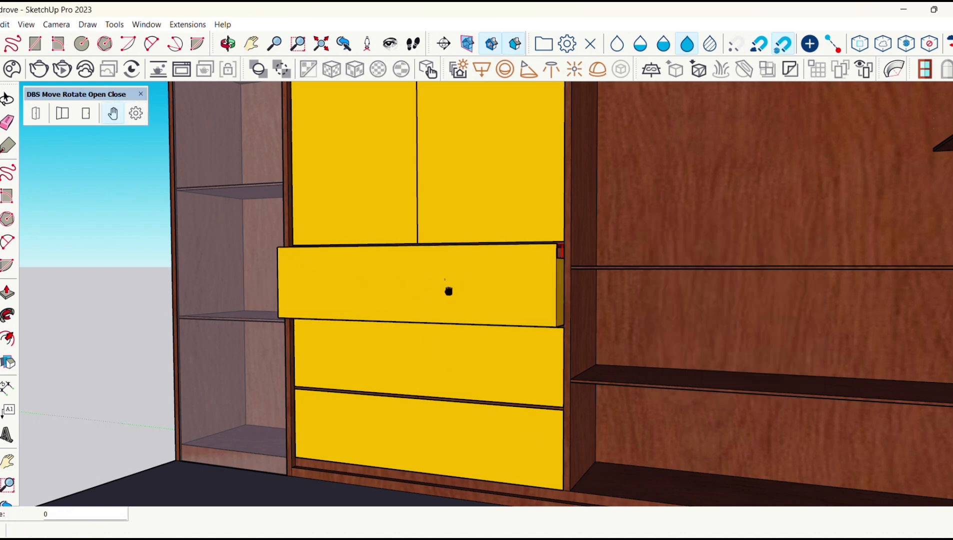
middle_click_drag(417, 288, 378, 426)
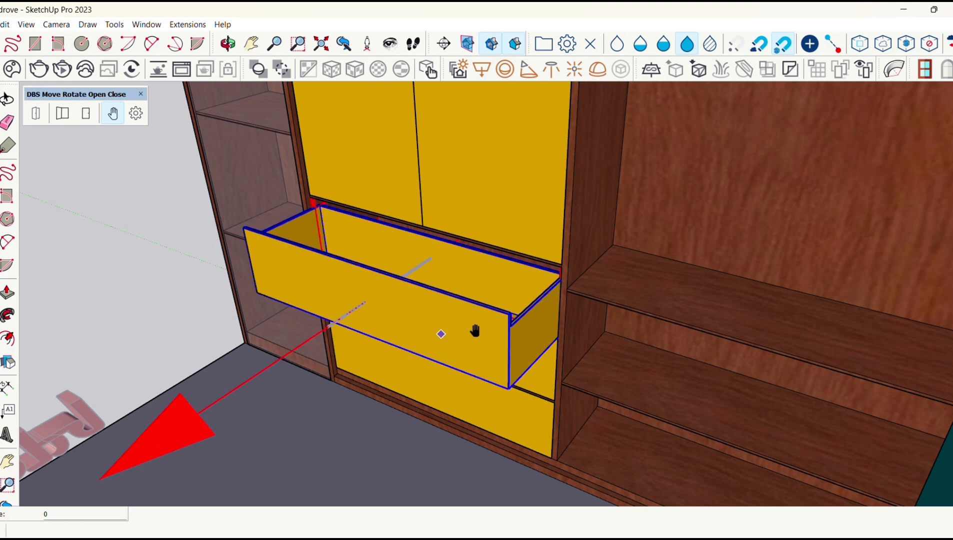
middle_click_drag(474, 334, 504, 317)
Set the top yellow drawer's current position as its open position
right_click(459, 318)
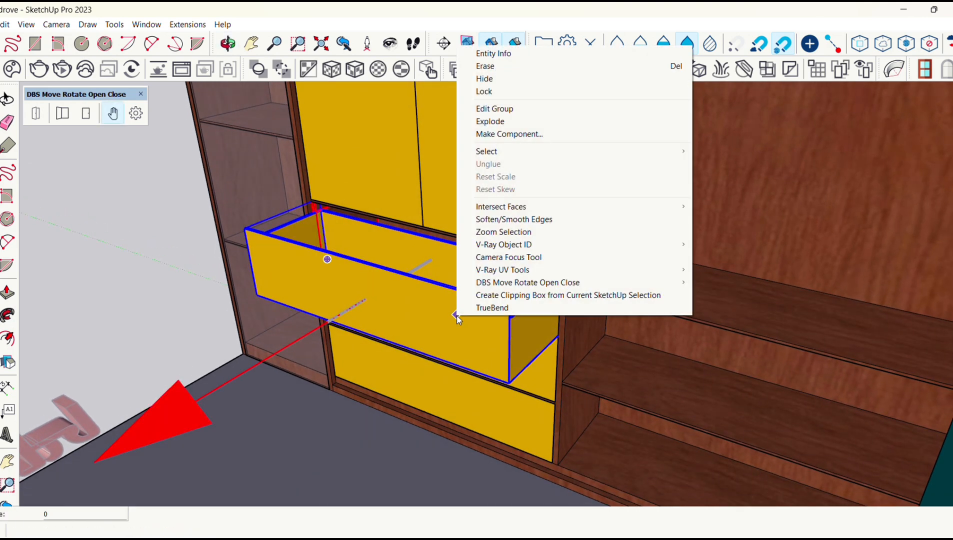
mouse_move(492, 283)
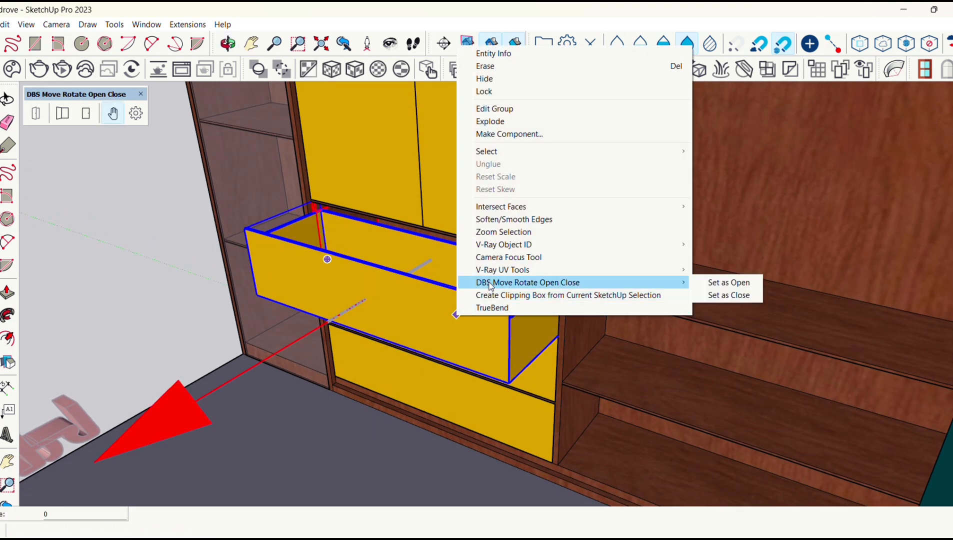
left_click(708, 283)
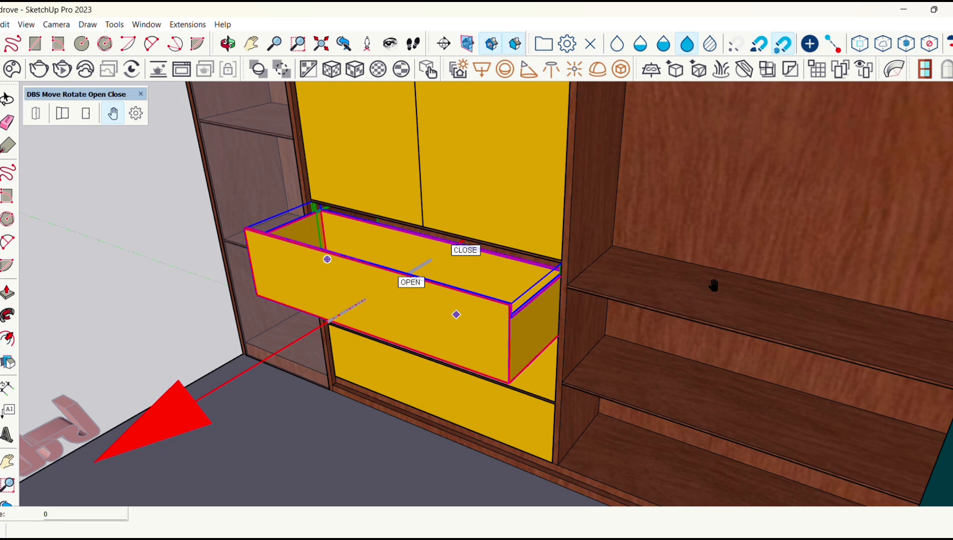
key("Escape")
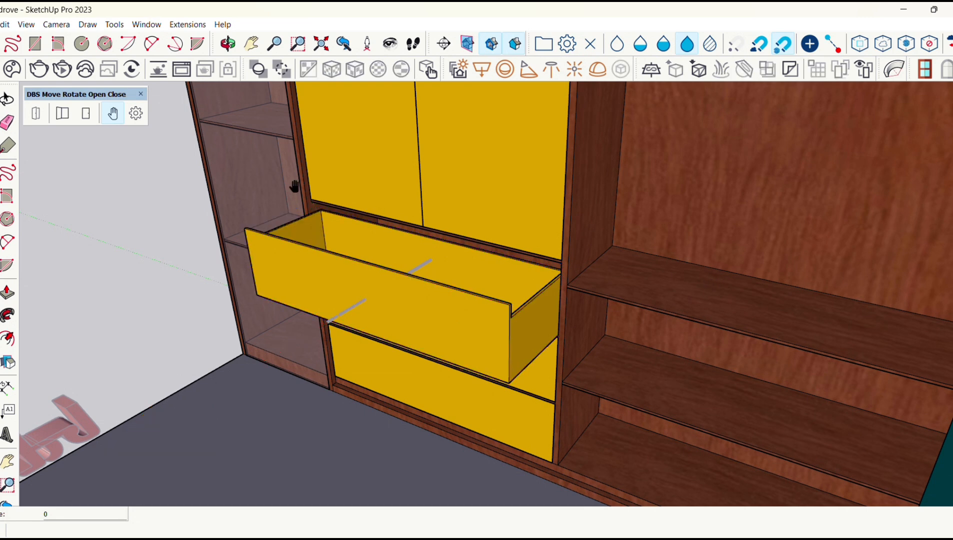
Test the top yellow drawer's open and close animation repeatedly, finishing with the drawer open
left_click(37, 118)
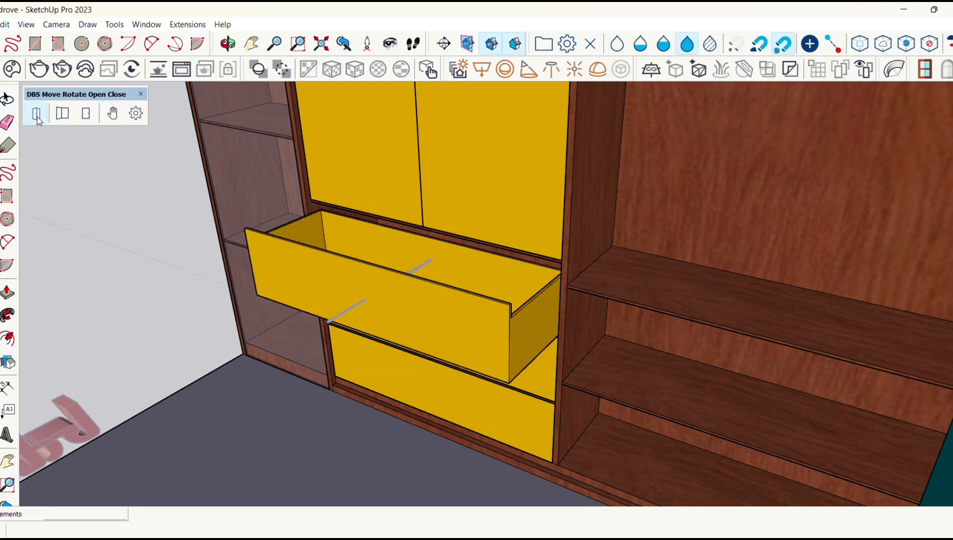
left_click(7, 98)
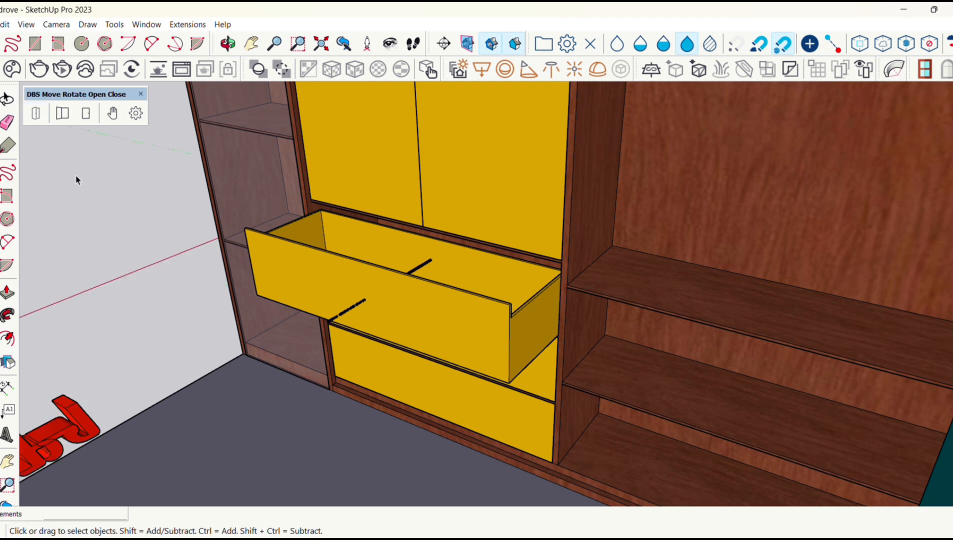
left_click(37, 114)
left_click(344, 268)
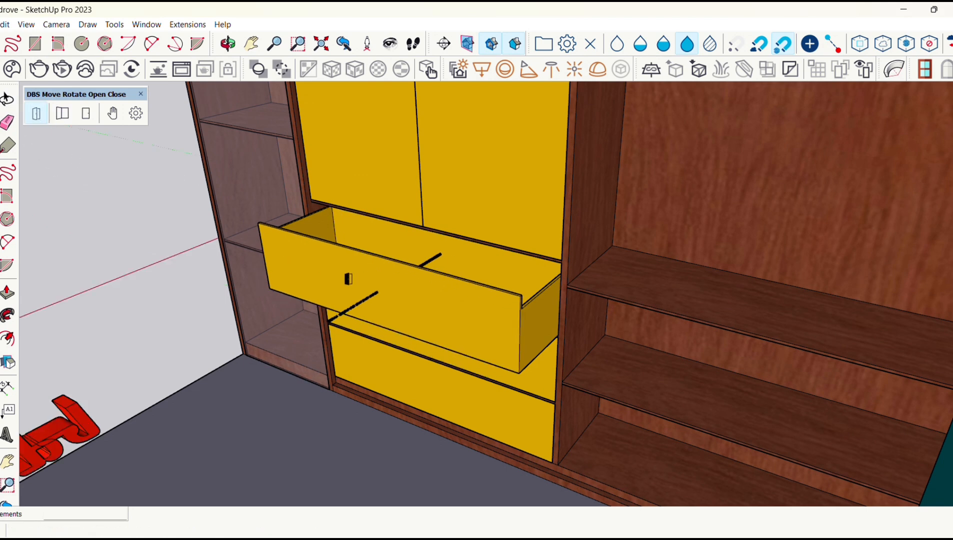
left_click(345, 262)
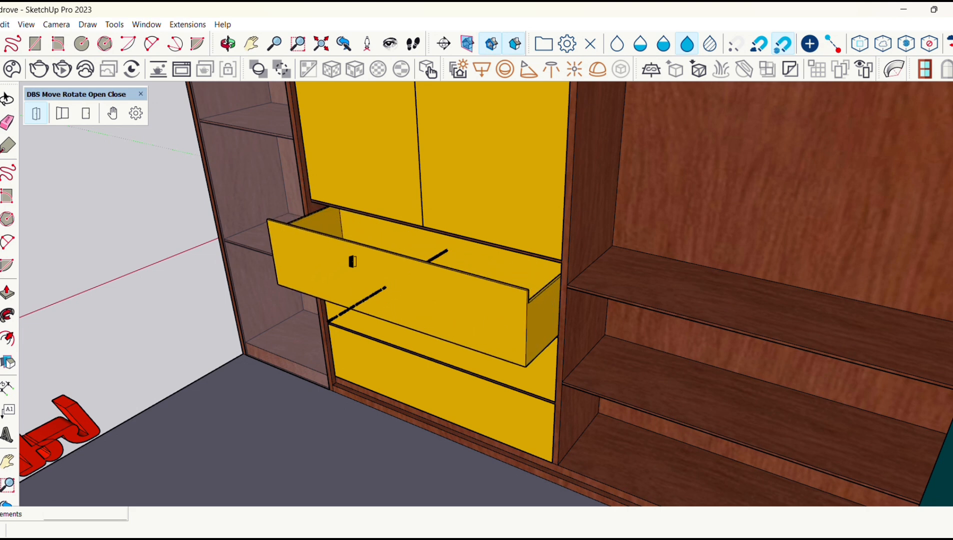
left_click(337, 283)
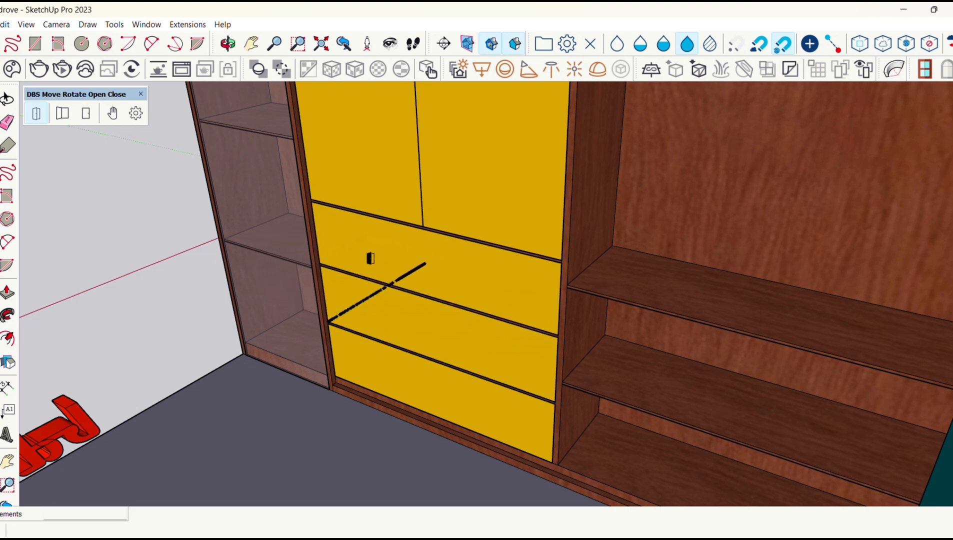
left_click(369, 259)
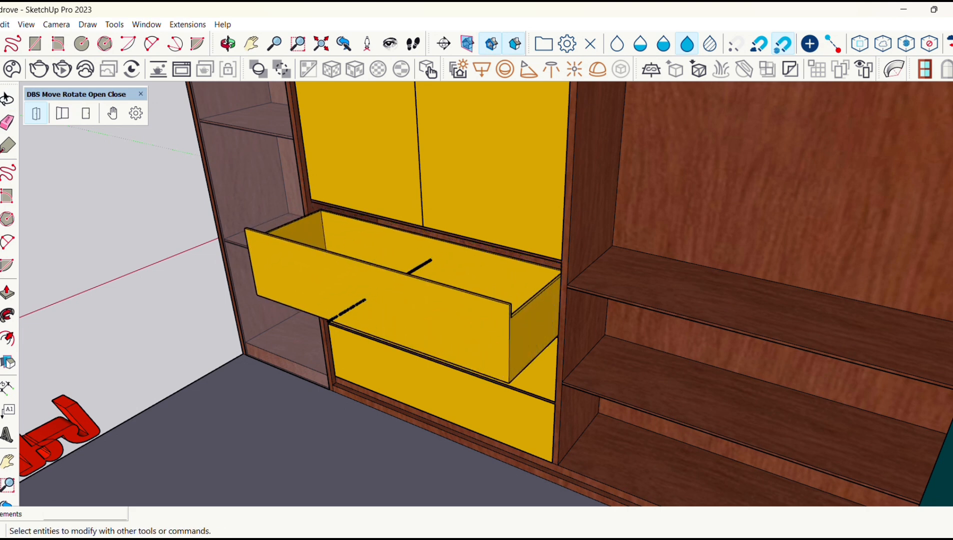
Erase the black slide line left at the top yellow drawer and animate the drawer closed
key("space")
left_click_drag(442, 335, 443, 336)
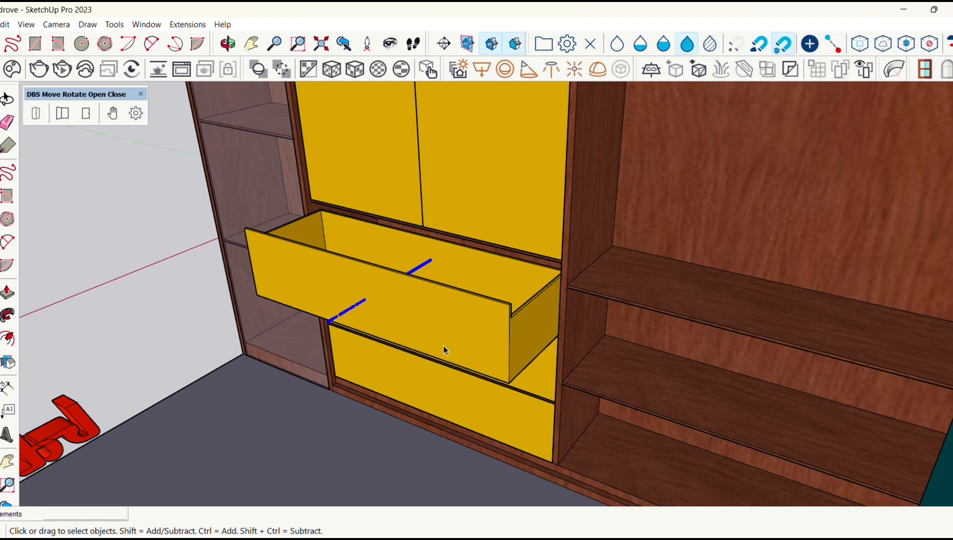
right_click(426, 265)
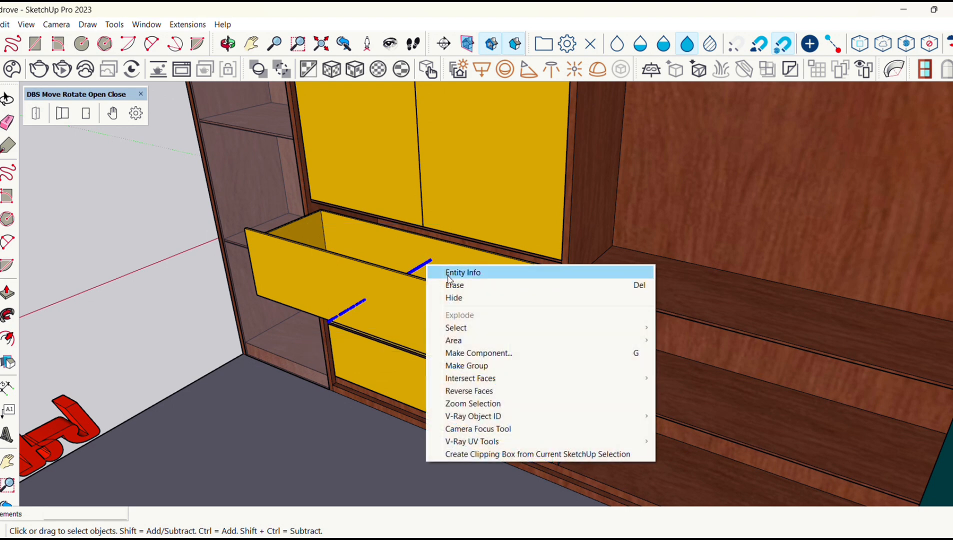
left_click(458, 286)
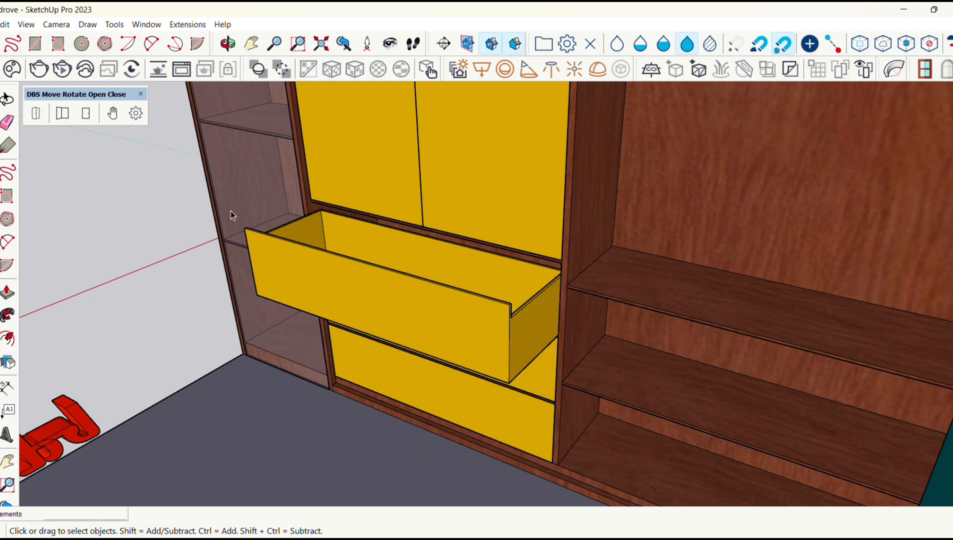
left_click(36, 114)
left_click(368, 301)
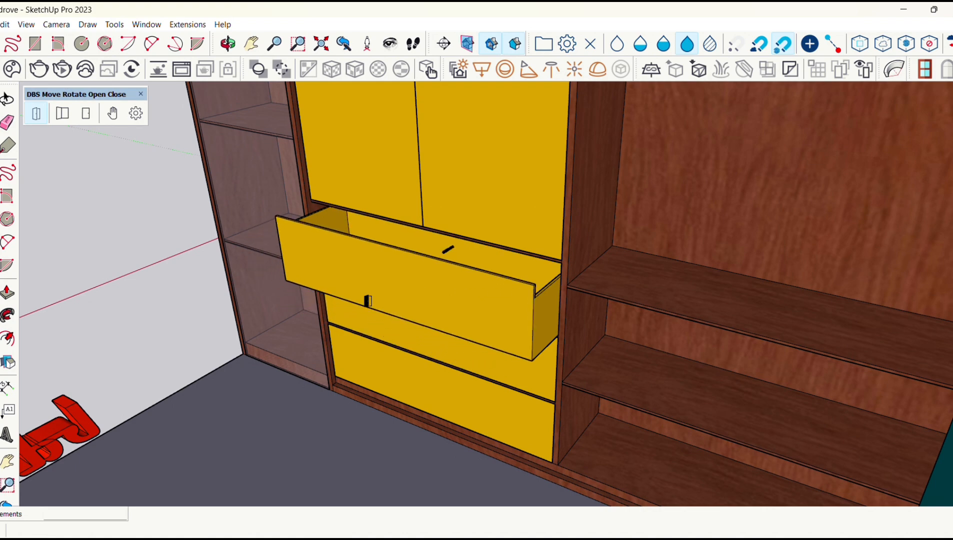
Configure the middle yellow drawer as a slider joint with its axis pointing straight out of the drawer front
middle_click_drag(403, 319, 521, 277)
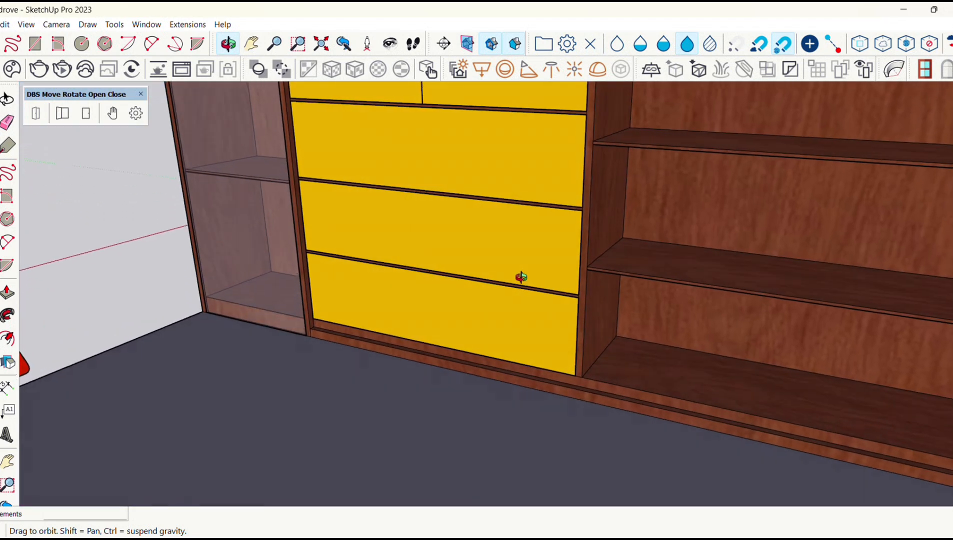
middle_click_drag(494, 240, 462, 310, "shift")
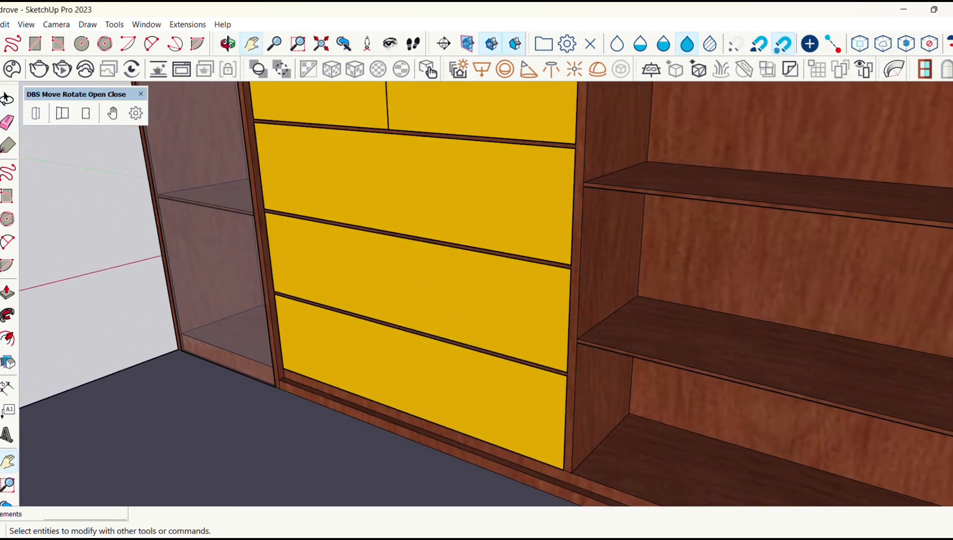
key("space")
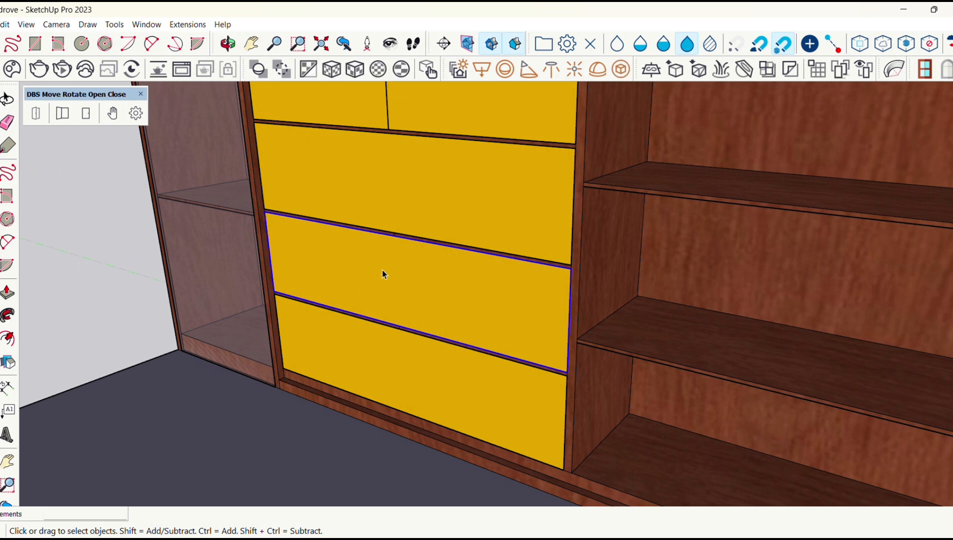
left_click(138, 114)
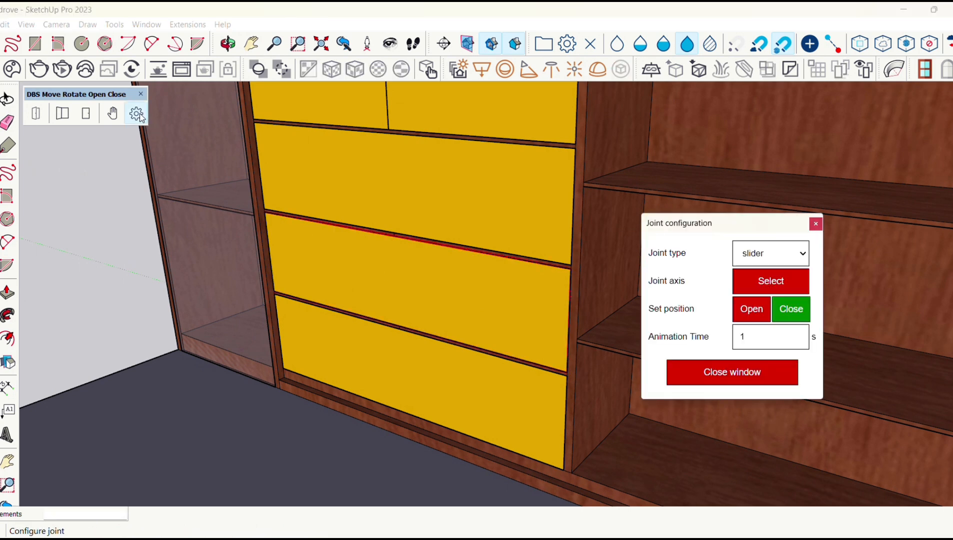
left_click(772, 285)
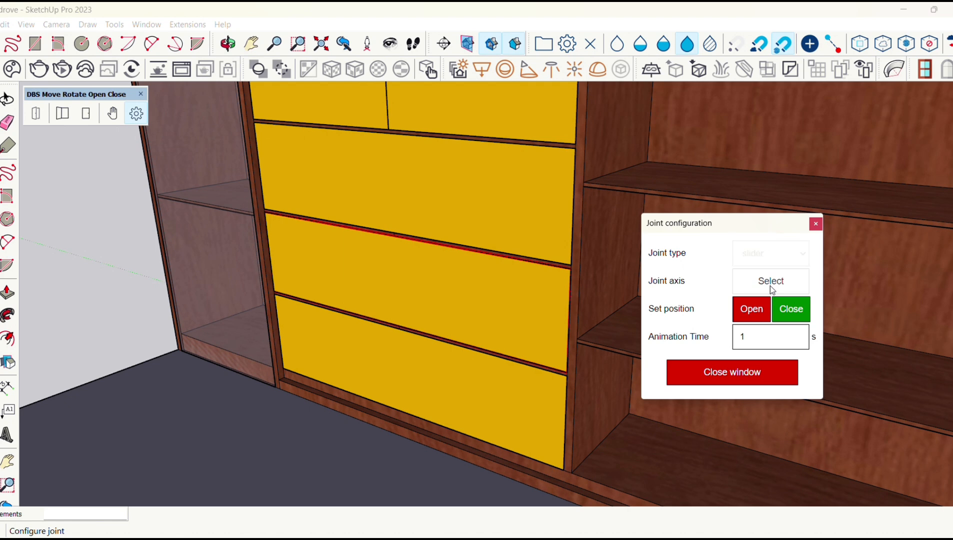
left_click(608, 436)
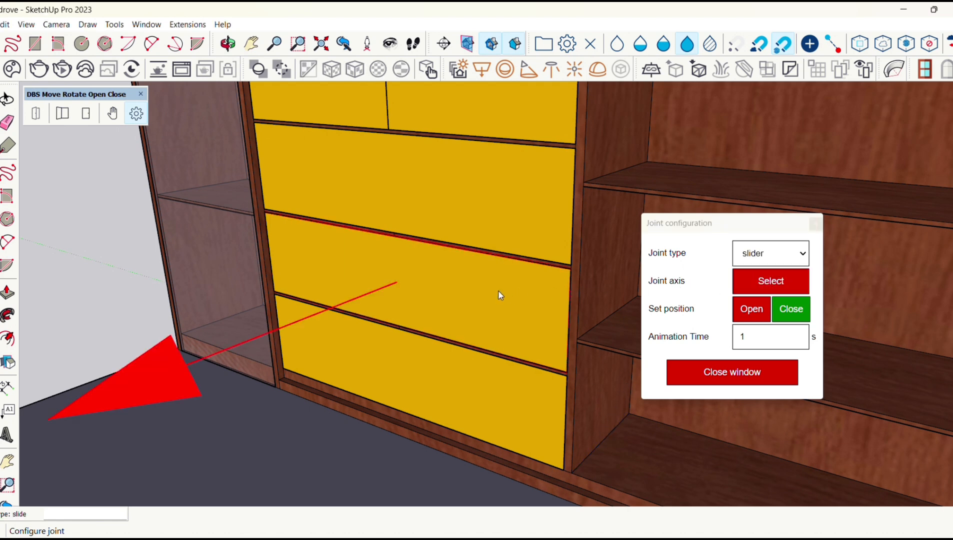
Pull the middle yellow drawer out by hand along its slider axis and set that position as open
left_click(113, 114)
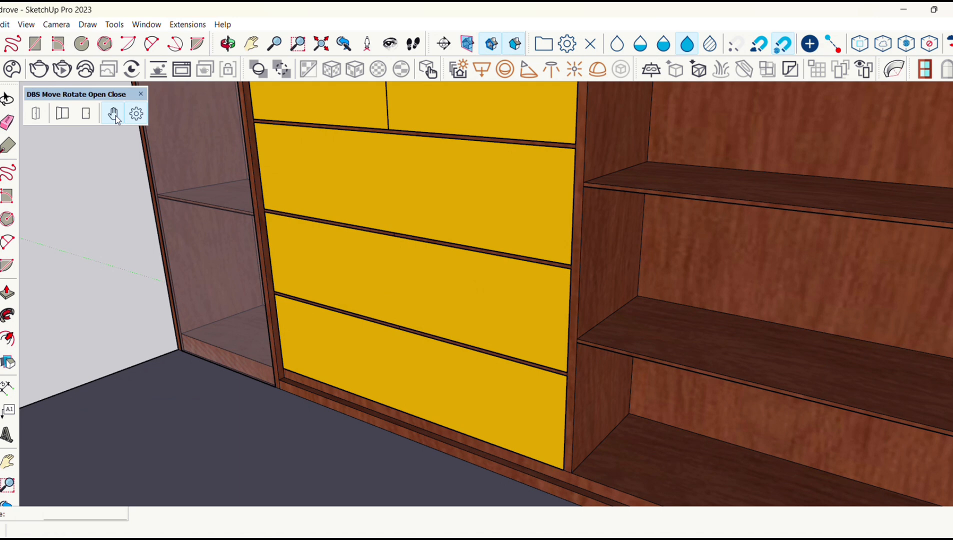
left_click(407, 287)
left_click_drag(370, 326, 329, 350)
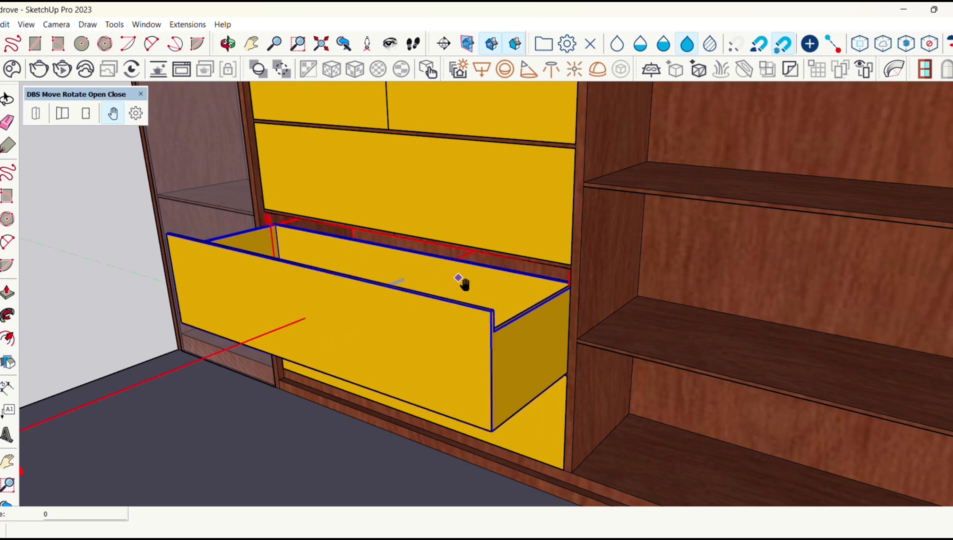
right_click(380, 306)
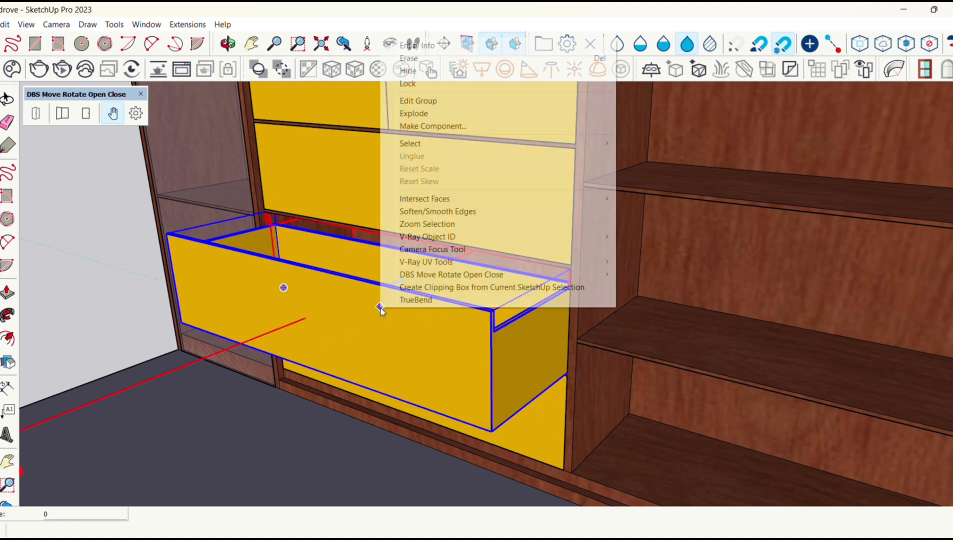
mouse_move(436, 276)
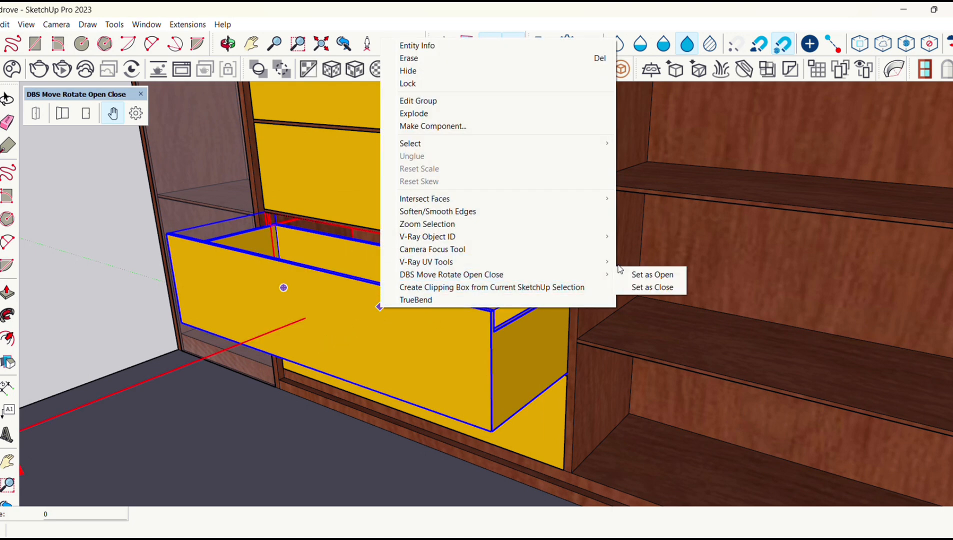
left_click(645, 275)
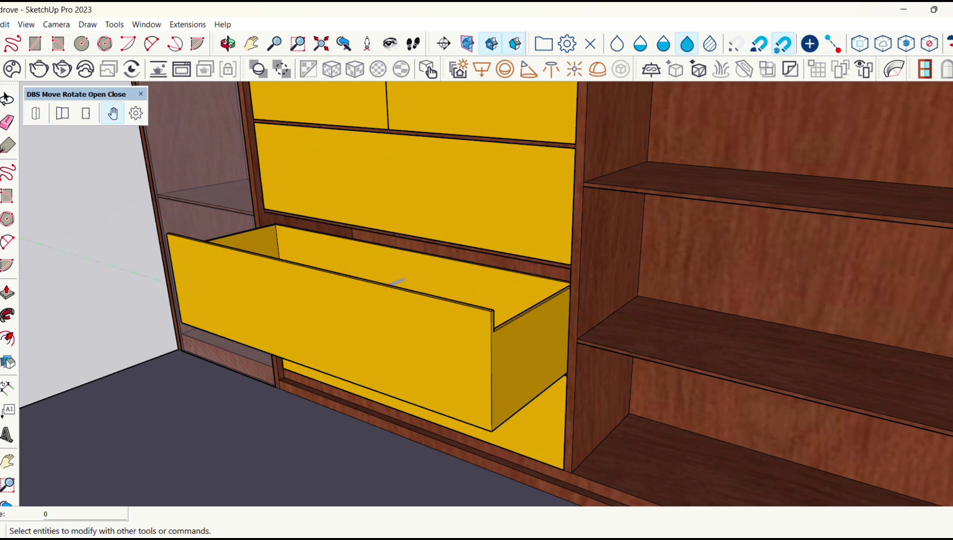
Test the middle yellow drawer's close and open animation several times, finishing with the drawer open
left_click(38, 115)
left_click(253, 297)
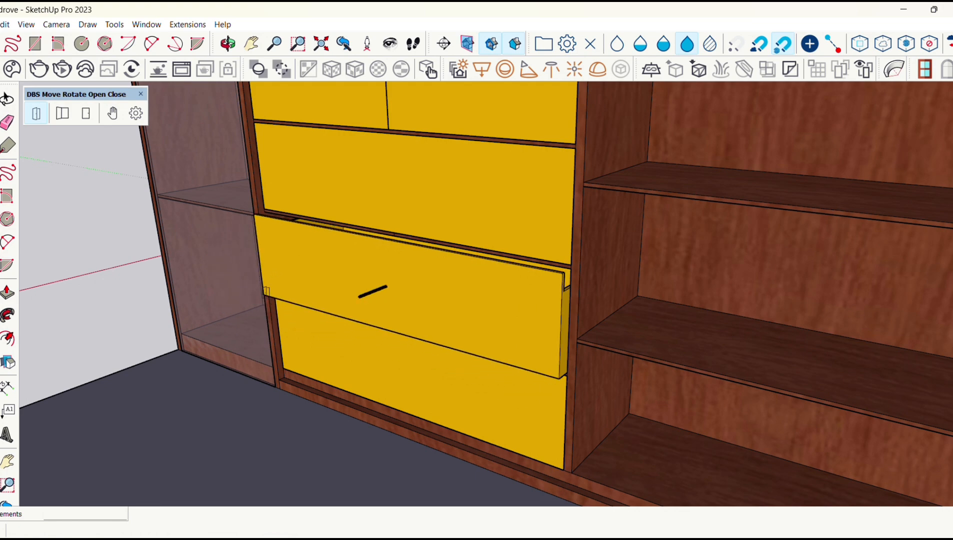
left_click(335, 270)
left_click(289, 304)
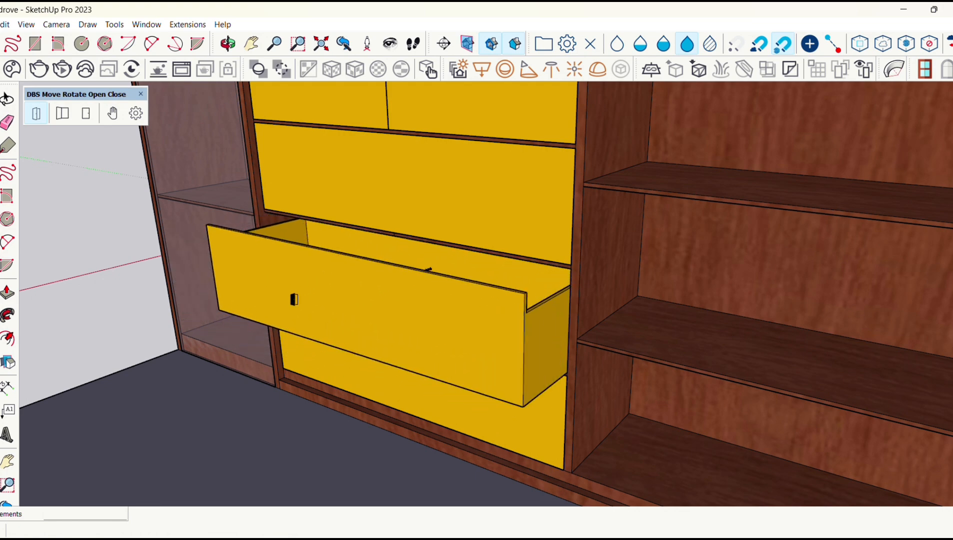
left_click(328, 275)
Erase the black slide line left inside the middle yellow drawer and animate the drawer closed
middle_click_drag(370, 271, 409, 306)
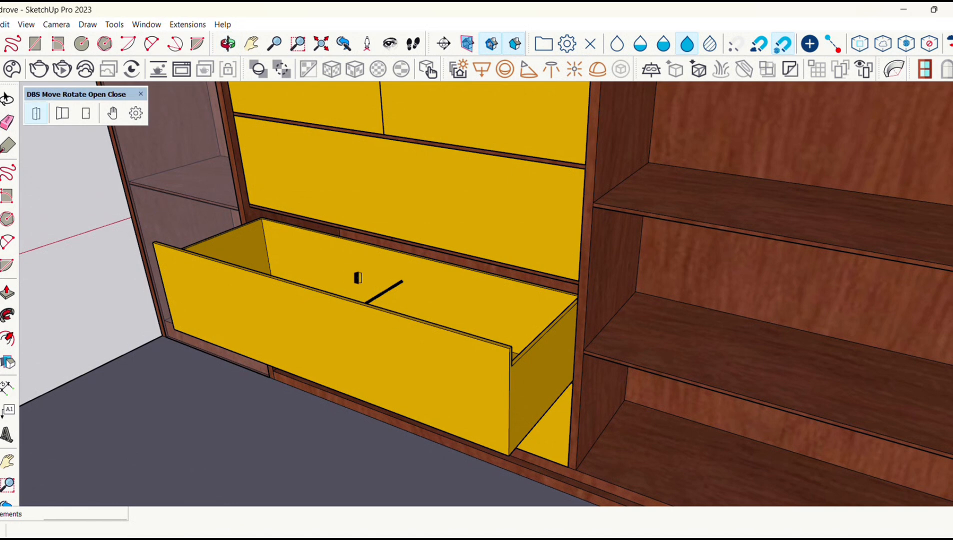
middle_click_drag(358, 278, 436, 257)
key("space")
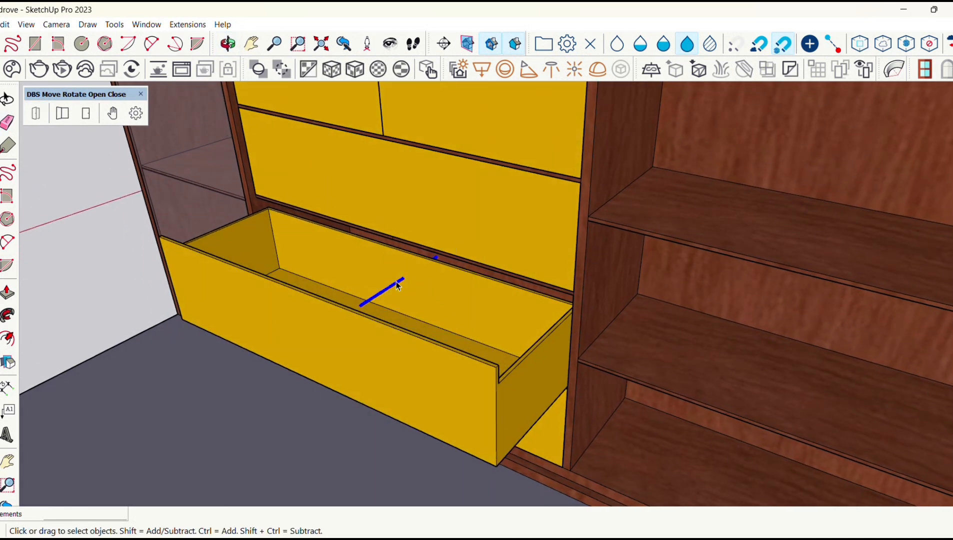
right_click(394, 286)
left_click(416, 305)
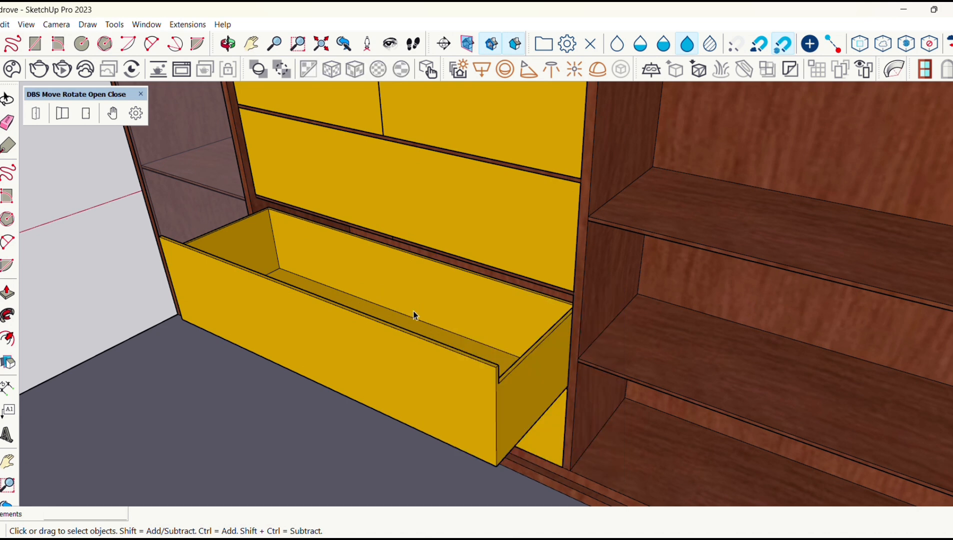
left_click(35, 113)
left_click(244, 311)
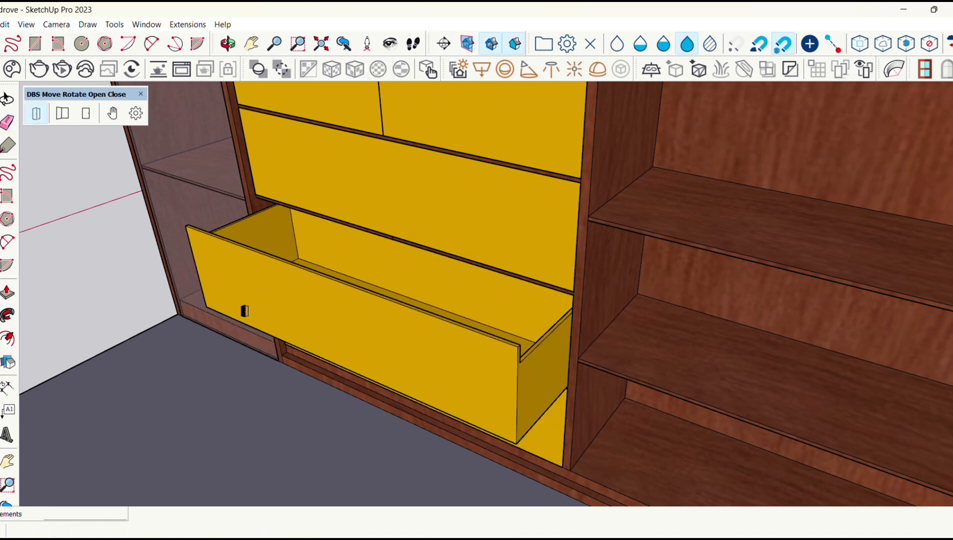
Configure the bottom yellow drawer as a slider joint with its axis pointing straight out of the drawer front
middle_click_drag(421, 359, 433, 293)
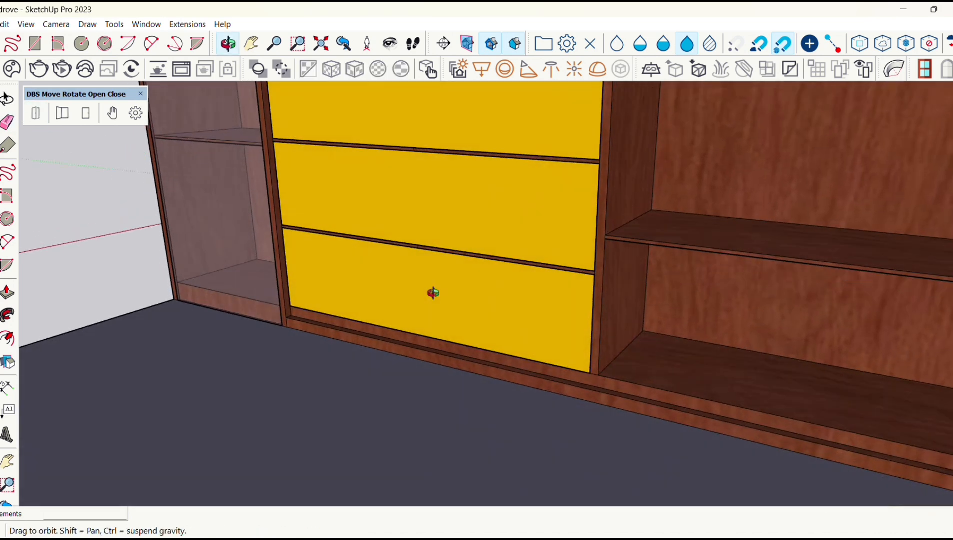
key("space")
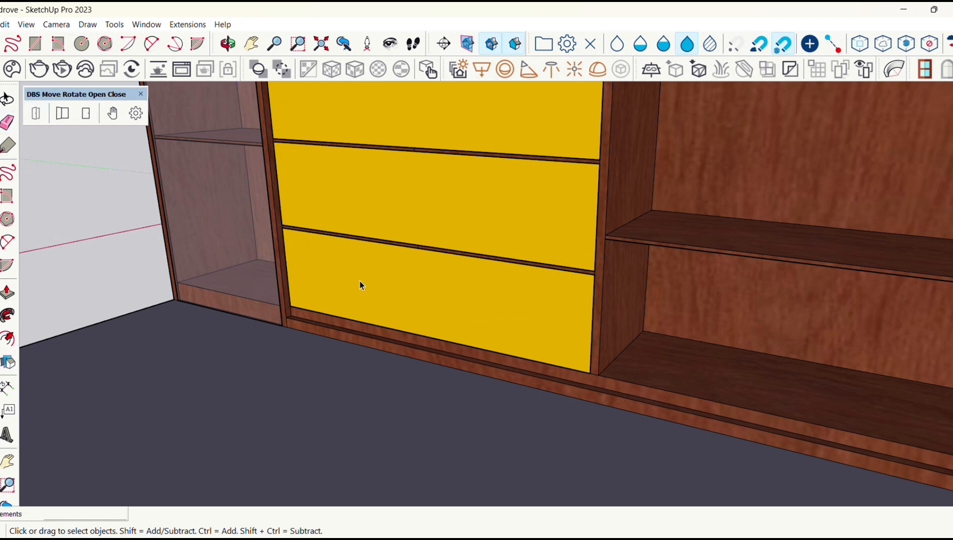
left_click(359, 281)
double_click(428, 290)
left_click(421, 290)
middle_click_drag(421, 289, 460, 281)
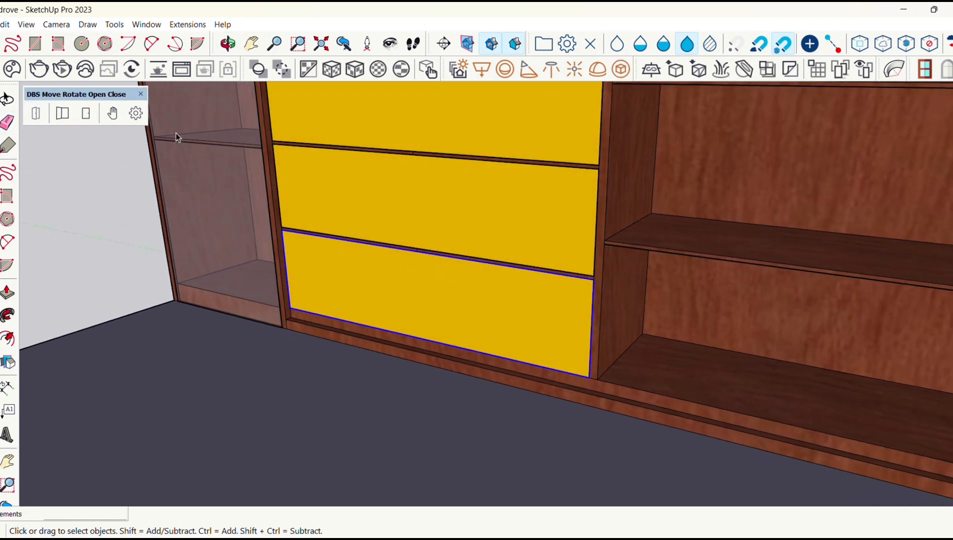
left_click(136, 115)
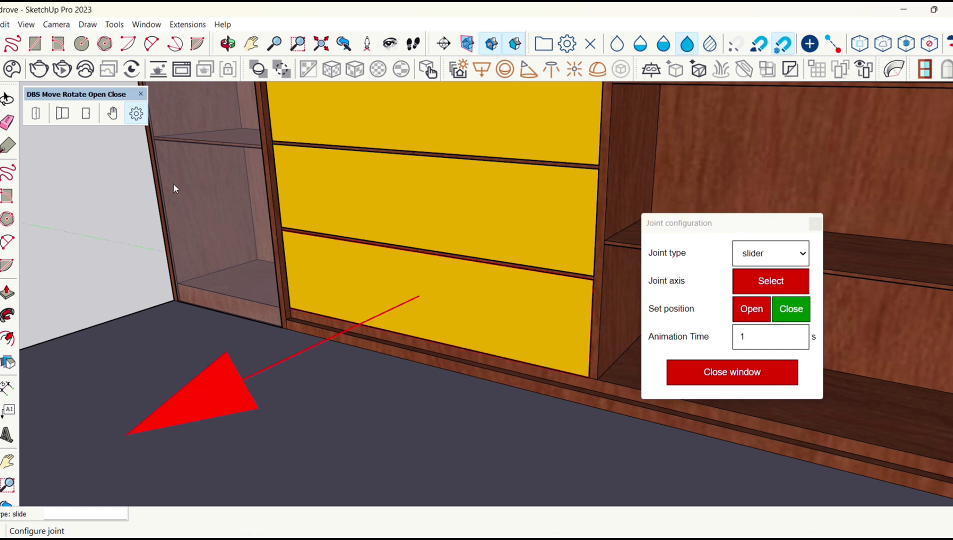
Pull the bottom yellow drawer out by hand along its slider axis and set that position as open
left_click(114, 113)
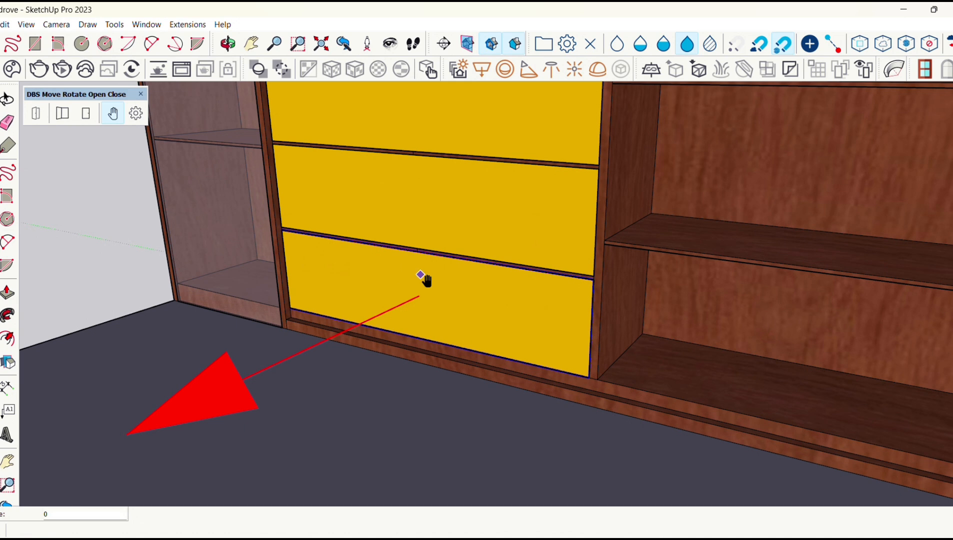
left_click_drag(424, 280, 348, 320)
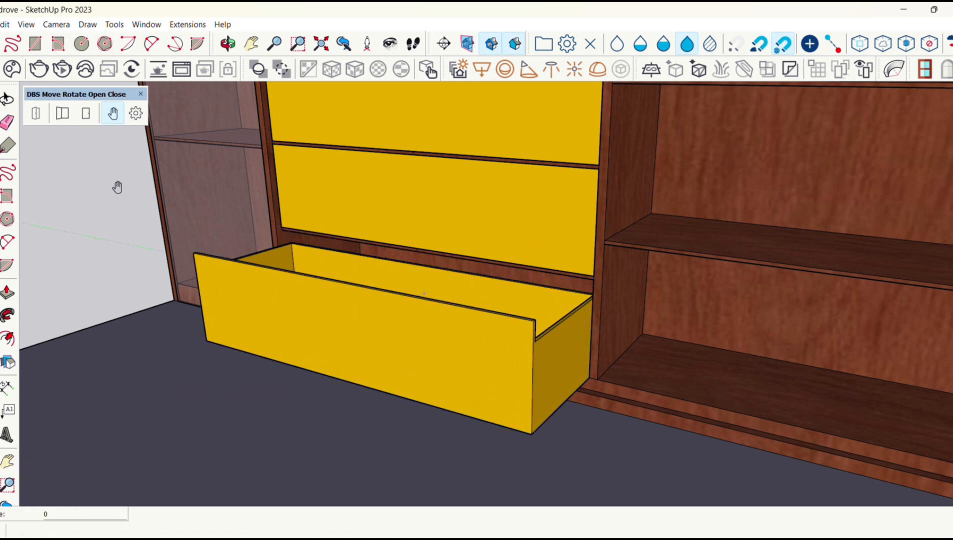
right_click(242, 280)
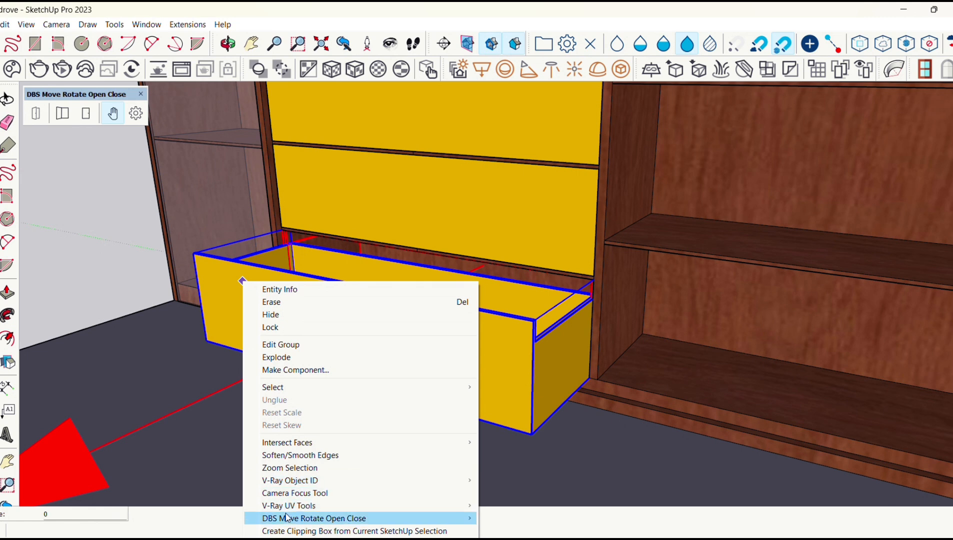
mouse_move(288, 519)
left_click(495, 518)
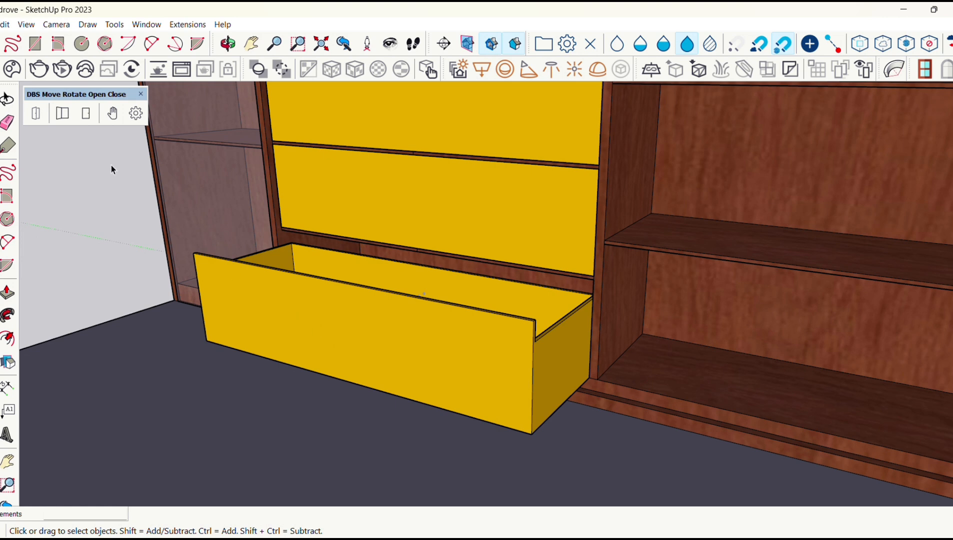
Test the bottom yellow drawer's close and open animation, finishing with the drawer open
left_click(35, 115)
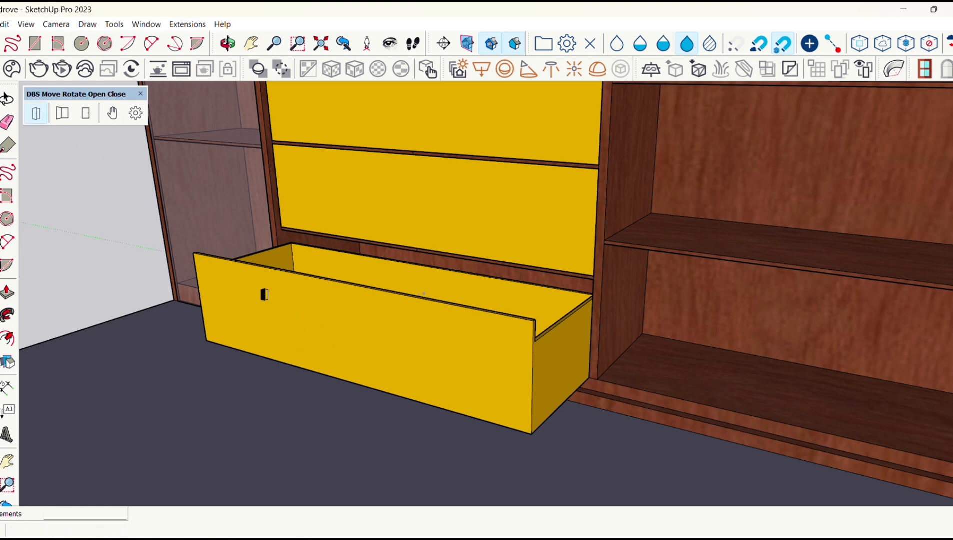
key("space")
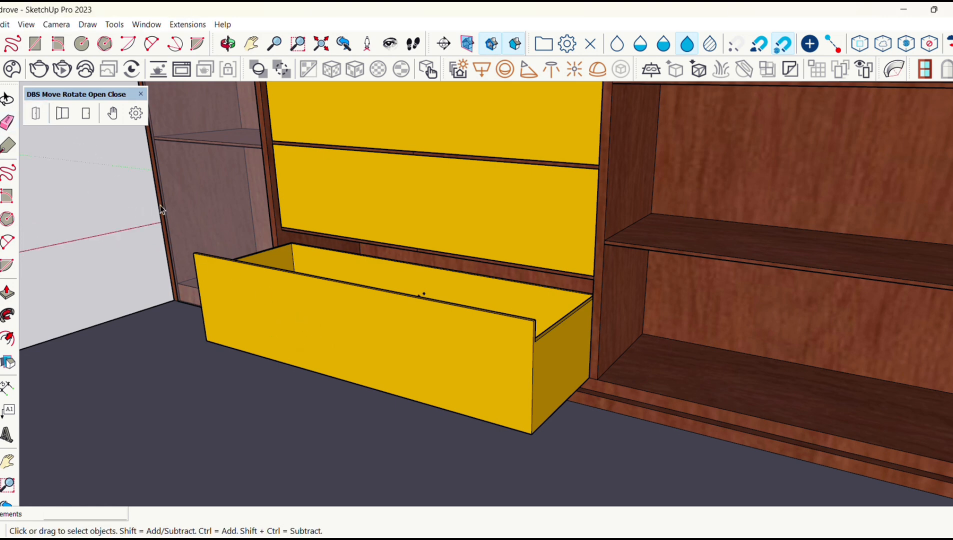
left_click(40, 118)
left_click(256, 284)
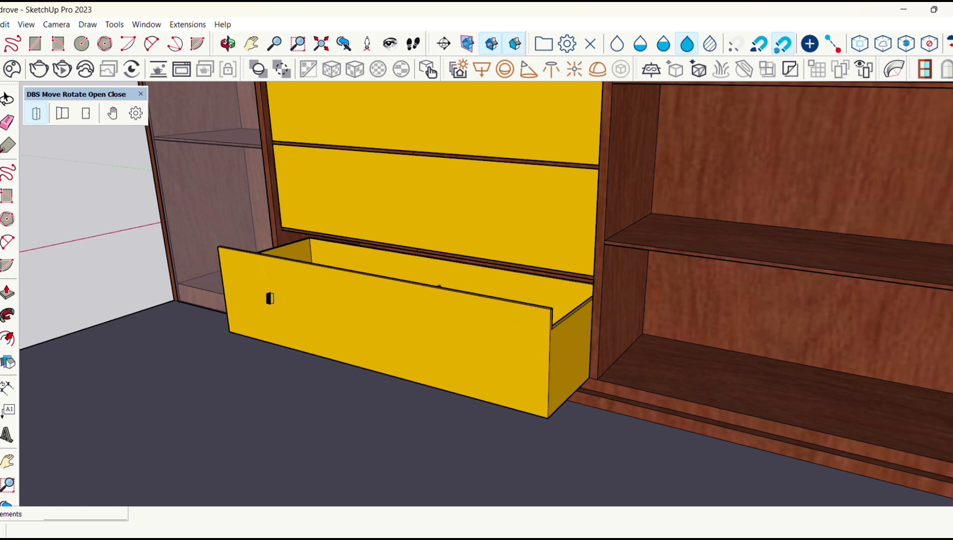
left_click(372, 278)
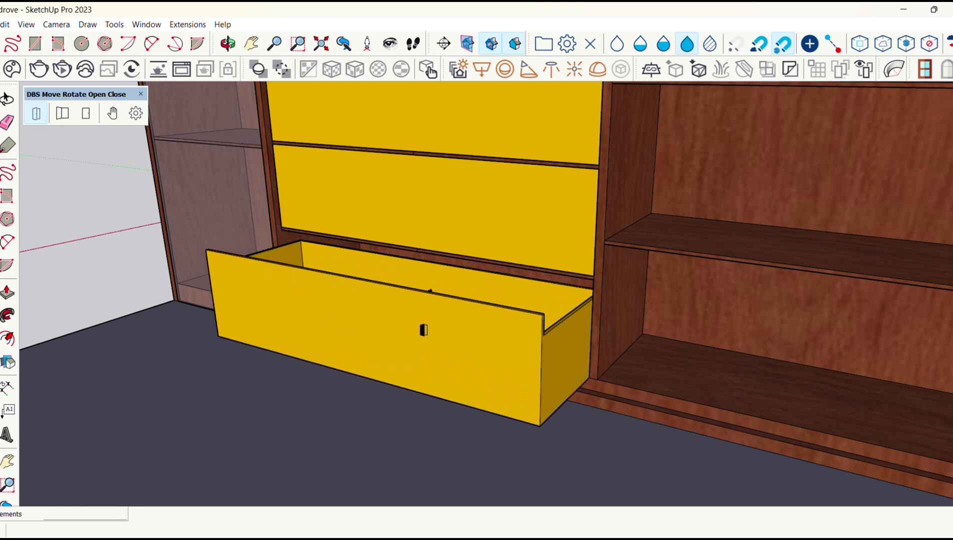
Erase the dotted slide marks left inside the bottom yellow drawer and animate the drawer closed
key("o")
left_click_drag(422, 319, 392, 366)
middle_click_drag(393, 365, 371, 354)
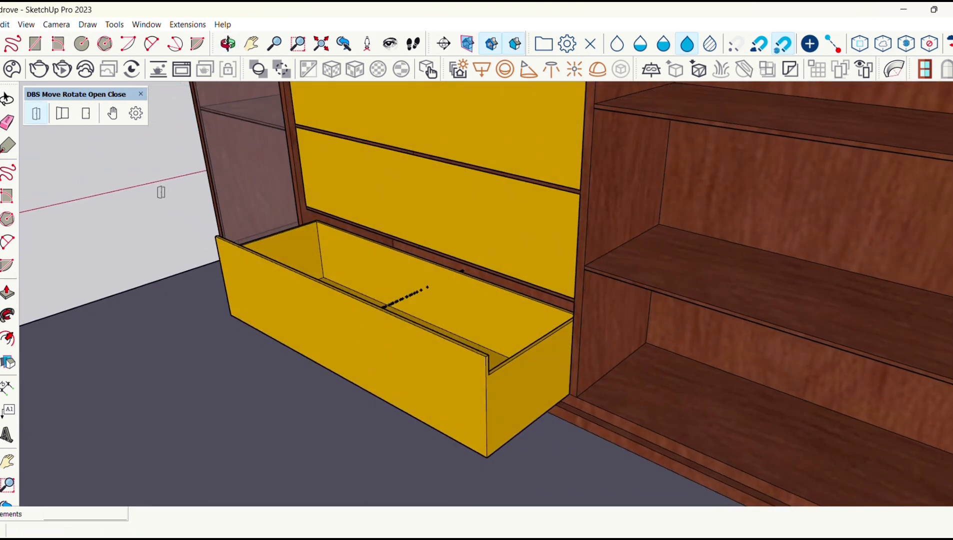
key("space")
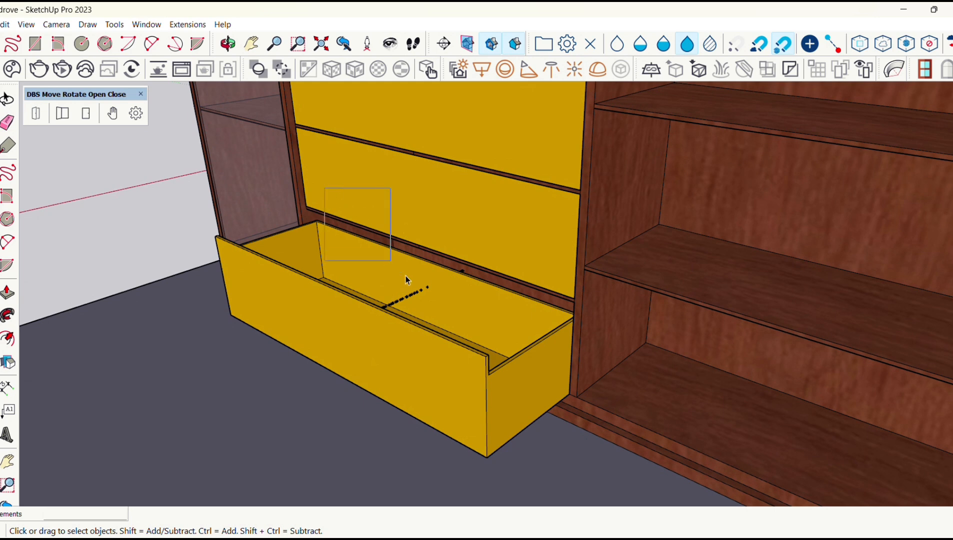
right_click(411, 296)
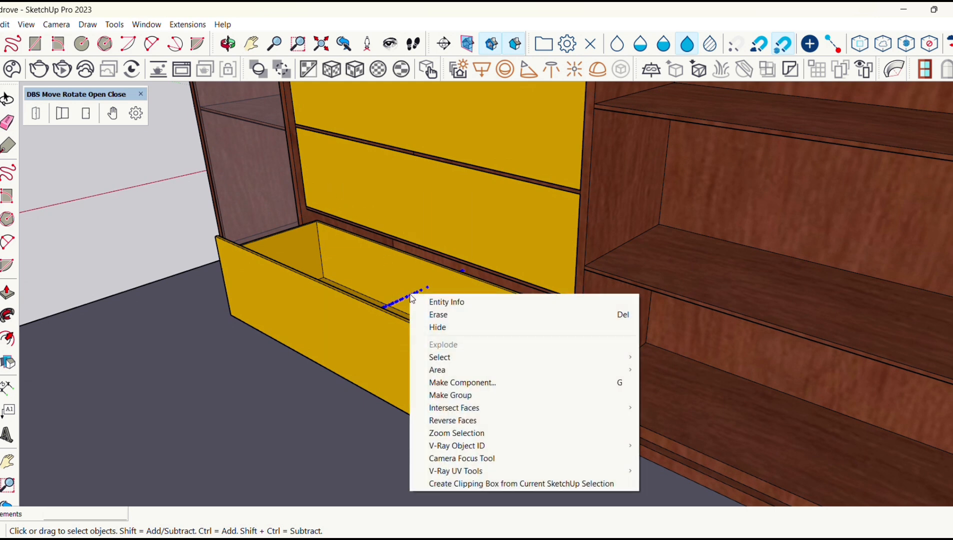
left_click(435, 314)
left_click(44, 119)
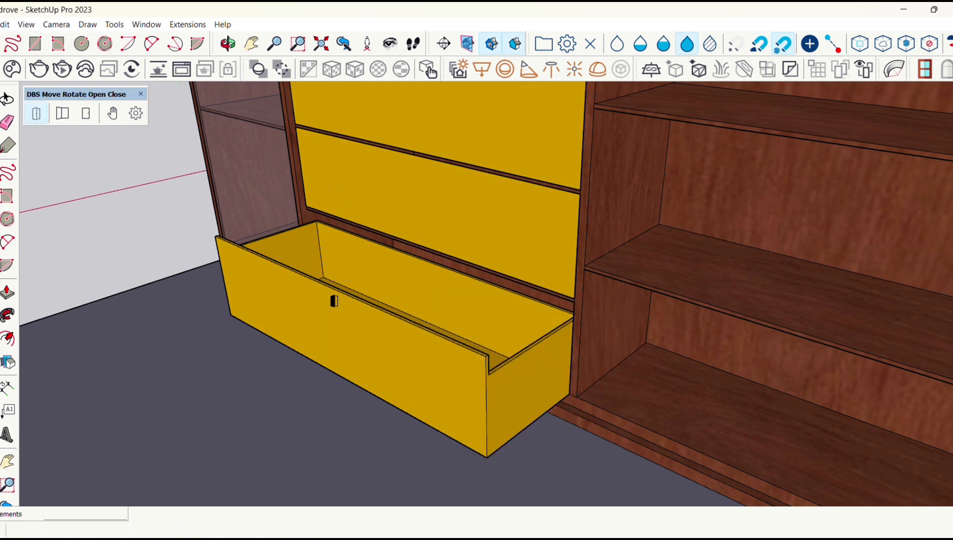
left_click(357, 315)
Test the open and close animations of all three yellow drawers together with the whole wardrobe in view
middle_click_drag(346, 365, 227, 300)
left_click(401, 238)
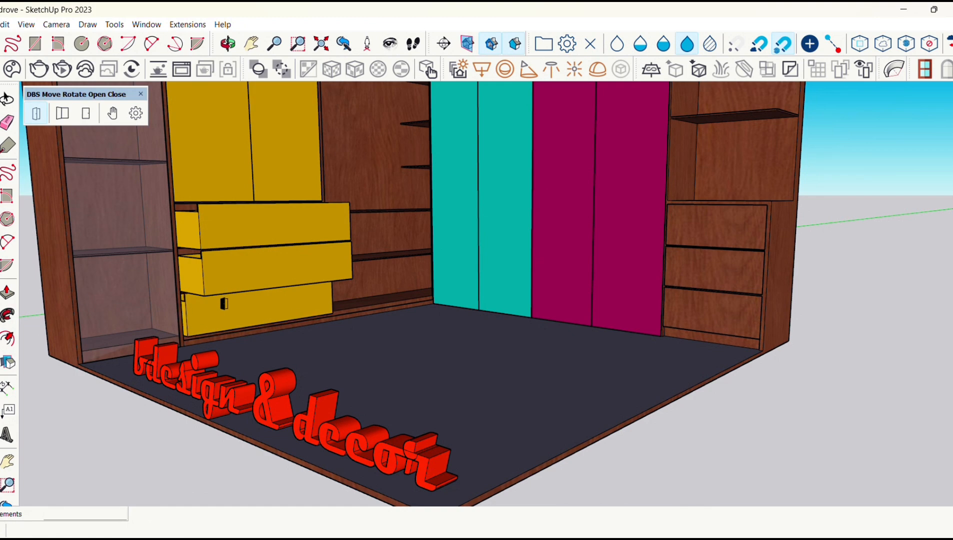
left_click(226, 279)
left_click(223, 228)
left_click(234, 318)
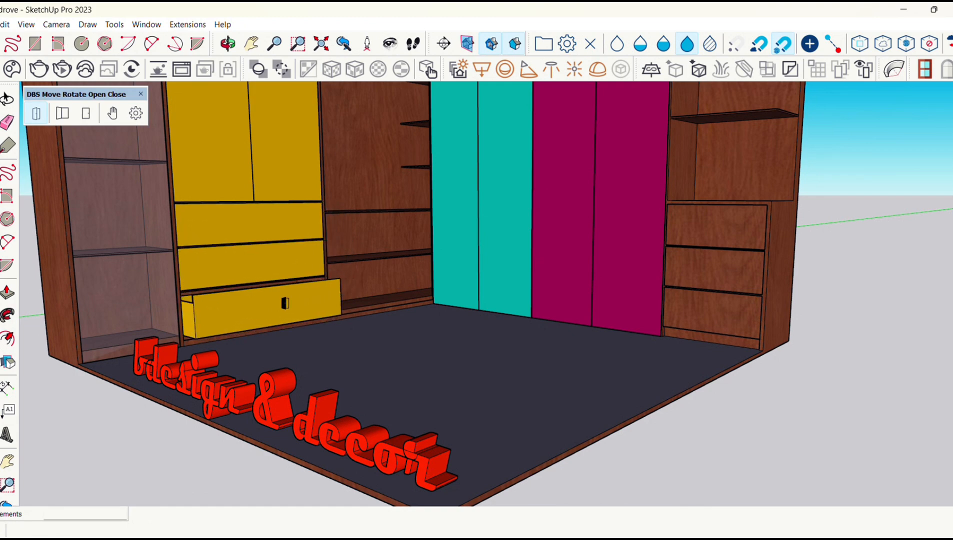
Inside the wardrobe group, select the glass door over the end shelf unit and set its joint type to hinge
middle_click_drag(304, 277, 468, 396, "shift")
middle_click_drag(442, 360, 422, 318)
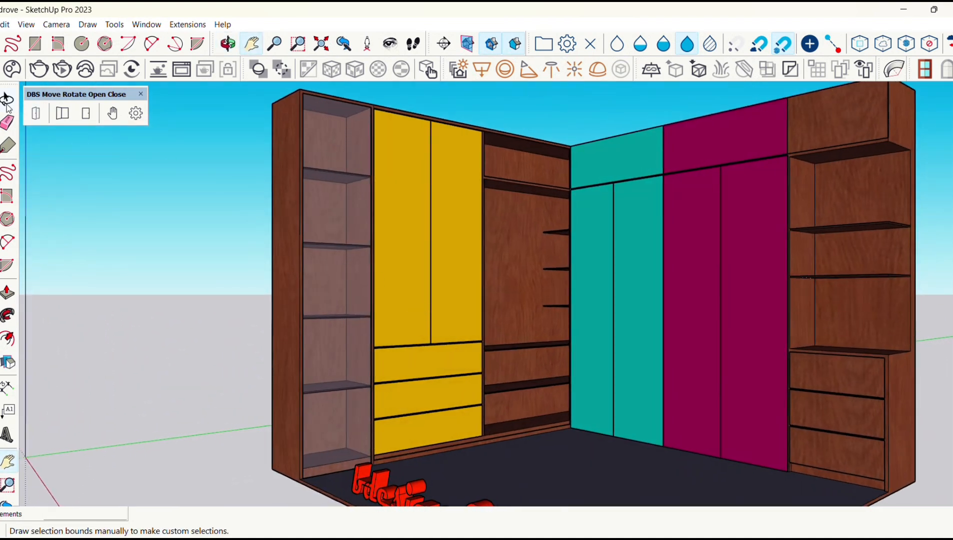
key("space")
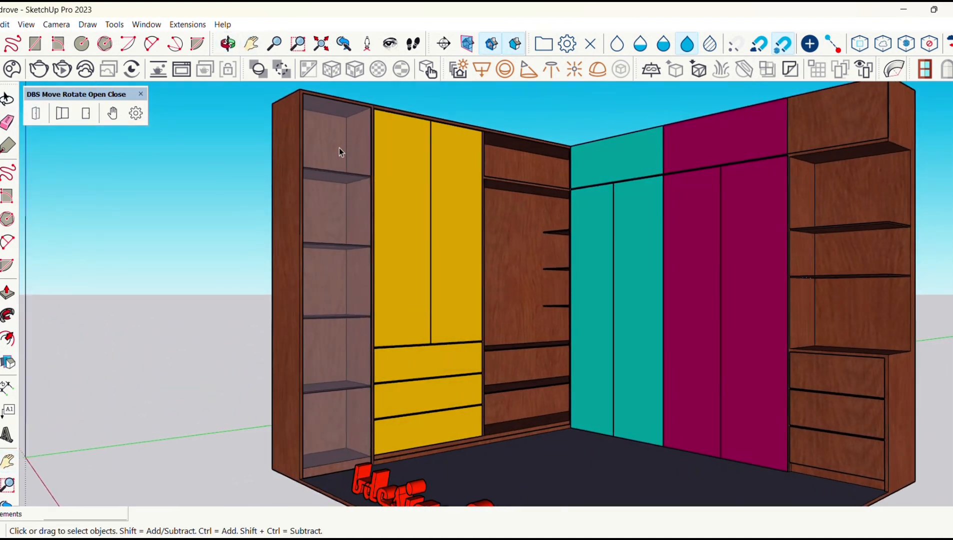
left_click(335, 201)
left_click(335, 205)
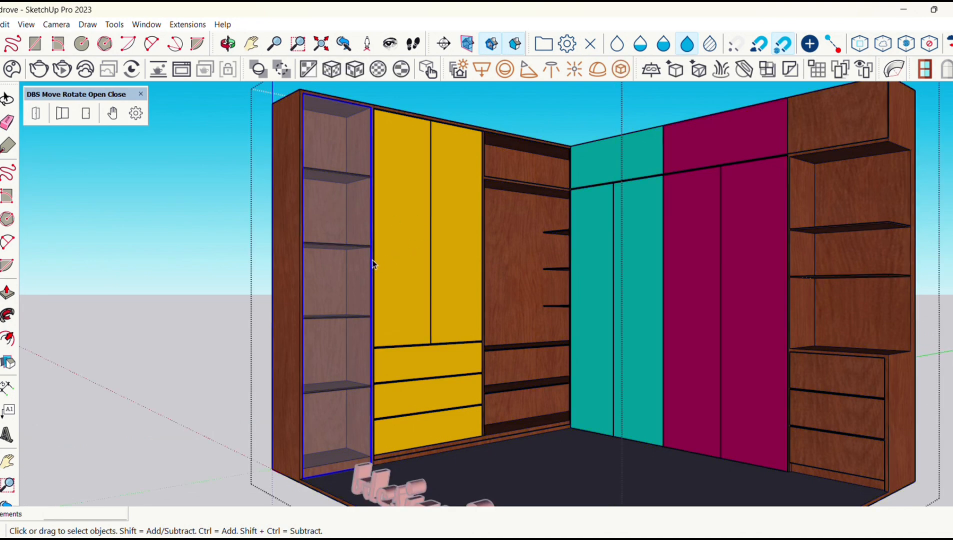
middle_click_drag(374, 264, 417, 270)
scroll(350, 263, "up", 3)
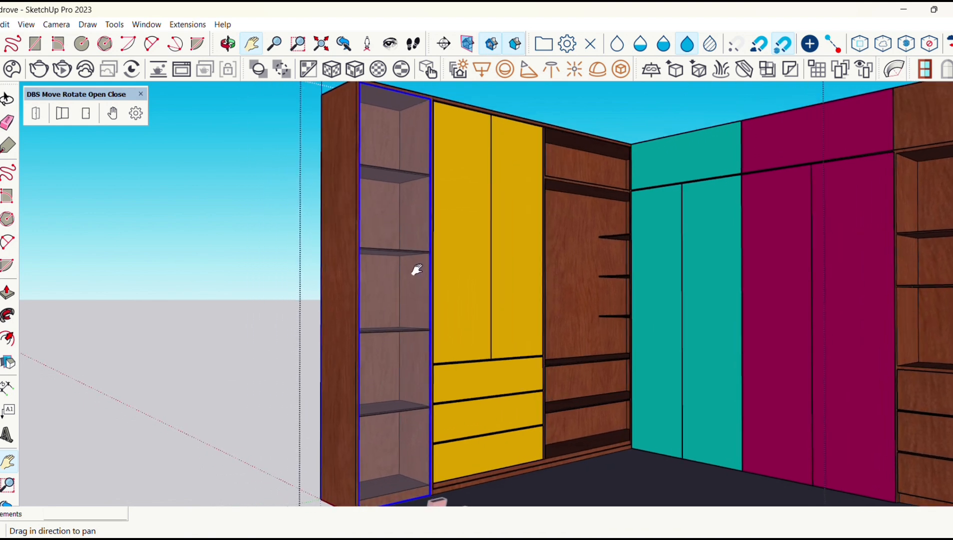
left_click(138, 115)
left_click(750, 258)
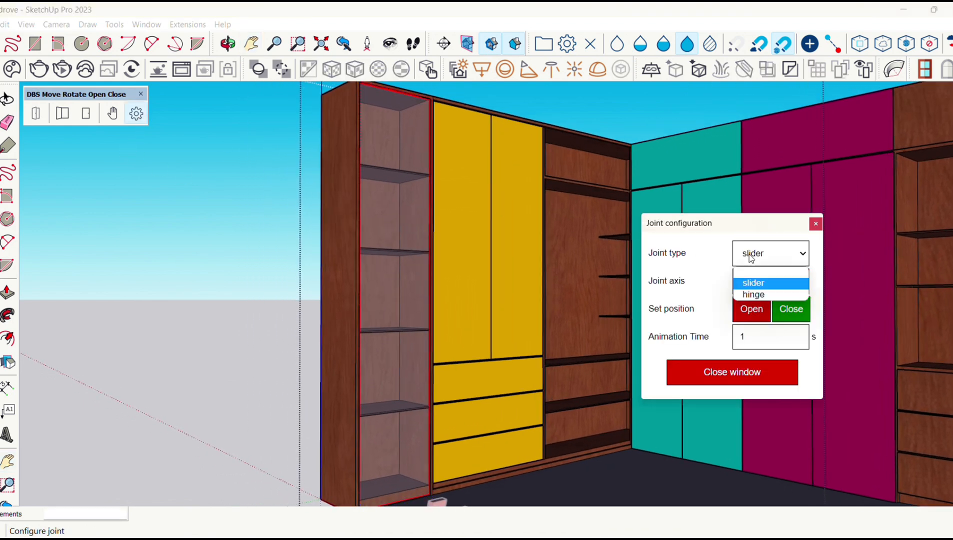
left_click(757, 294)
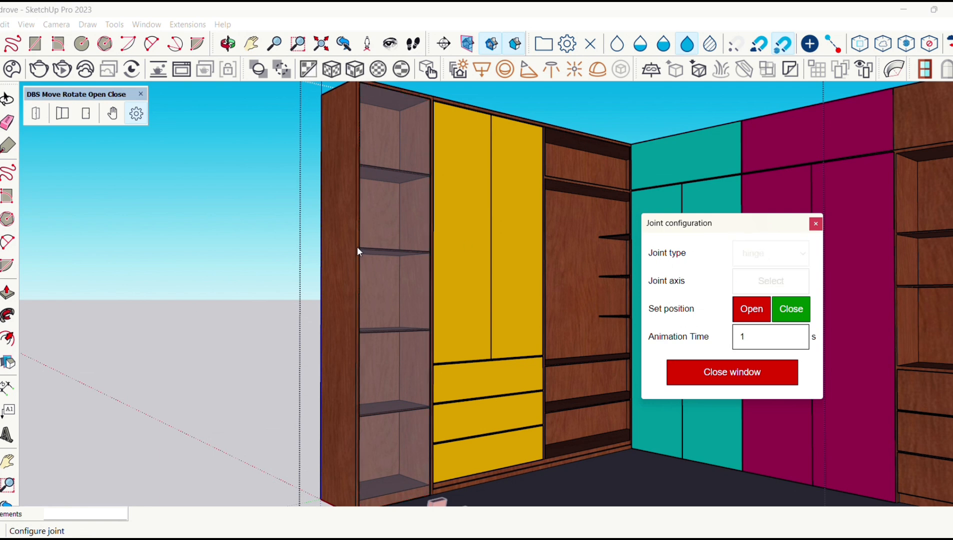
Set the glass door's hinge axis along its outer vertical edge next to the wooden side panel
scroll(356, 248, "up", 5)
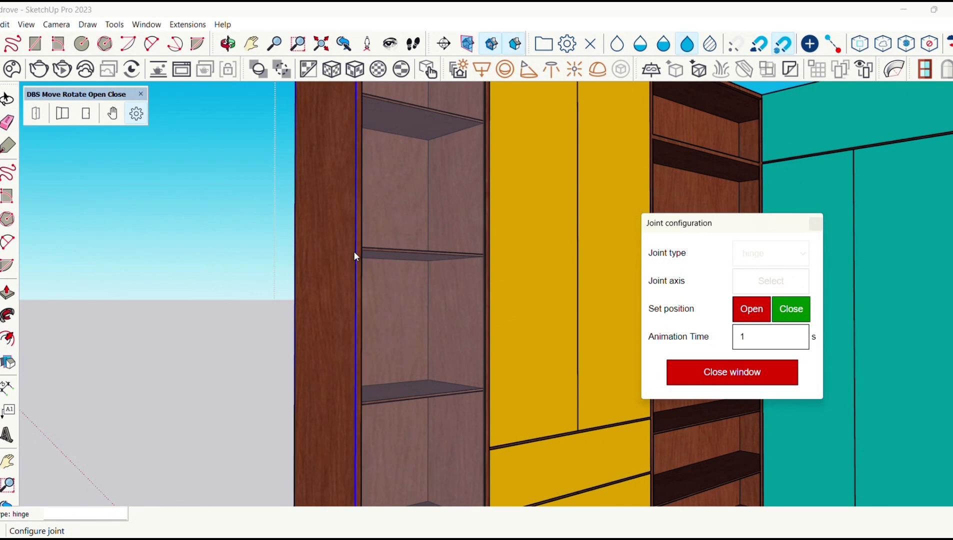
left_click(356, 256)
scroll(370, 265, "down", 5)
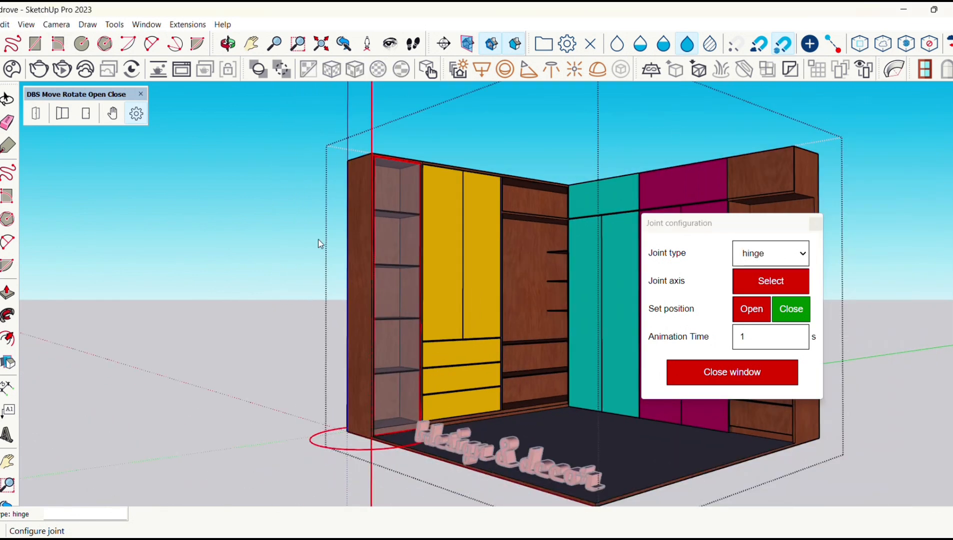
Swing the glass door outward by hand around its hinge axis and set that position as open
left_click(112, 113)
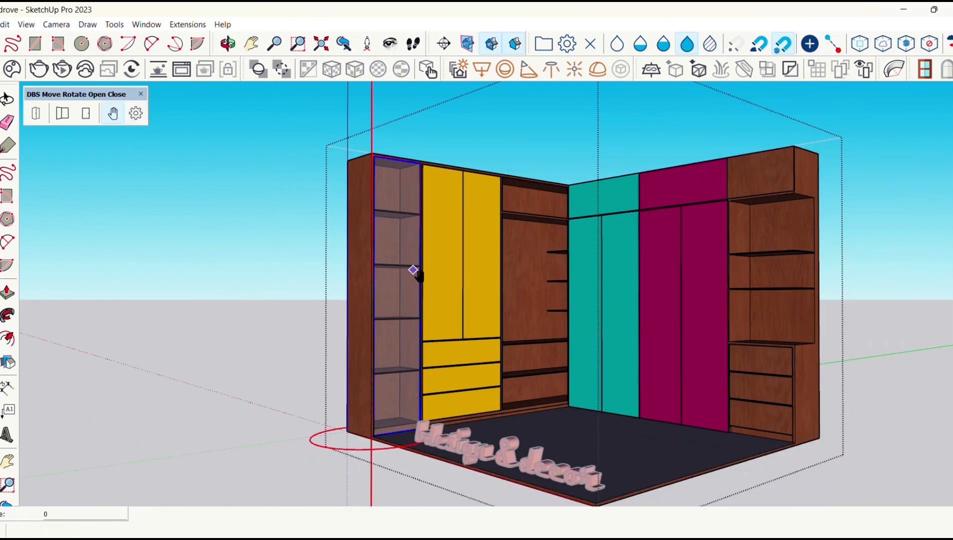
left_click(420, 300)
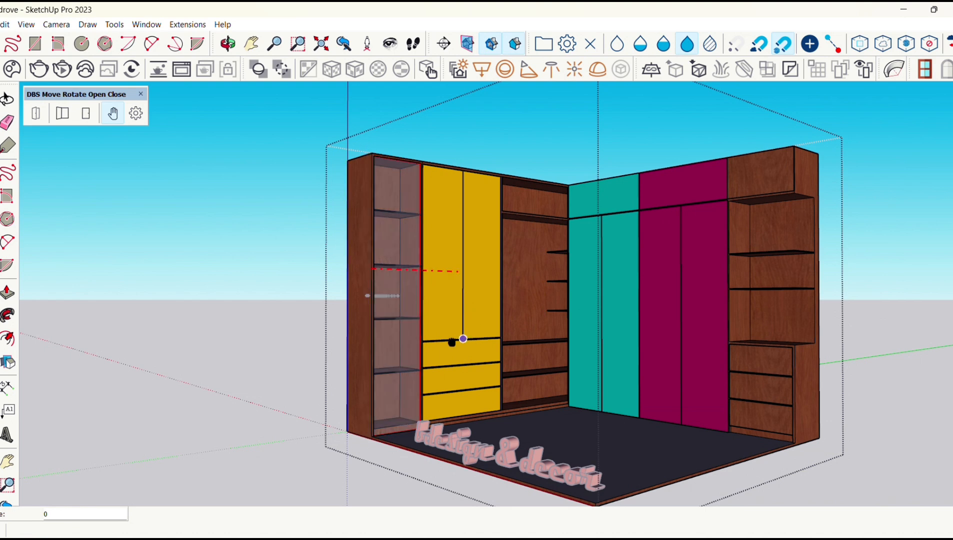
middle_click_drag(428, 337, 415, 333)
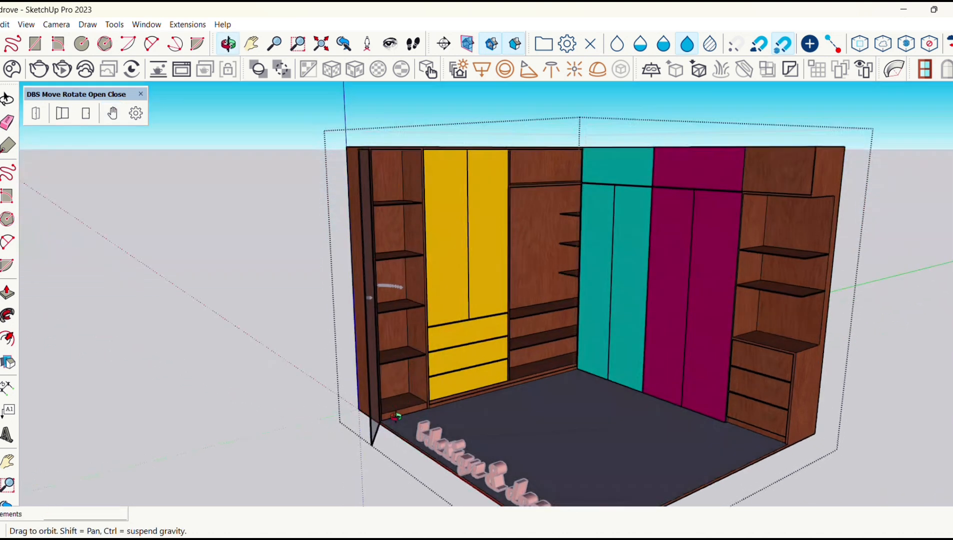
scroll(415, 331, "up", 4)
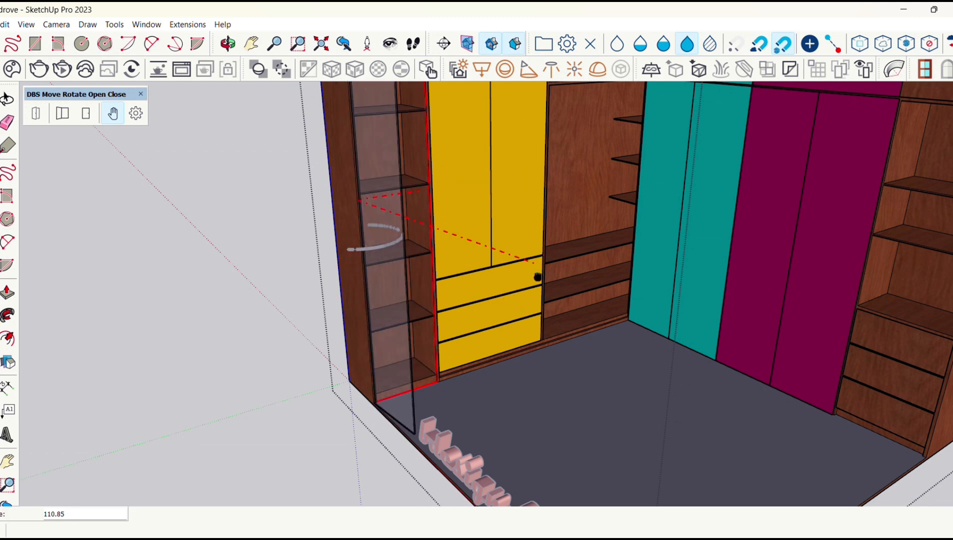
middle_click_drag(543, 304, 374, 245)
right_click(389, 253)
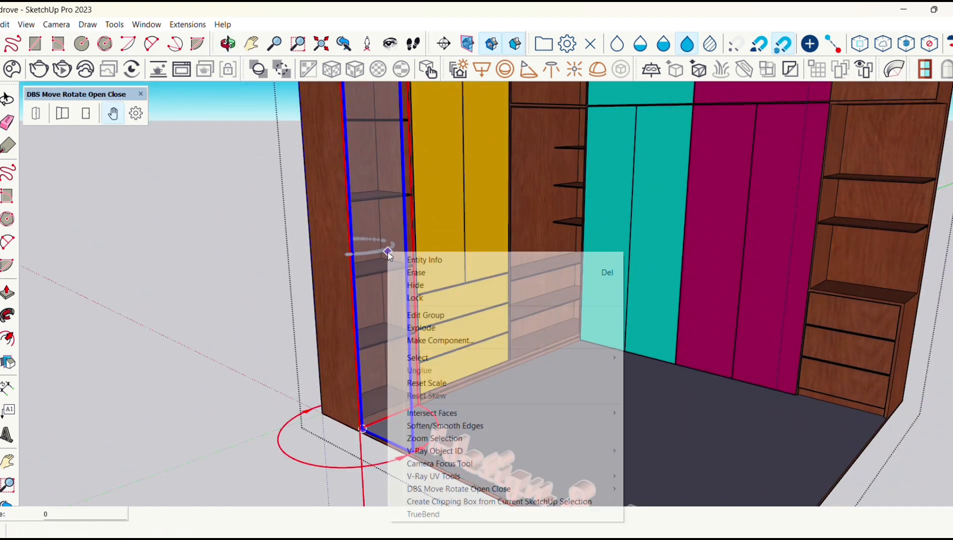
mouse_move(461, 490)
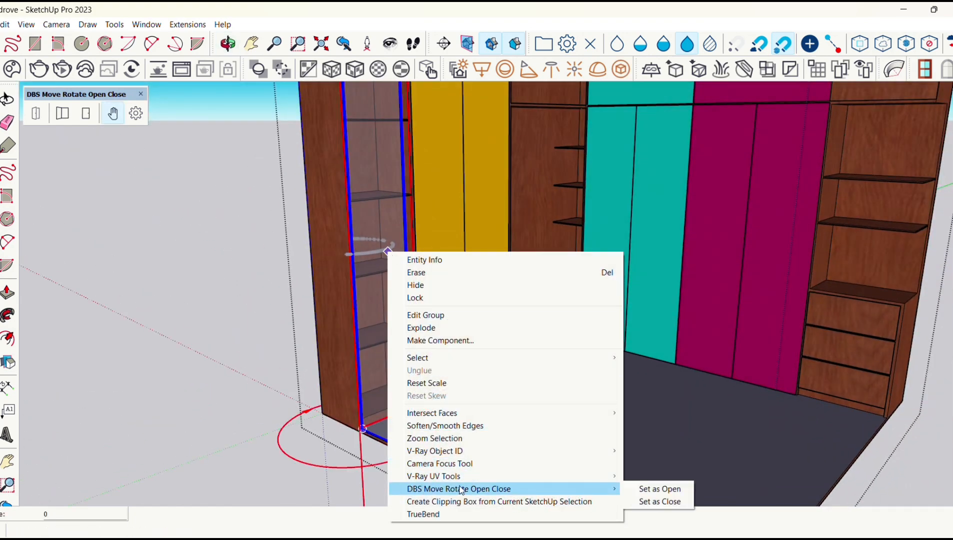
left_click(664, 500)
Leave group editing and test the glass door's open and close animation from several angles, finishing with the door open
middle_click_drag(333, 208, 270, 192)
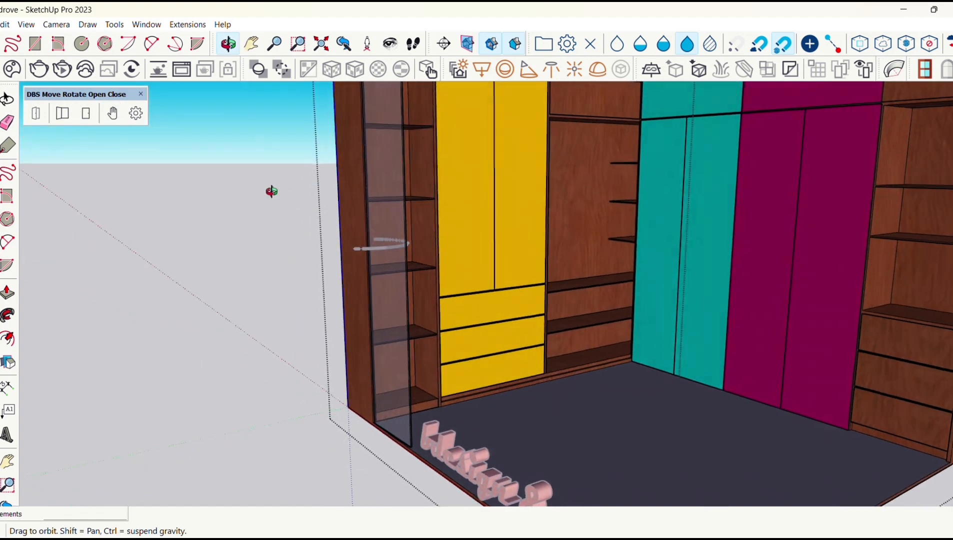
key("space")
left_click(202, 203)
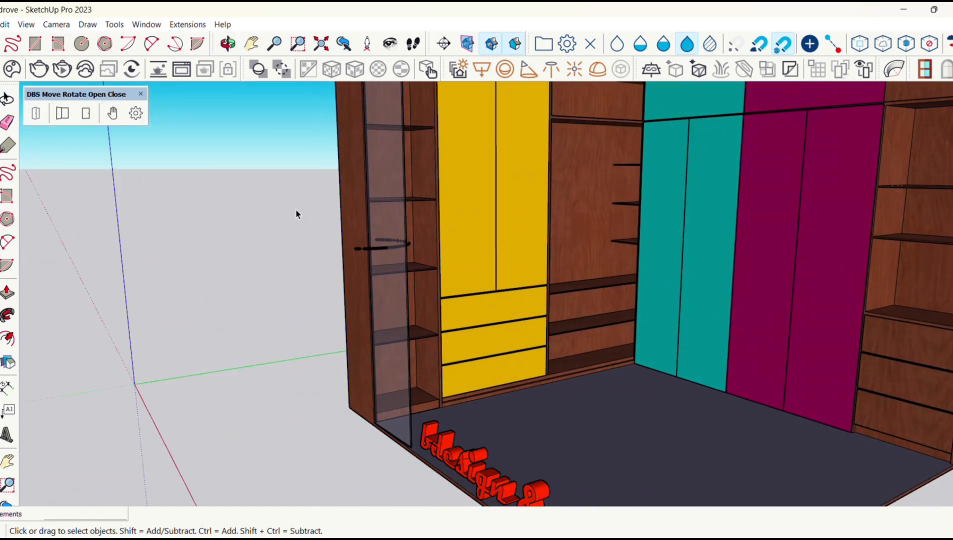
middle_click_drag(382, 198, 425, 198)
middle_click_drag(464, 272, 379, 286)
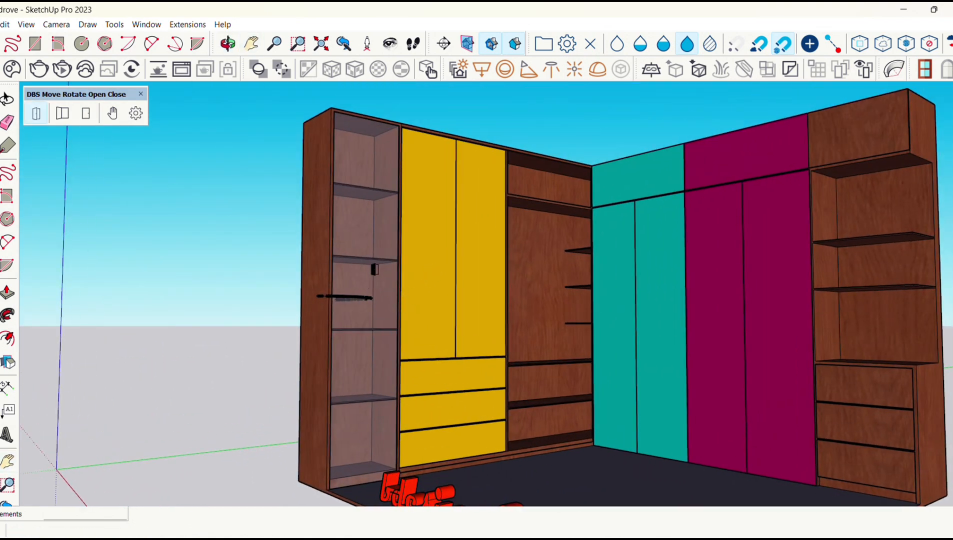
left_click(394, 357)
left_click(356, 260)
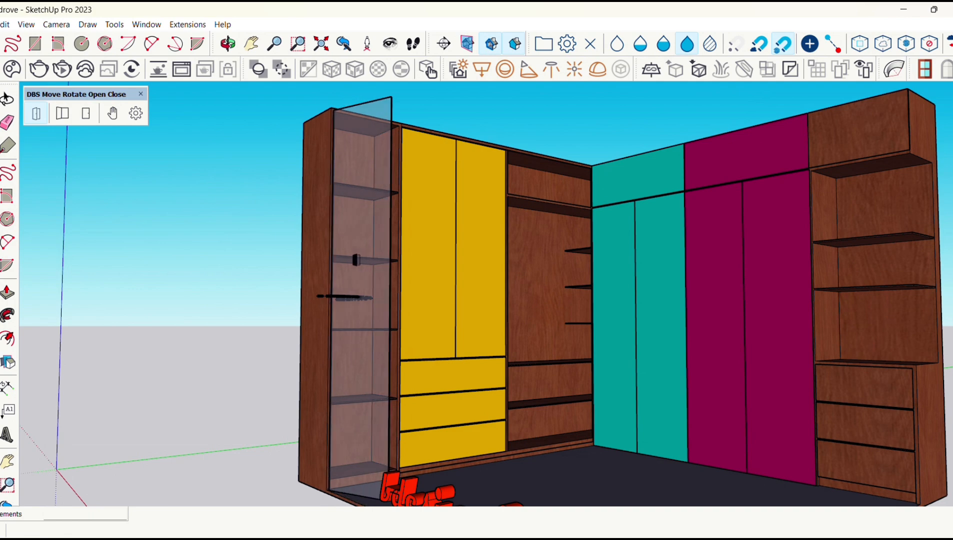
left_click(377, 270)
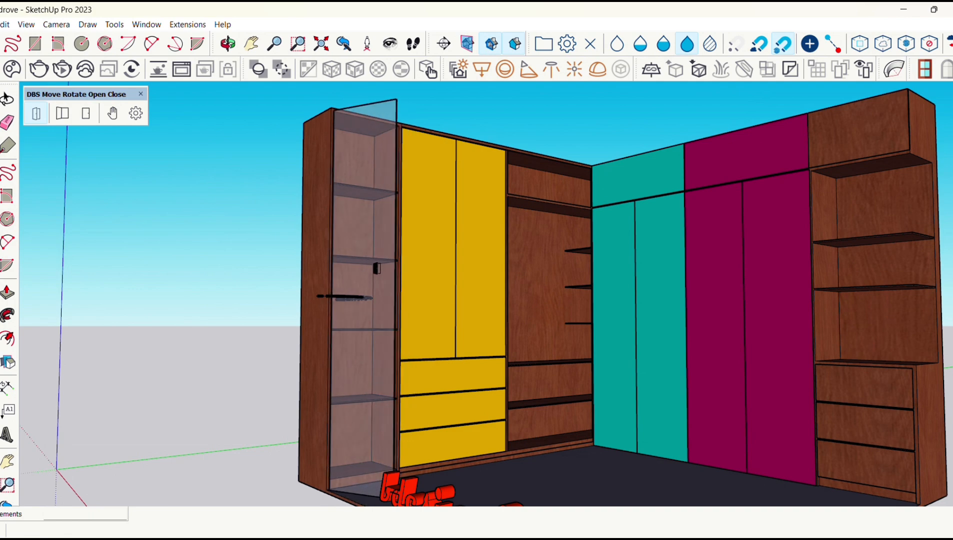
middle_click_drag(376, 268, 347, 207)
left_click(347, 206)
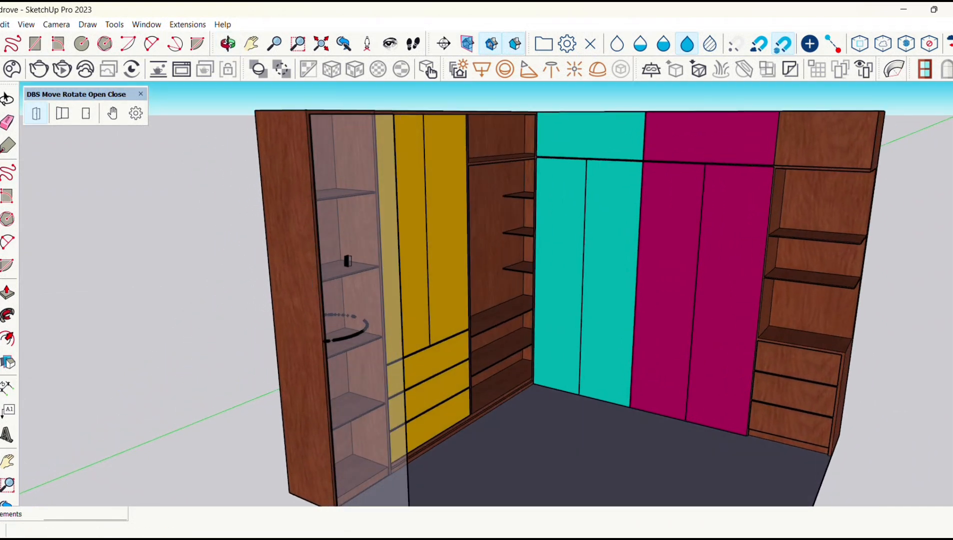
middle_click_drag(350, 327, 260, 343)
left_click(434, 286)
Select and erase the dotted swing marks left in front of the end shelf unit
middle_click_drag(434, 285, 452, 390)
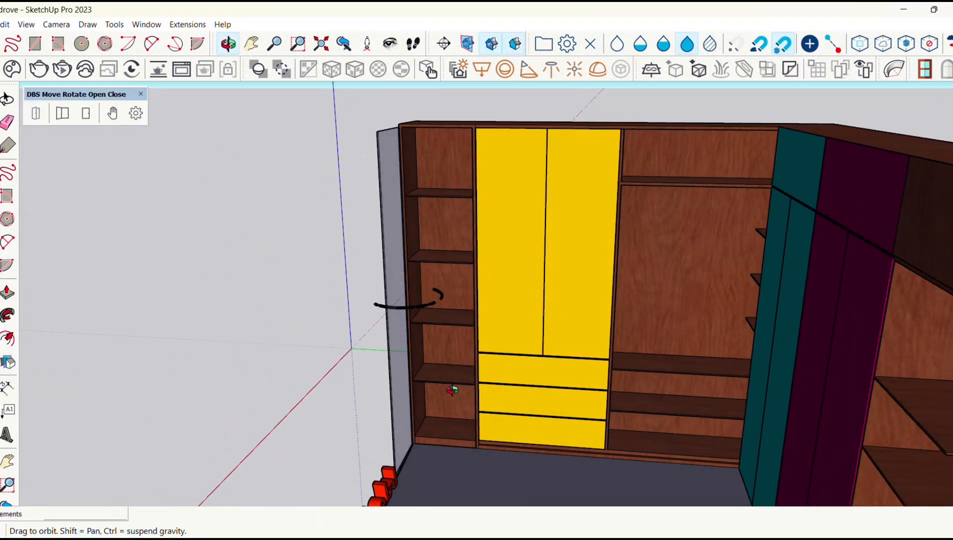
key("space")
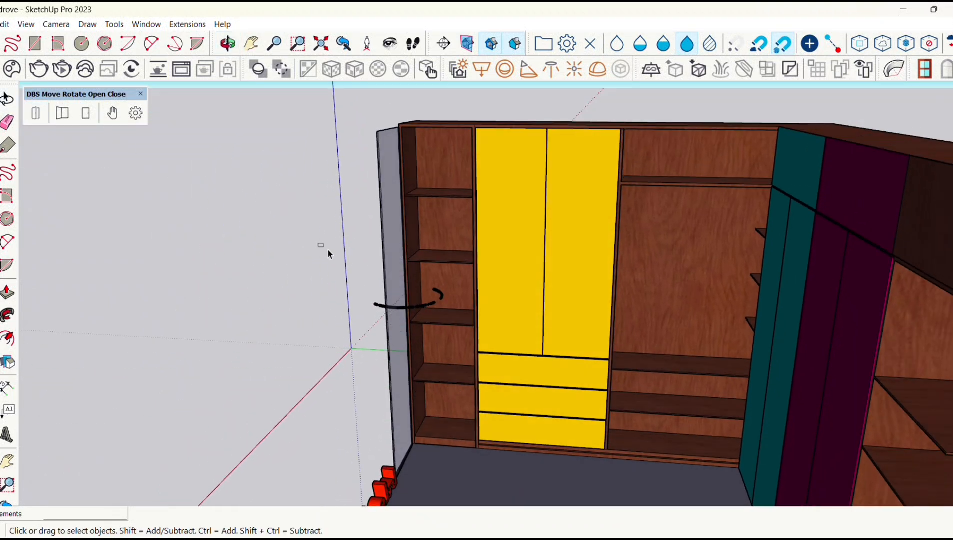
left_click_drag(470, 330, 469, 330)
right_click(433, 303)
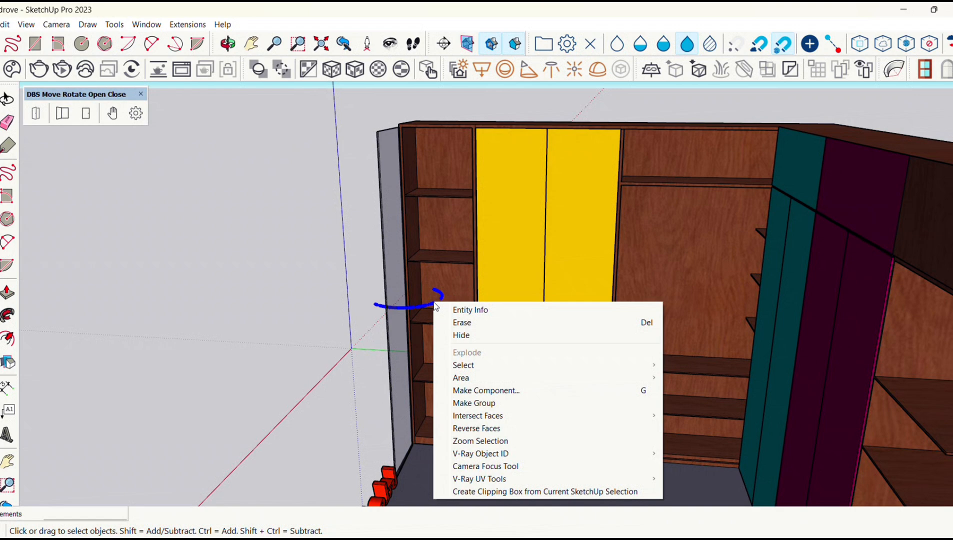
left_click(465, 321)
Animate the glass door of the end shelf unit closed
middle_click_drag(413, 308, 604, 208)
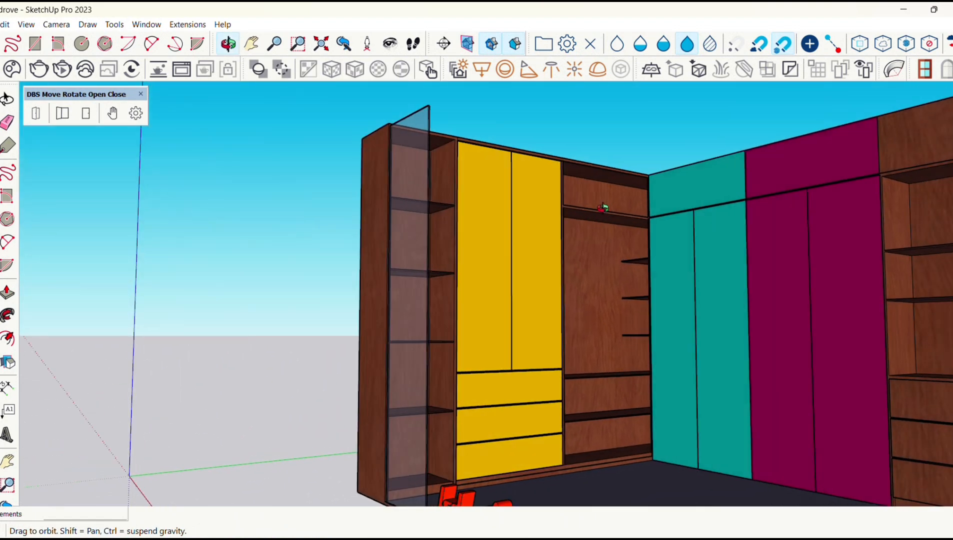
left_click(36, 113)
left_click(406, 239)
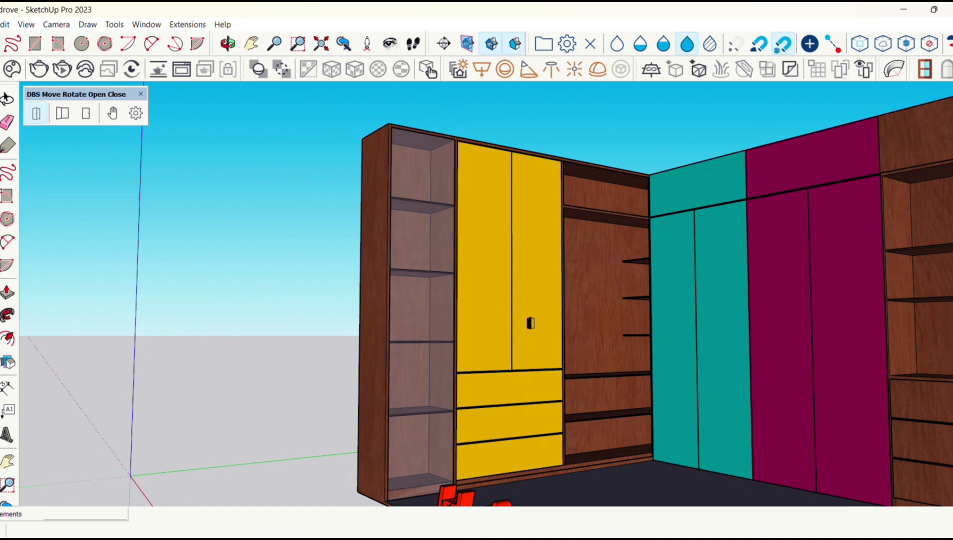
Unhide the hidden glass panel in front of the open section between the yellow and teal doors
middle_click_drag(530, 323, 361, 259)
scroll(445, 260, "down", 4)
scroll(416, 316, "up", 5)
key("h")
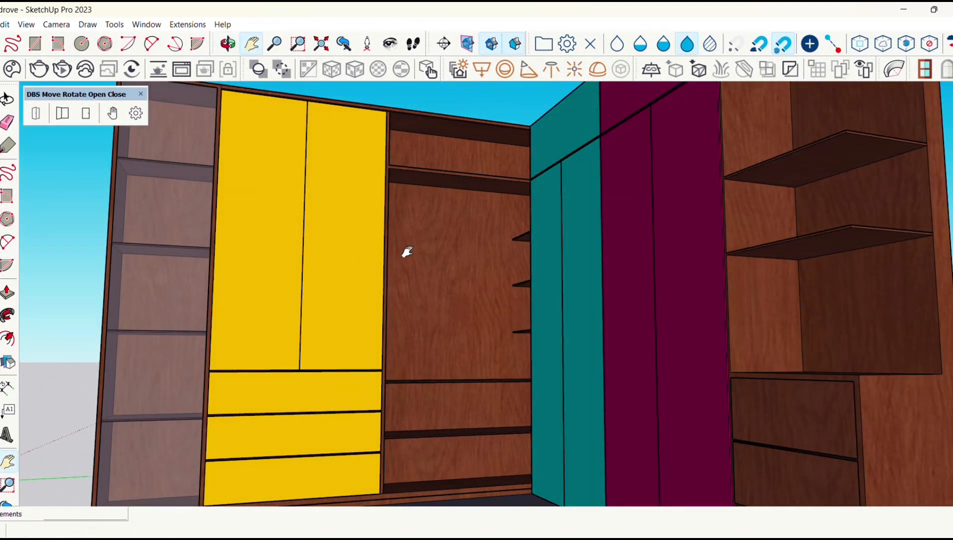
left_click(5, 24)
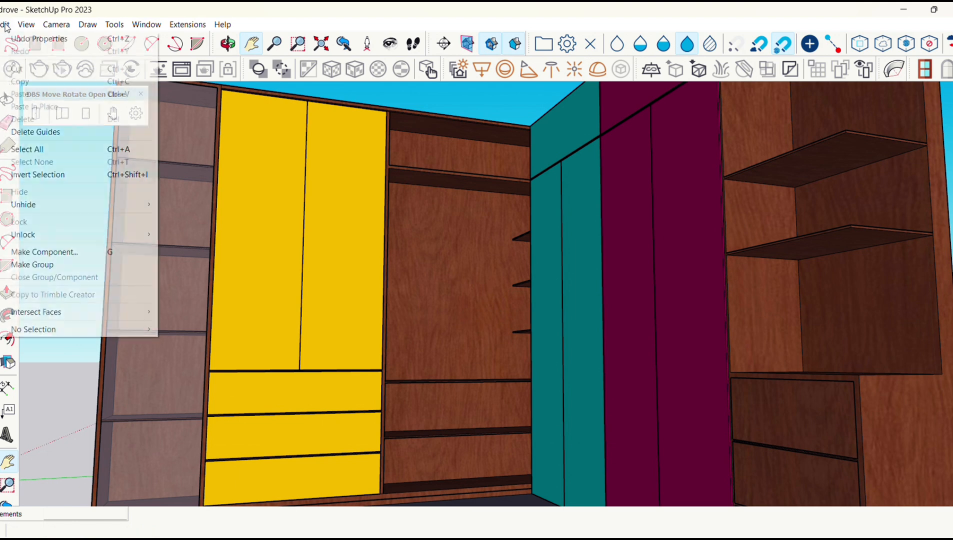
mouse_move(28, 206)
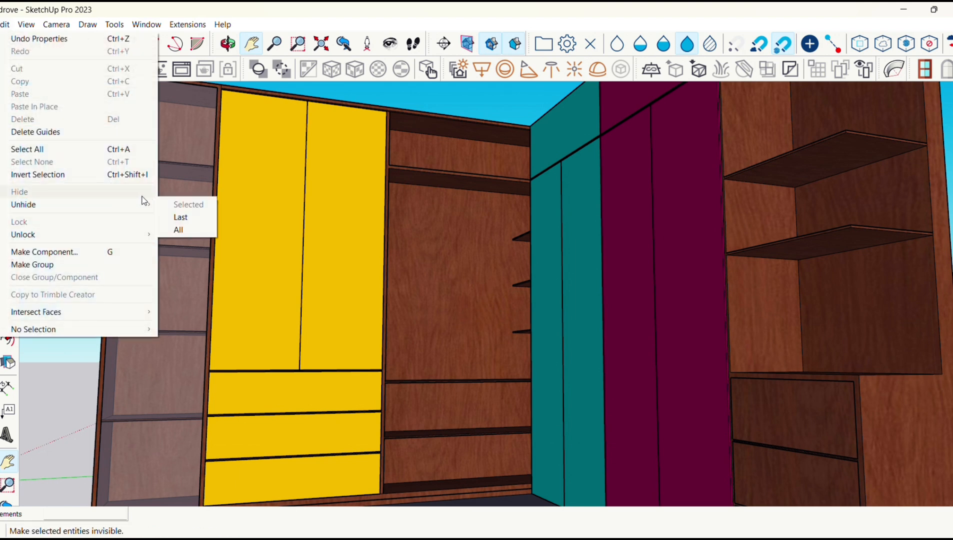
left_click(177, 223)
scroll(325, 218, "down", 2)
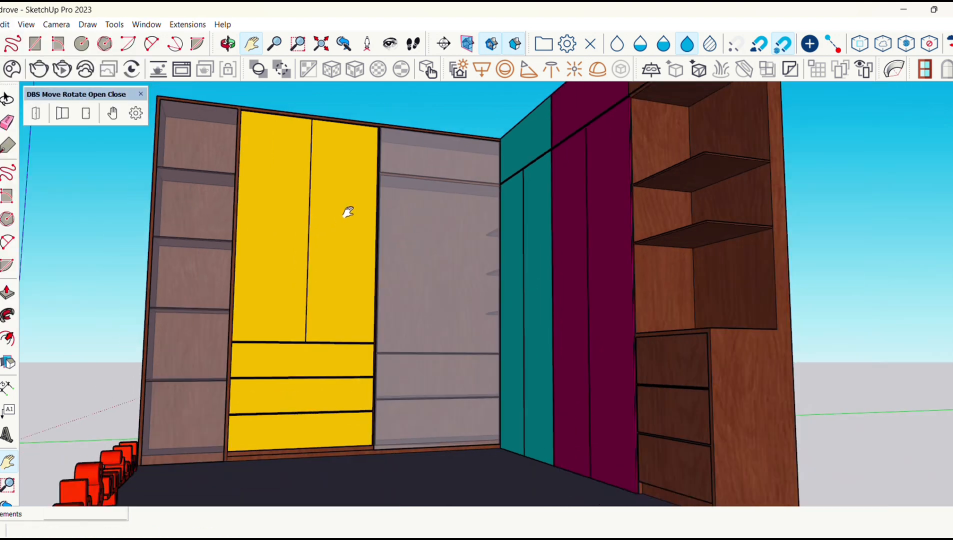
Configure the glass panel between the yellow and teal doors as a slider joint, with its horizontal bottom edge as joint axis
key("space")
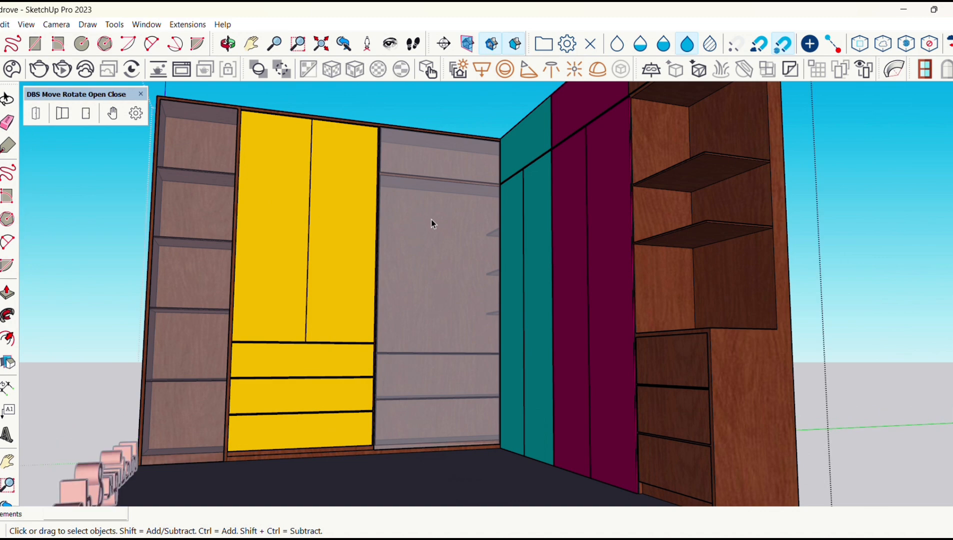
left_click(431, 264)
key("o")
left_click_drag(434, 238, 460, 246)
key("space")
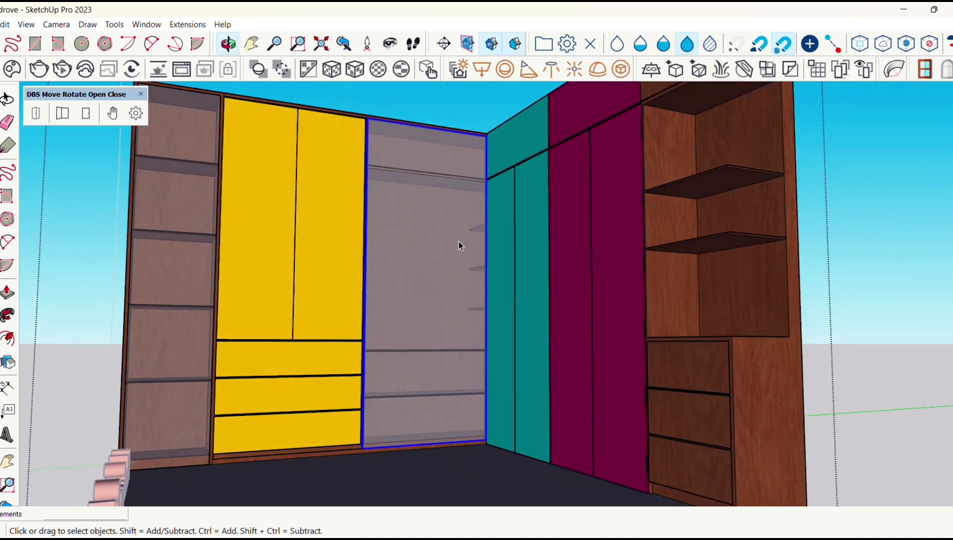
left_click(136, 114)
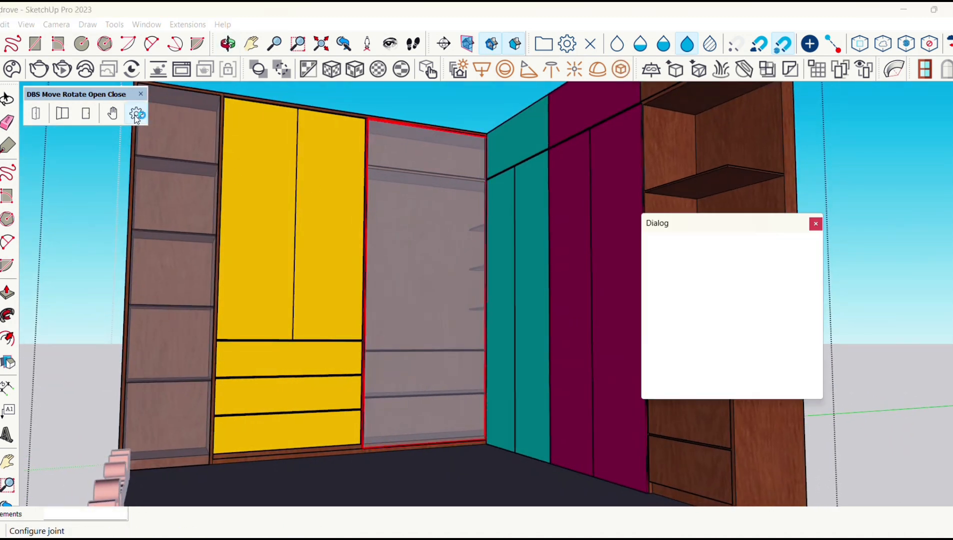
left_click(759, 251)
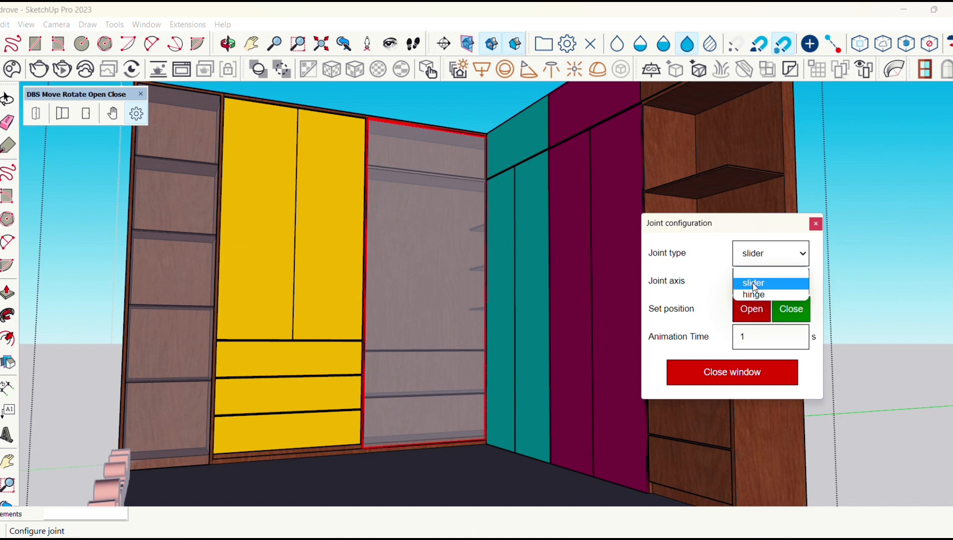
left_click(755, 284)
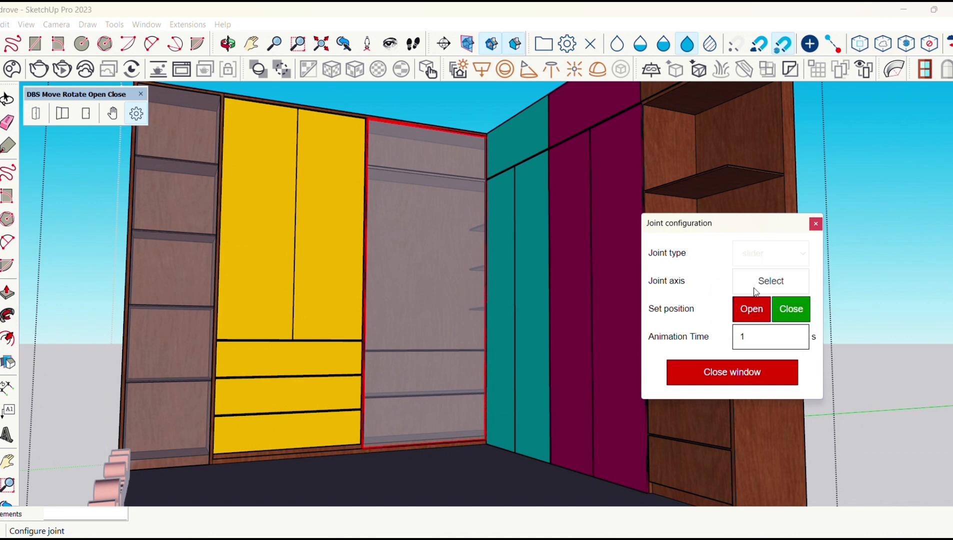
left_click(756, 291)
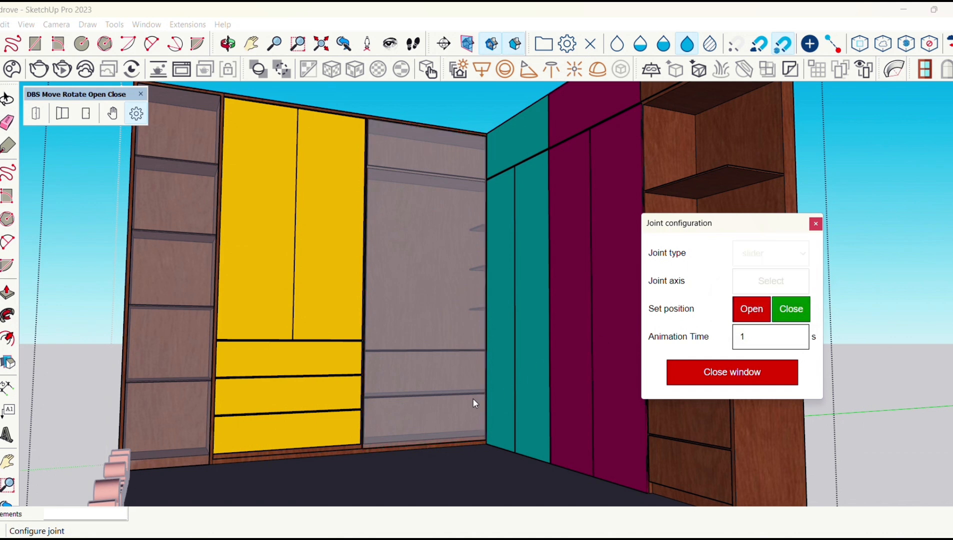
left_click(376, 457)
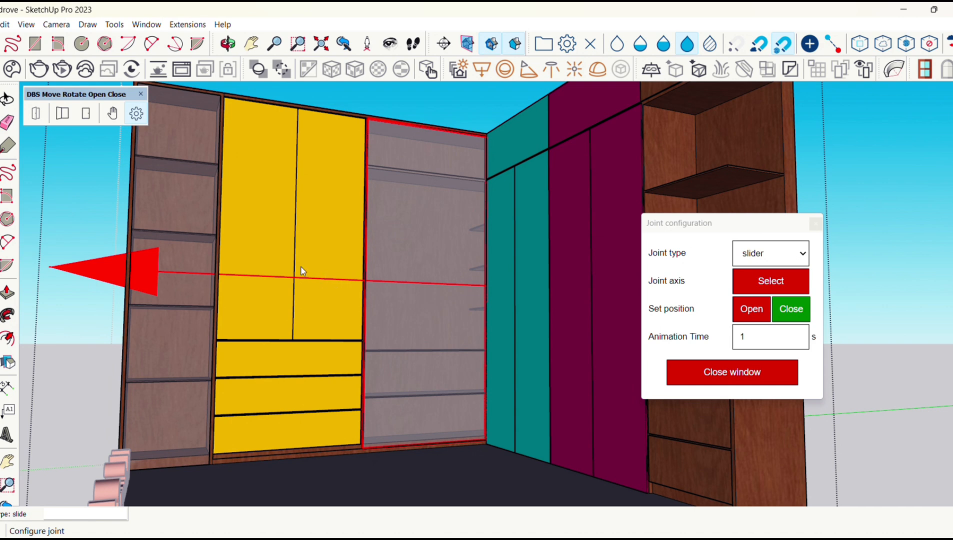
Slide the glass panel along its axis until it covers the yellow doors and set that position as open
left_click(113, 114)
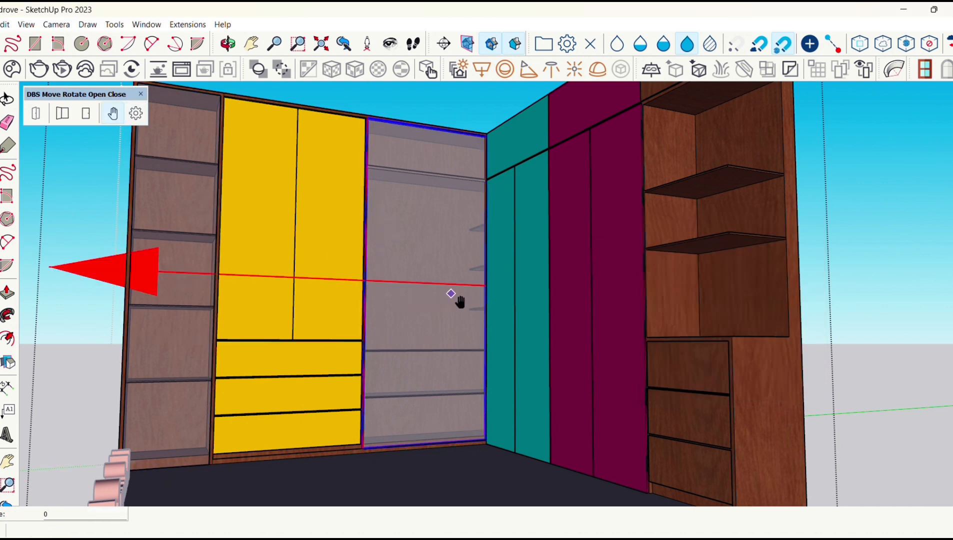
left_click_drag(473, 307, 352, 325)
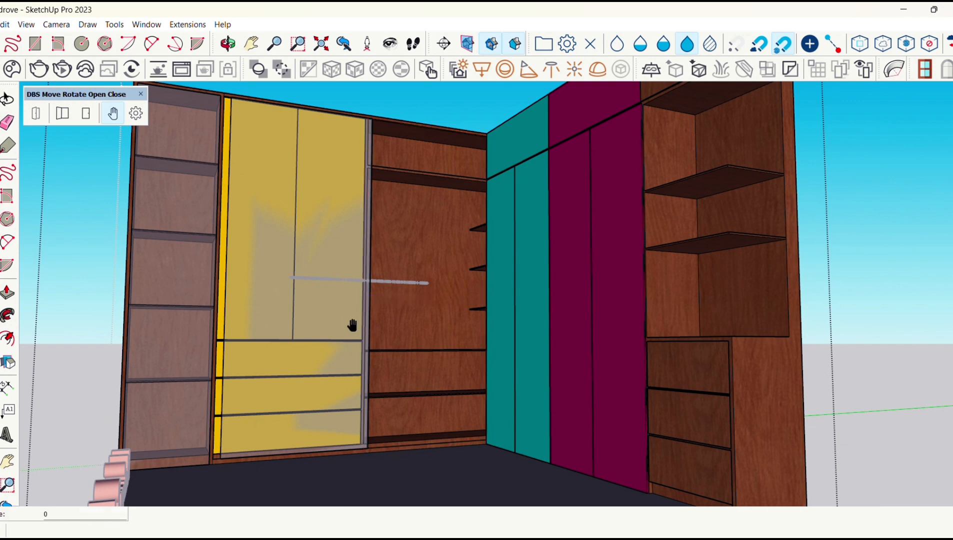
middle_click_drag(386, 367, 341, 386)
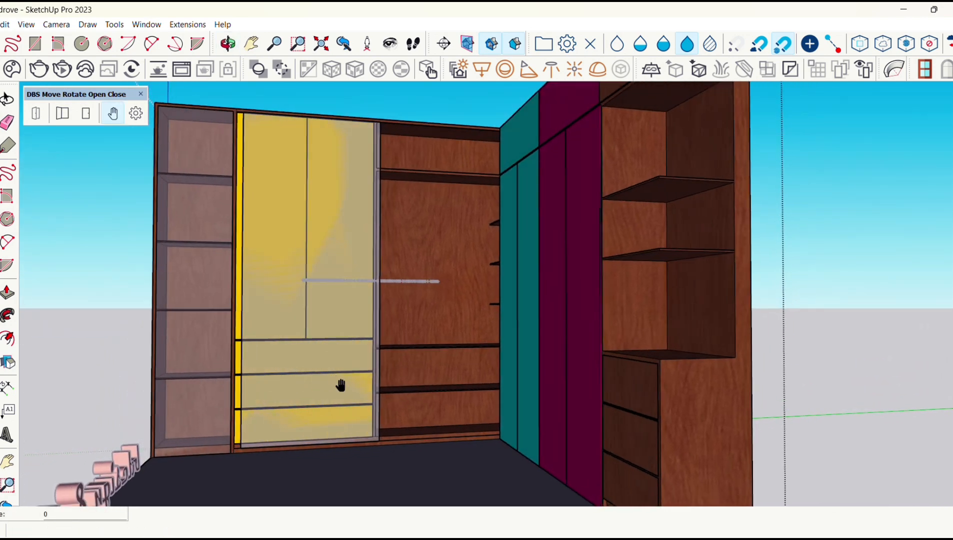
scroll(327, 320, "up", 3)
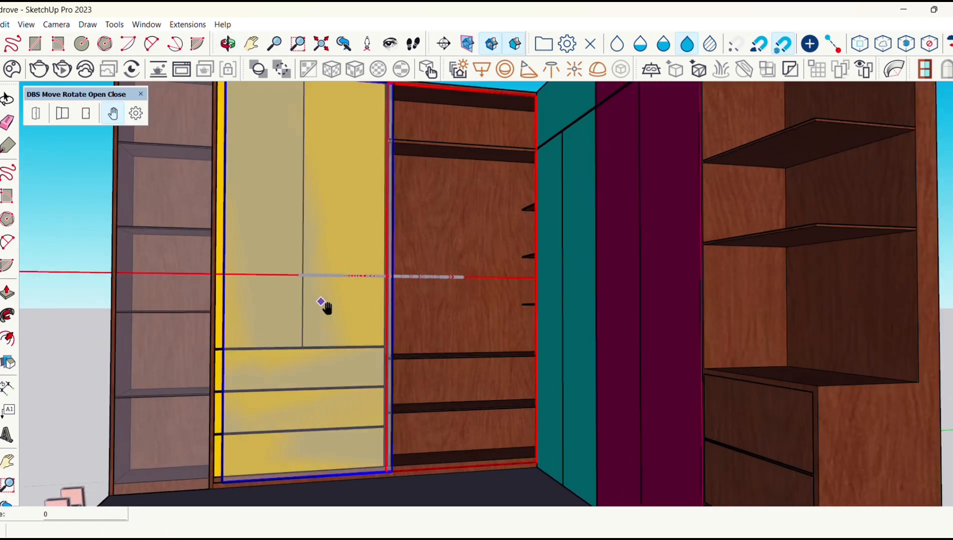
right_click(324, 256)
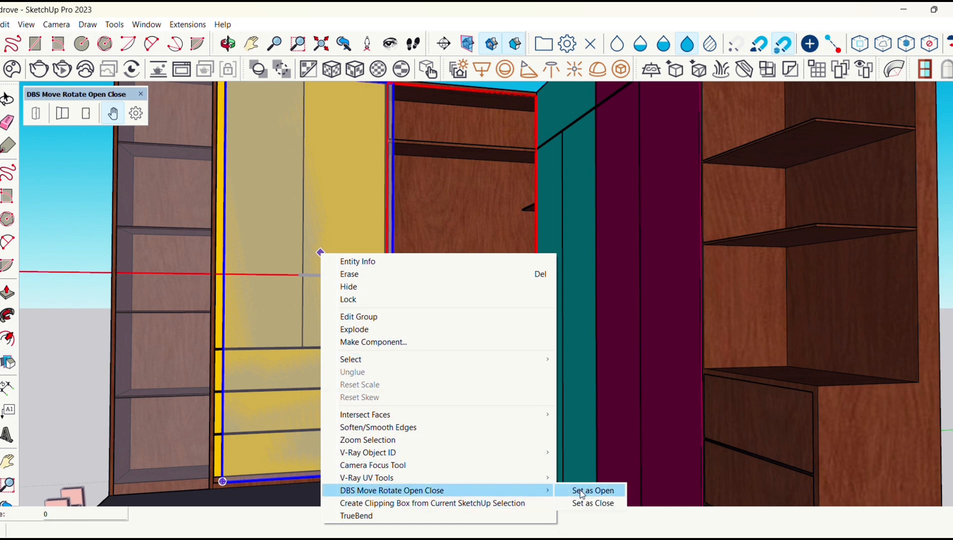
left_click(582, 494)
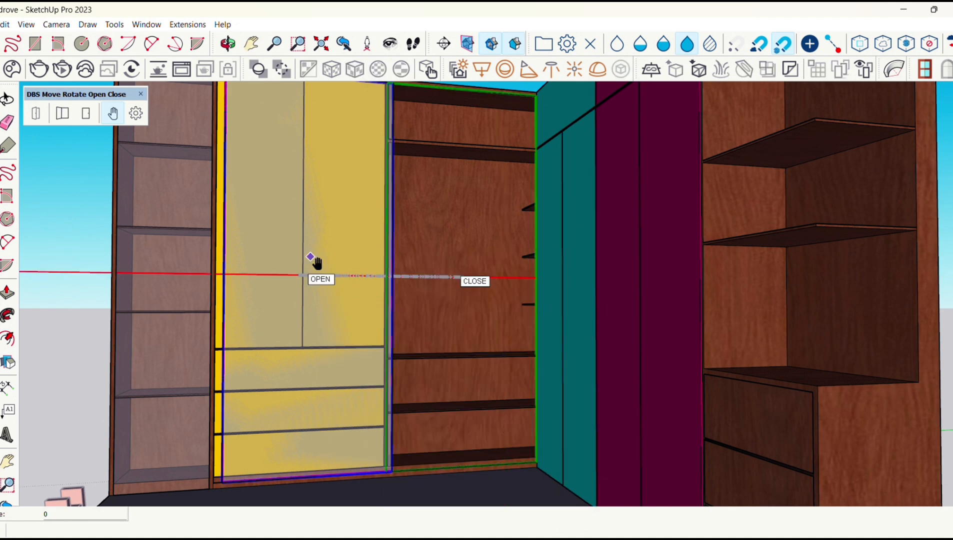
Test the sliding glass panel's open and close animation, finishing with the panel closed
key("space")
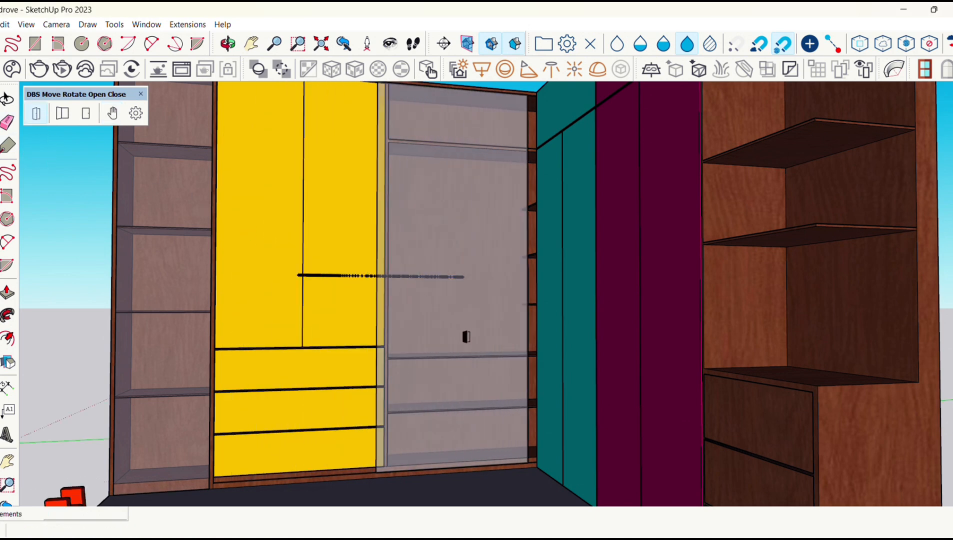
left_click(420, 253)
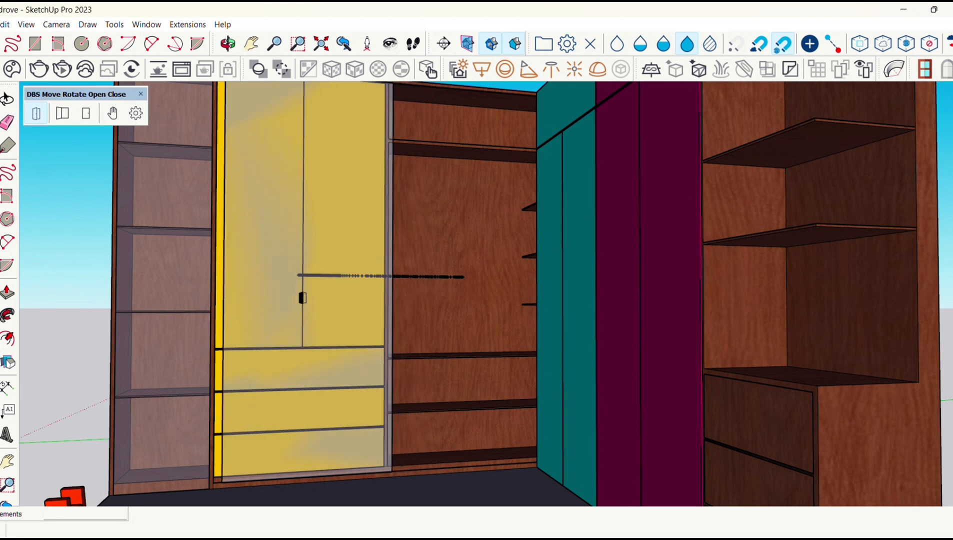
left_click(244, 254)
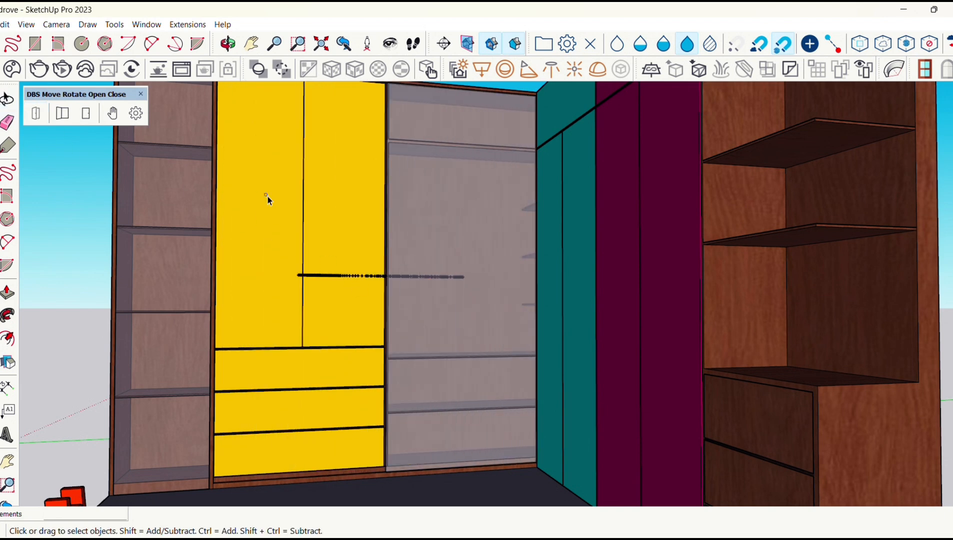
Select and erase the dotted slide marks in front of the yellow doors and the glass panel
left_click_drag(267, 196, 483, 308)
right_click(335, 278)
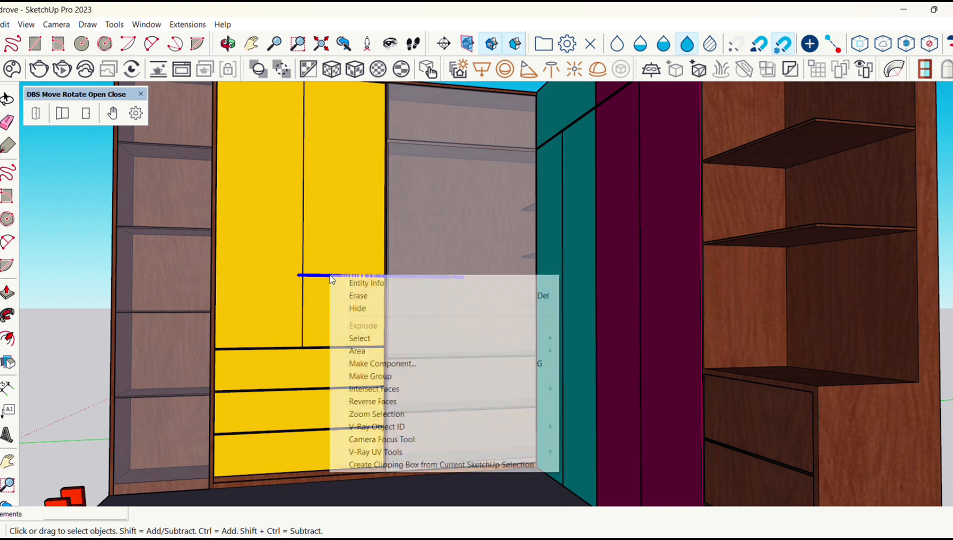
left_click(355, 296)
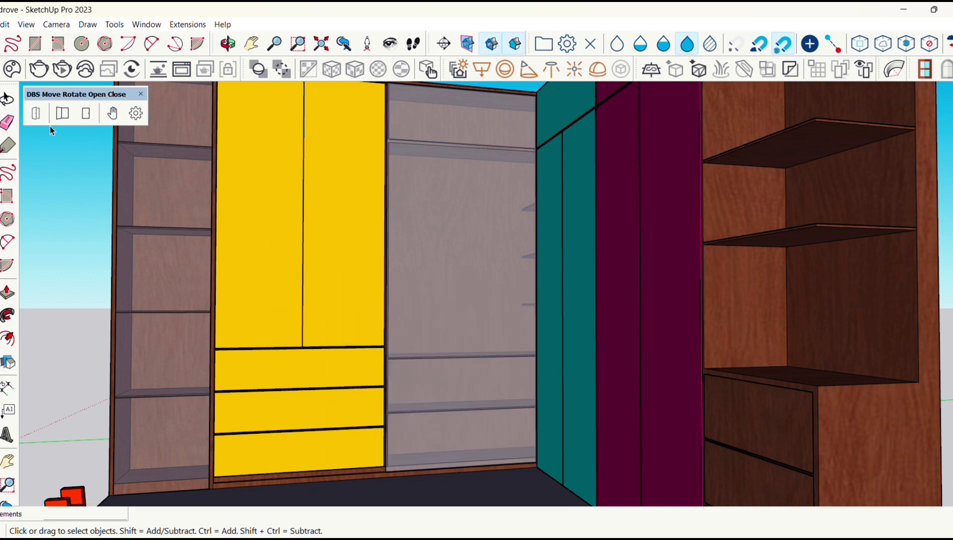
Test the sliding glass panel repeatedly from several angles, finishing with it closed over the open section
left_click(495, 236)
middle_click_drag(478, 299, 347, 274)
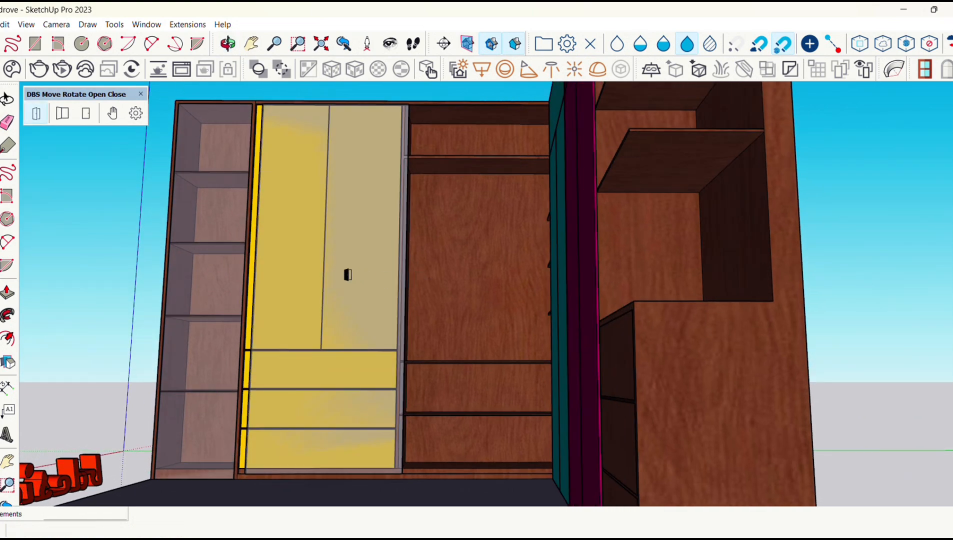
left_click(291, 270)
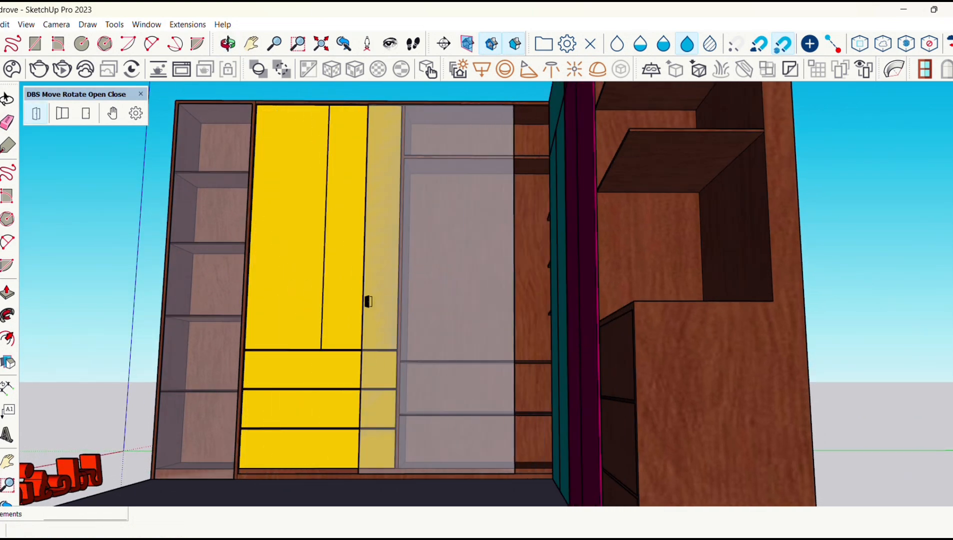
left_click(368, 302)
left_click(290, 301)
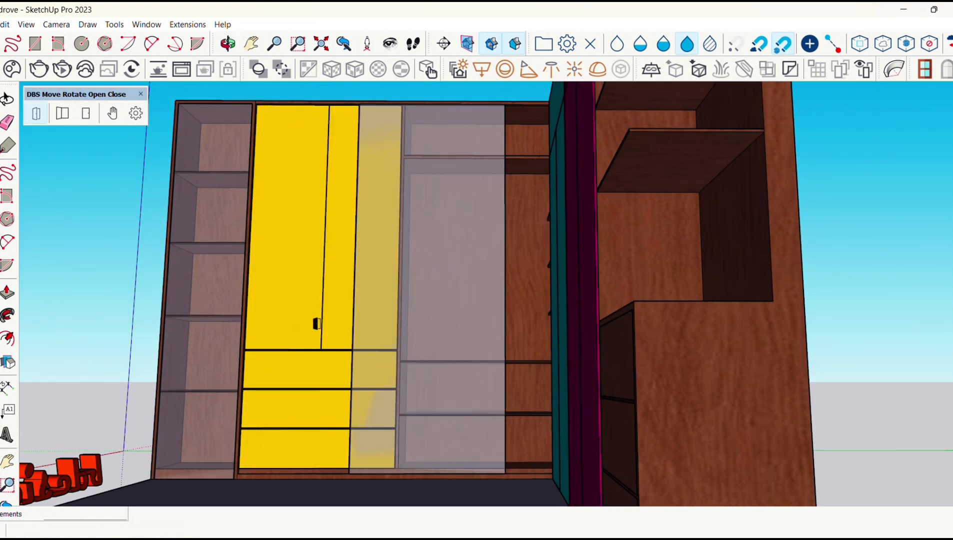
middle_click_drag(316, 324, 469, 299)
scroll(487, 334, "down", 4)
left_click(469, 293)
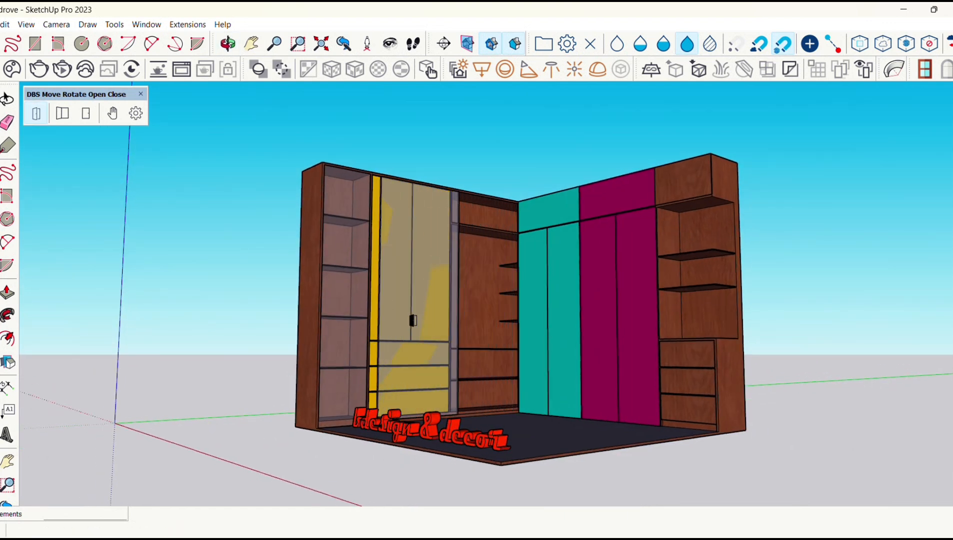
left_click(388, 311)
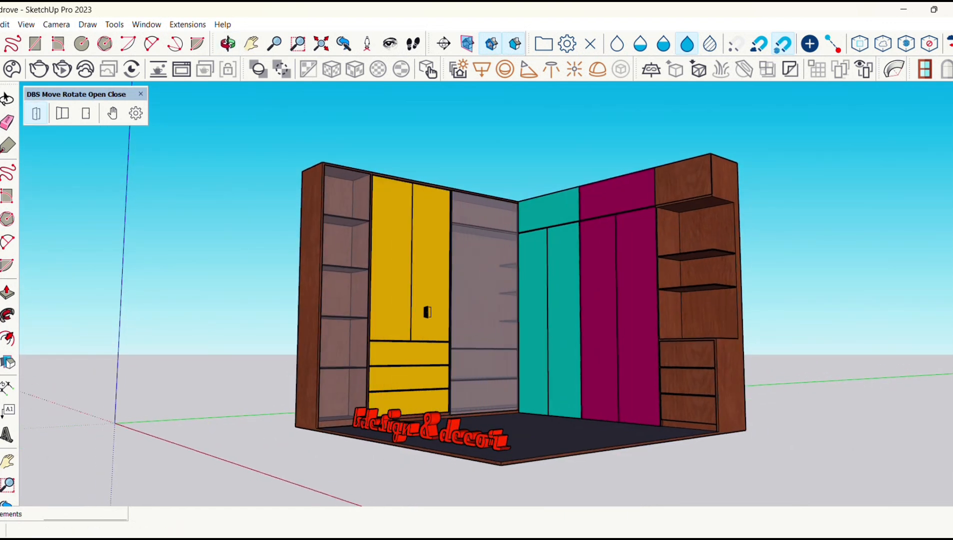
Test the yellow doors, the yellow drawers and the end shelf unit's glass door by animating them open and closed
left_click(399, 302)
left_click(404, 361)
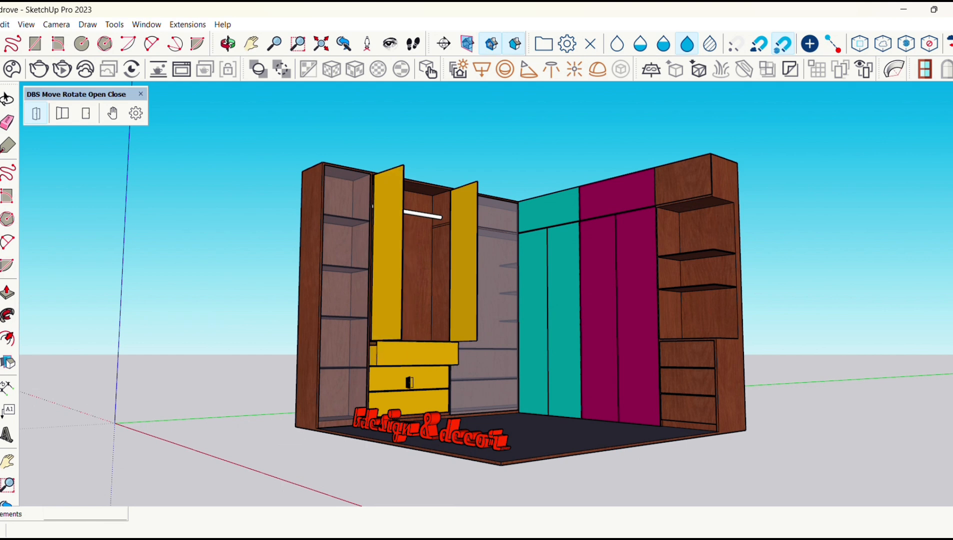
scroll(419, 406, "up", 3)
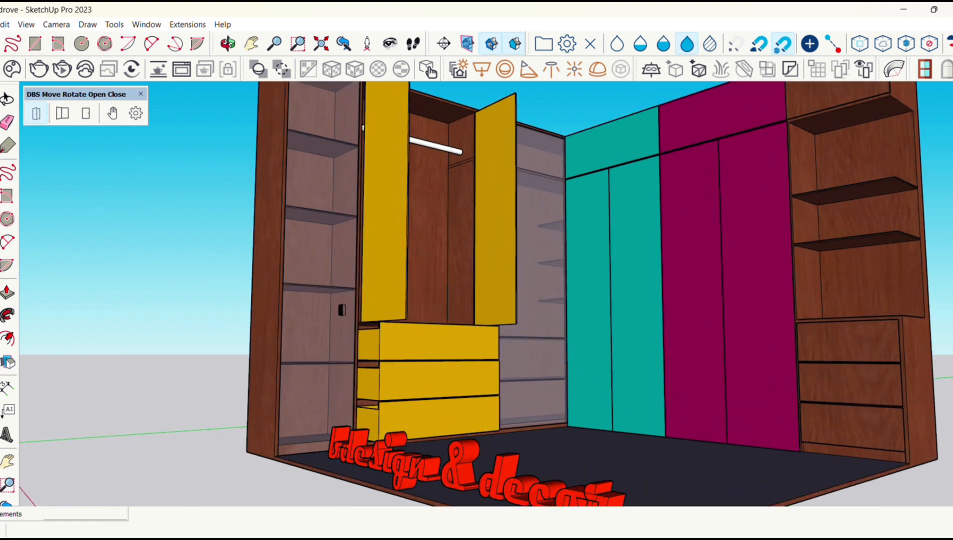
left_click(301, 324)
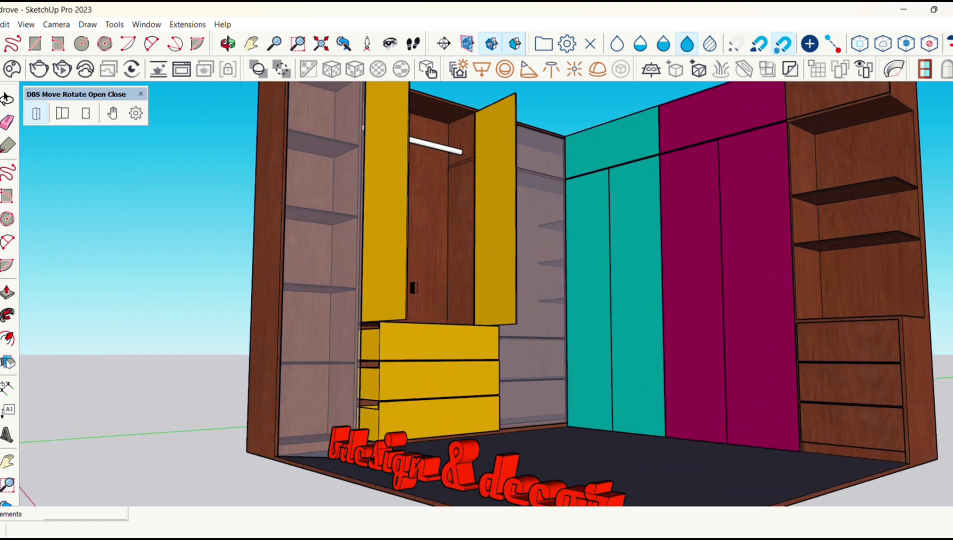
left_click(469, 259)
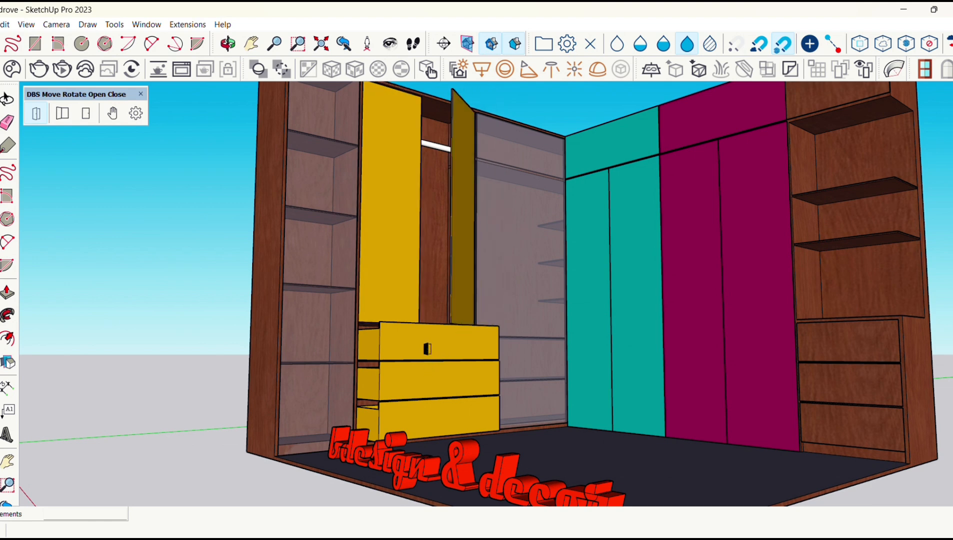
left_click(492, 351)
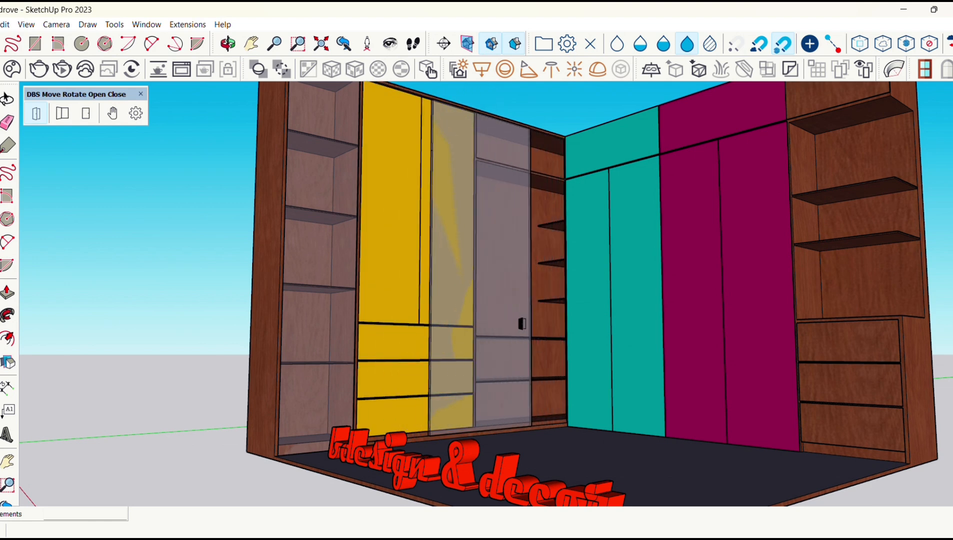
Animate the upper flaps and the tall teal and magenta doors of the adjoining wardrobe wall open
middle_click_drag(529, 316, 336, 336)
scroll(469, 339, "down", 2)
middle_click_drag(493, 311, 708, 301)
scroll(531, 300, "up", 1)
scroll(531, 300, "up", 3)
middle_click_drag(532, 300, 548, 291)
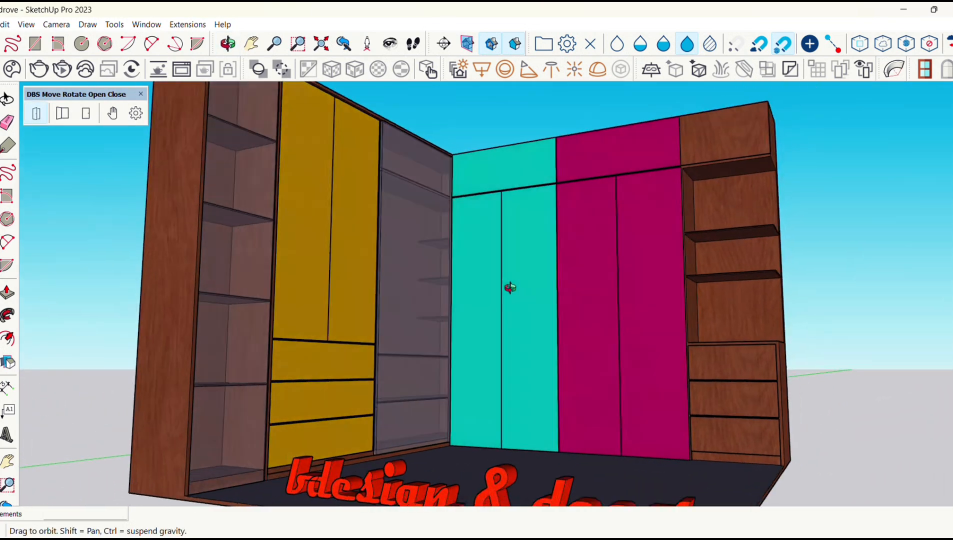
middle_click_drag(456, 307, 530, 350)
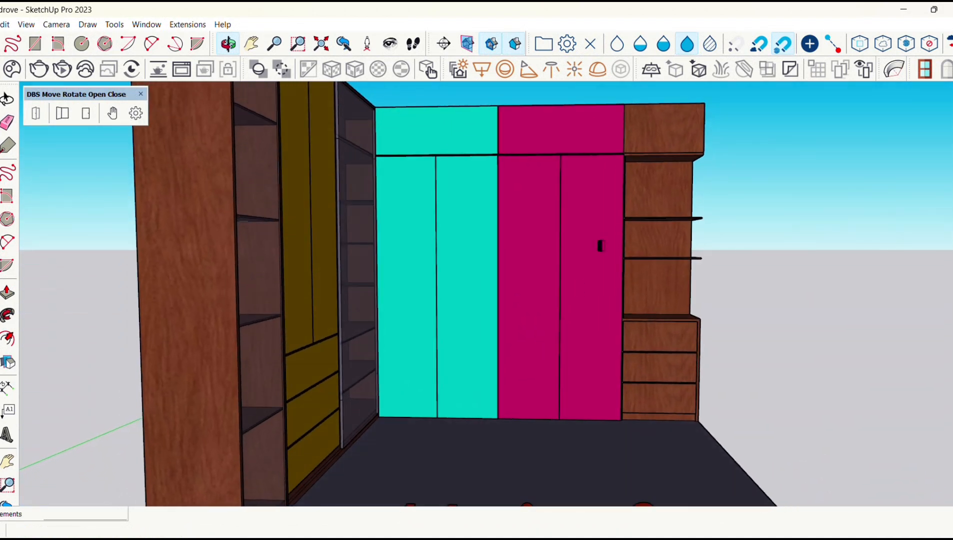
left_click(488, 142)
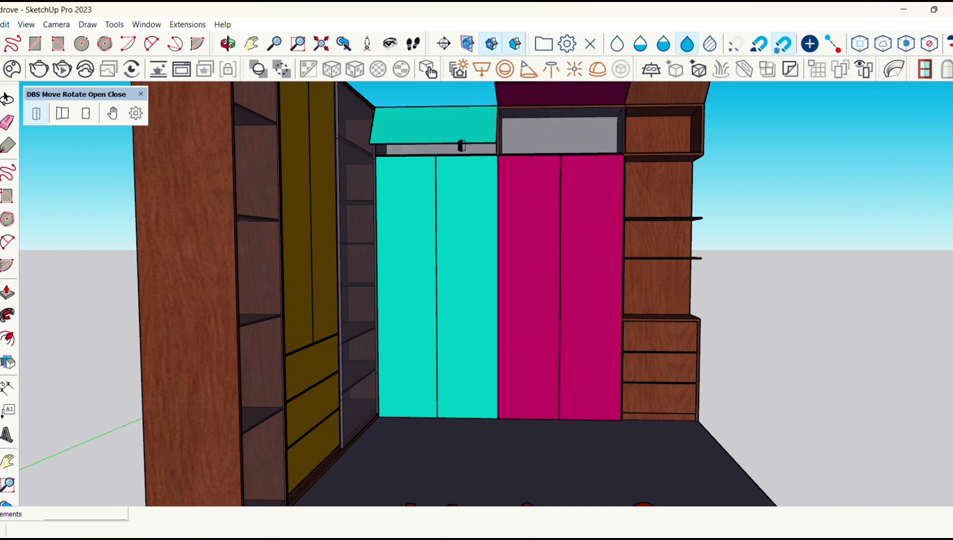
left_click(425, 198)
left_click(572, 209)
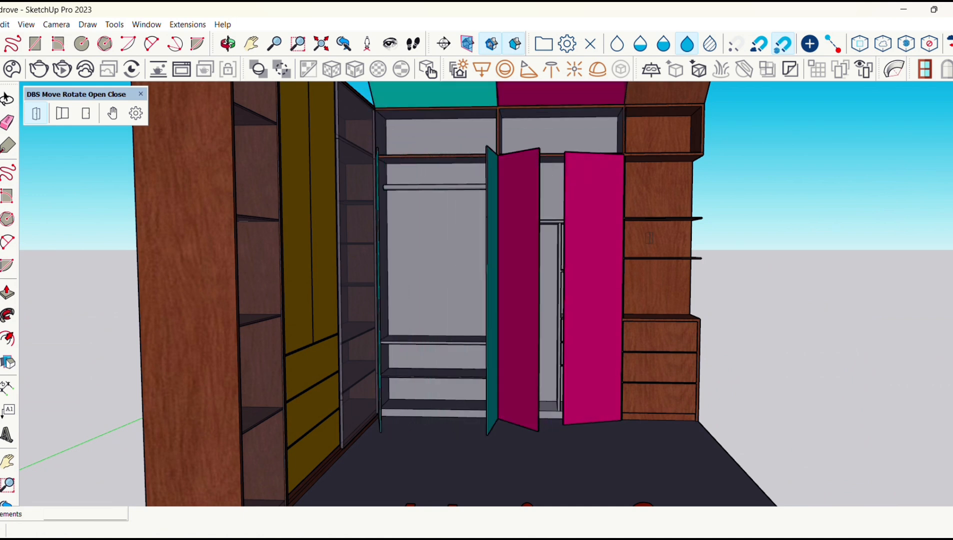
Animate the tall teal and magenta doors and the upper flaps closed, viewing the wardrobe from the corner
left_click(493, 255)
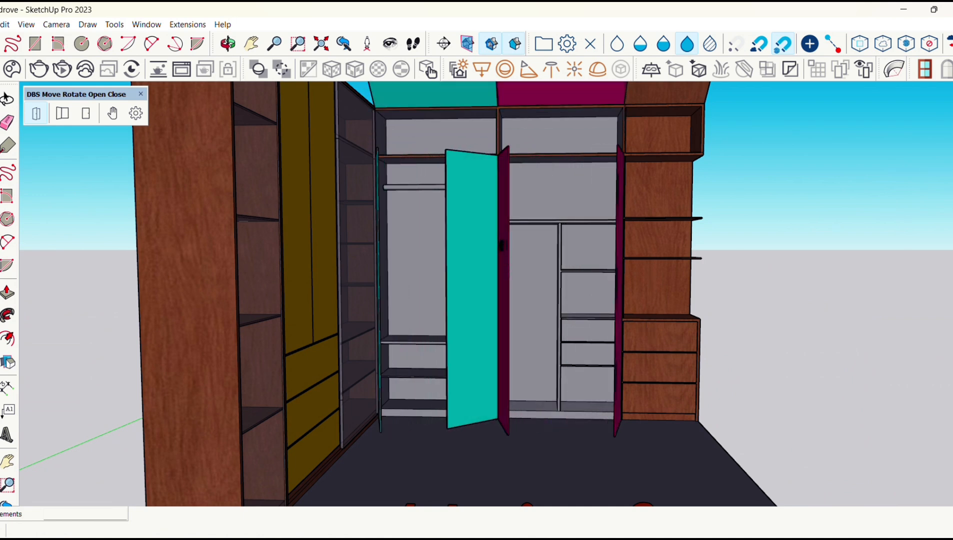
middle_click_drag(527, 258, 324, 205)
left_click(524, 229)
left_click(458, 237)
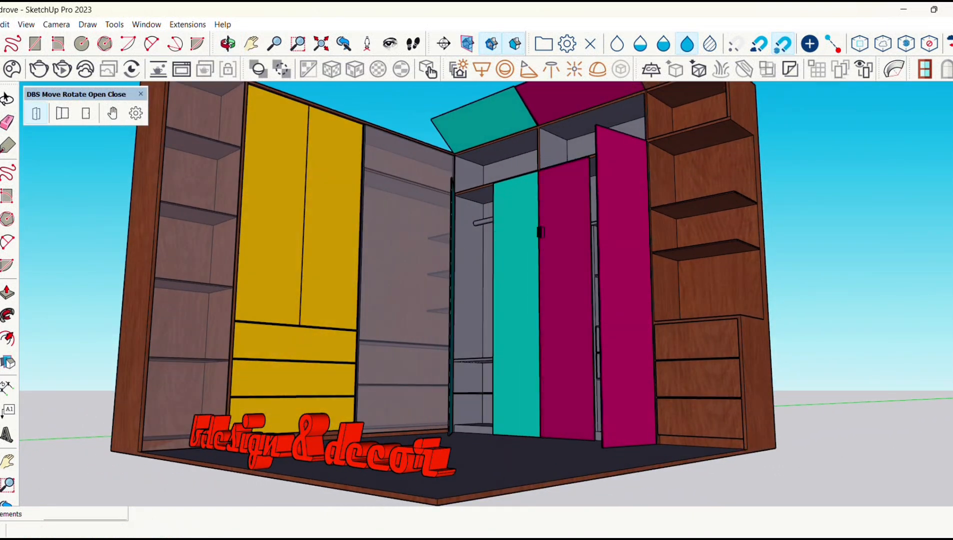
left_click(617, 213)
left_click(519, 128)
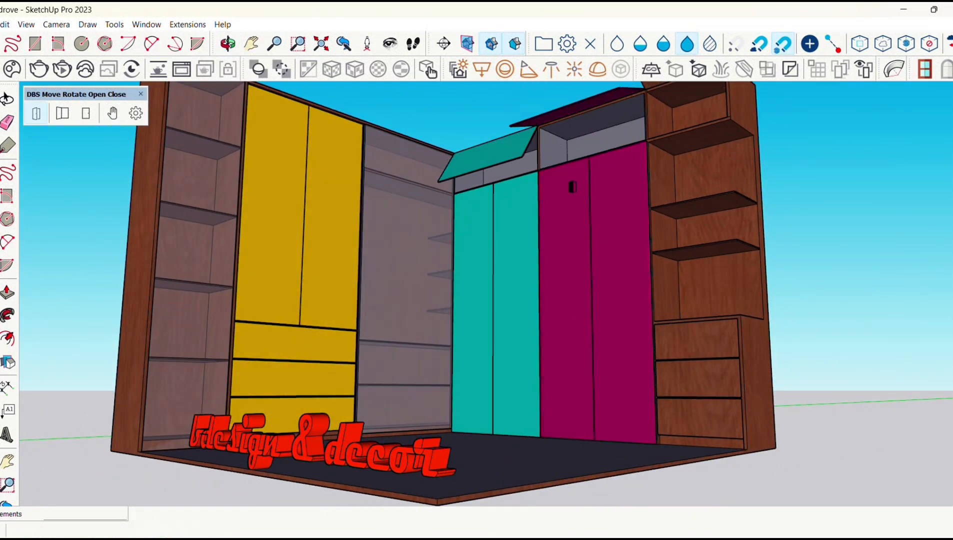
Animate the upper flaps closed and test the three brown drawers of the open shelf unit by opening and closing them
left_click(579, 140)
middle_click_drag(611, 186, 633, 131)
middle_click_drag(501, 186, 715, 345)
left_click(754, 468)
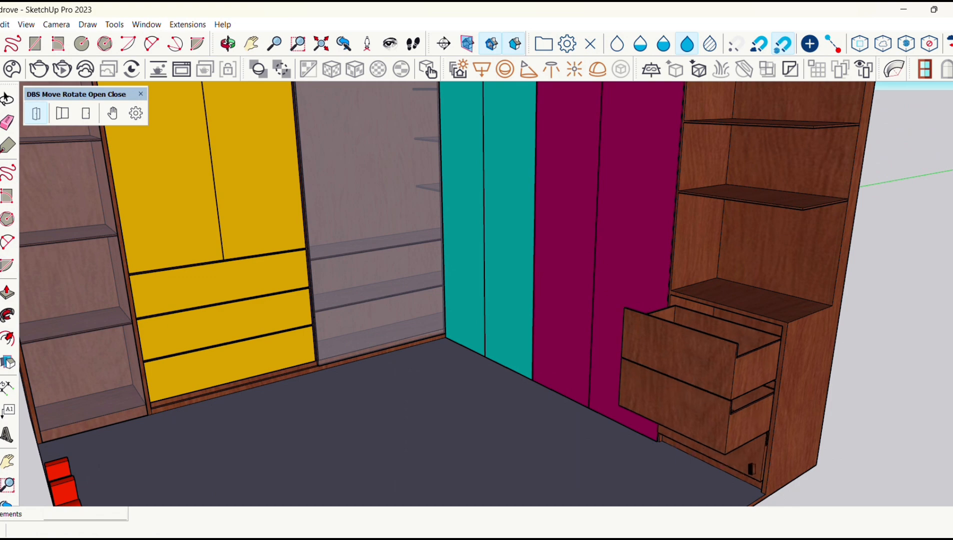
left_click(692, 429)
left_click(700, 362)
left_click(691, 464)
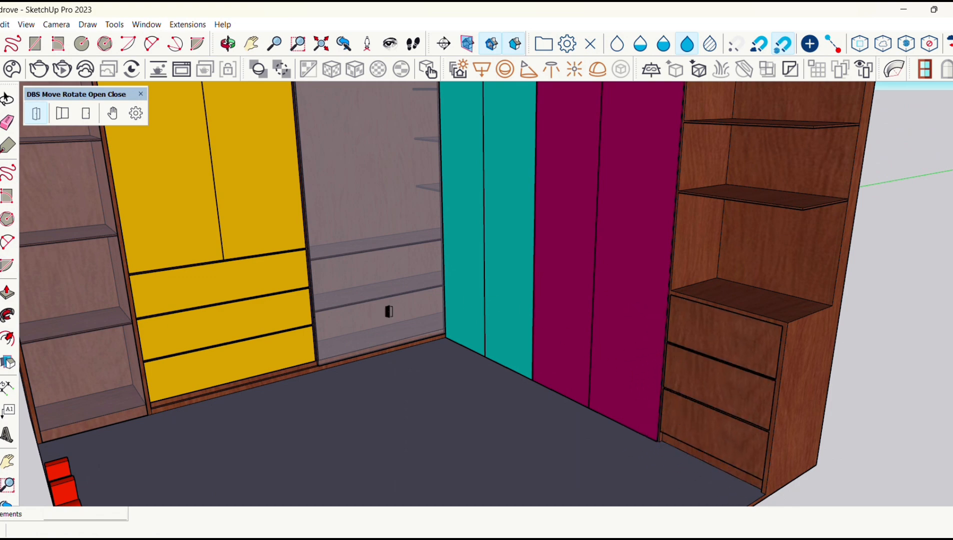
Test the sliding glass panel by sliding it across the yellow doors and back over the open section repeatedly
scroll(389, 312, "down", 5)
middle_click_drag(404, 298, 387, 195)
scroll(370, 235, "up", 6)
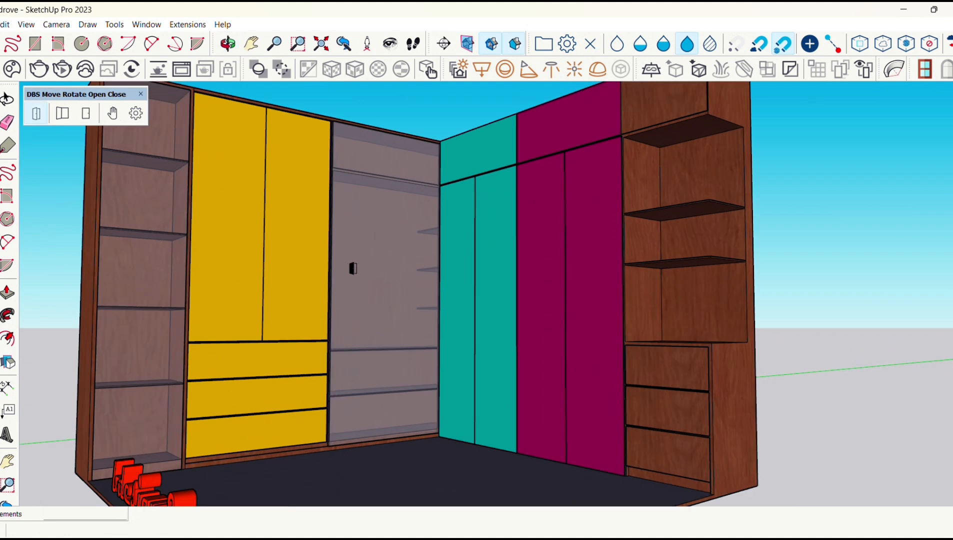
left_click(353, 269)
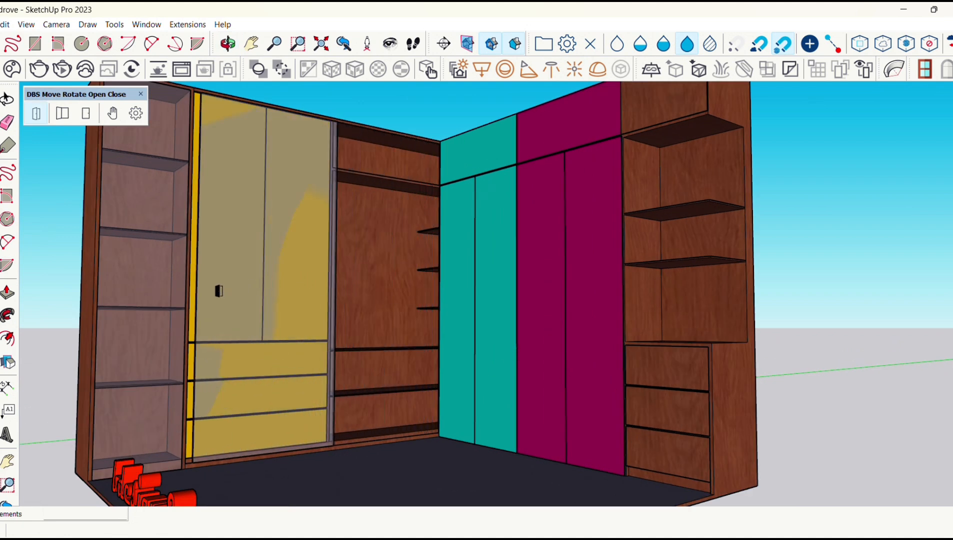
left_click(219, 291)
left_click(362, 279)
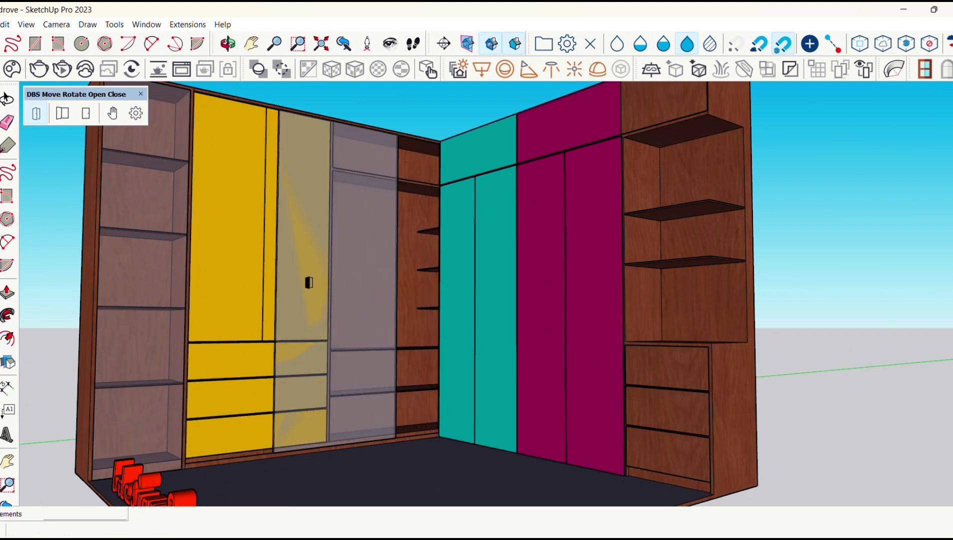
left_click(222, 290)
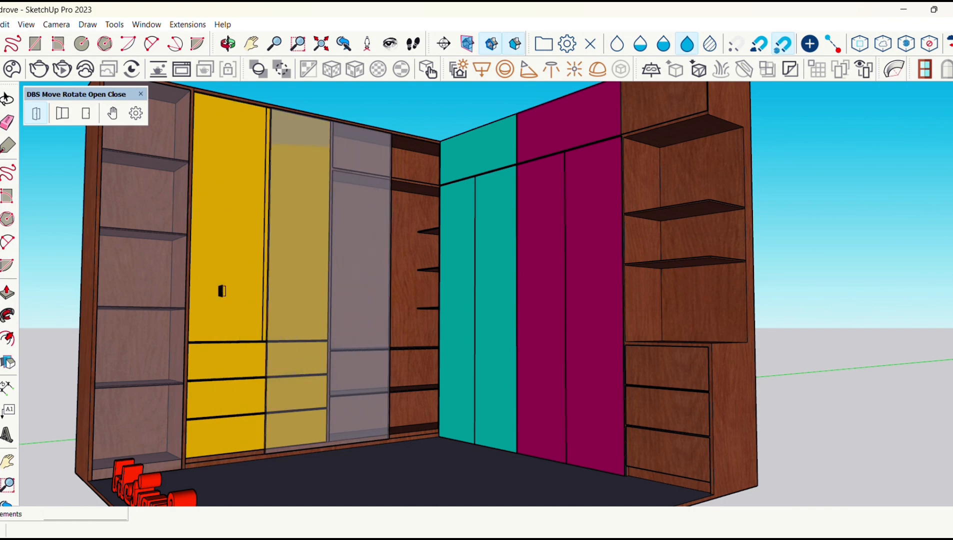
Animate the two yellow hinge doors open to show the hanging rail compartment, and close both doors again
left_click(277, 257)
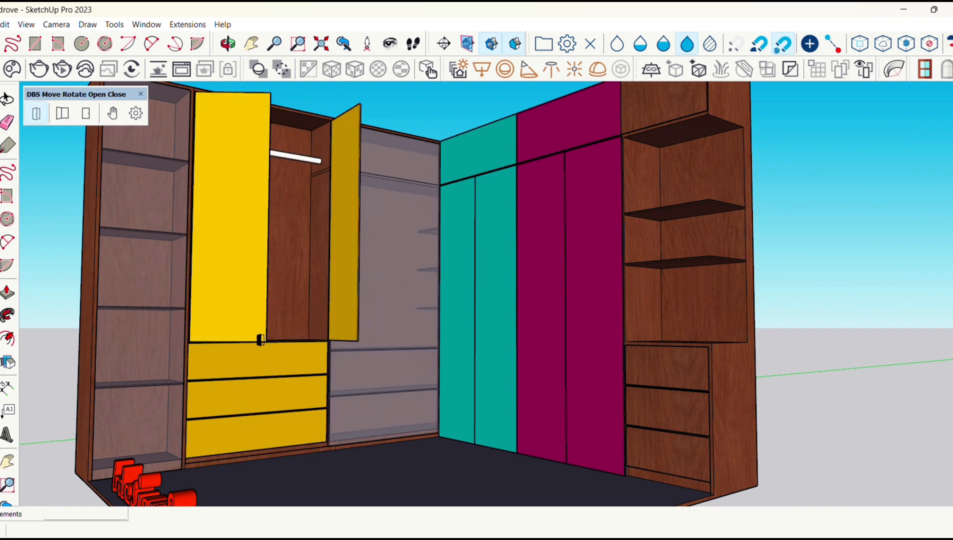
middle_click_drag(298, 300, 162, 291)
scroll(414, 270, "up", 8)
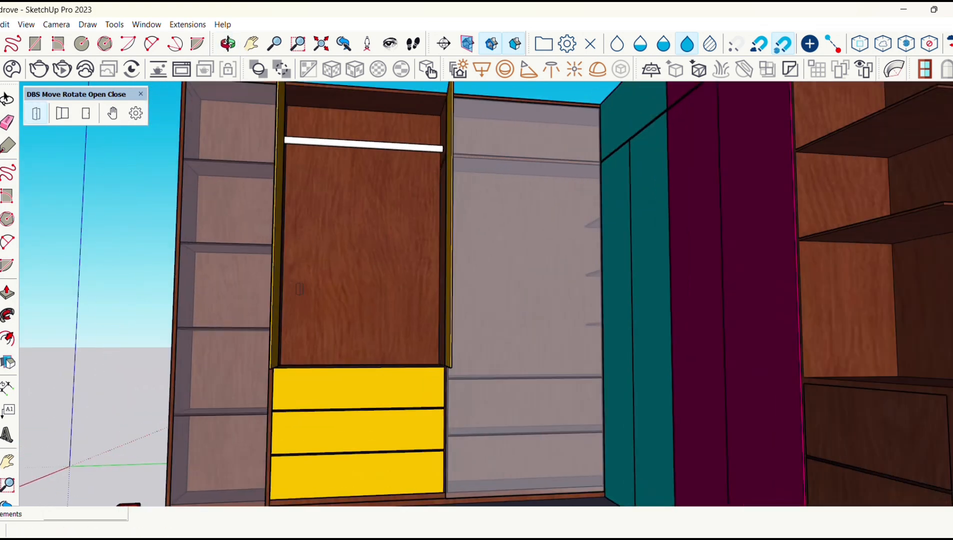
scroll(414, 270, "down", 6)
key("d")
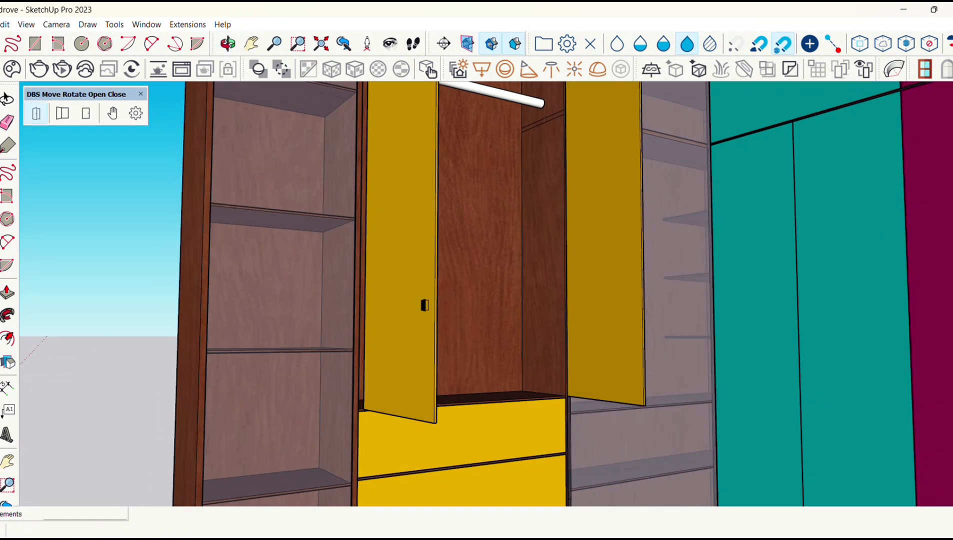
left_click(419, 283)
left_click(543, 274)
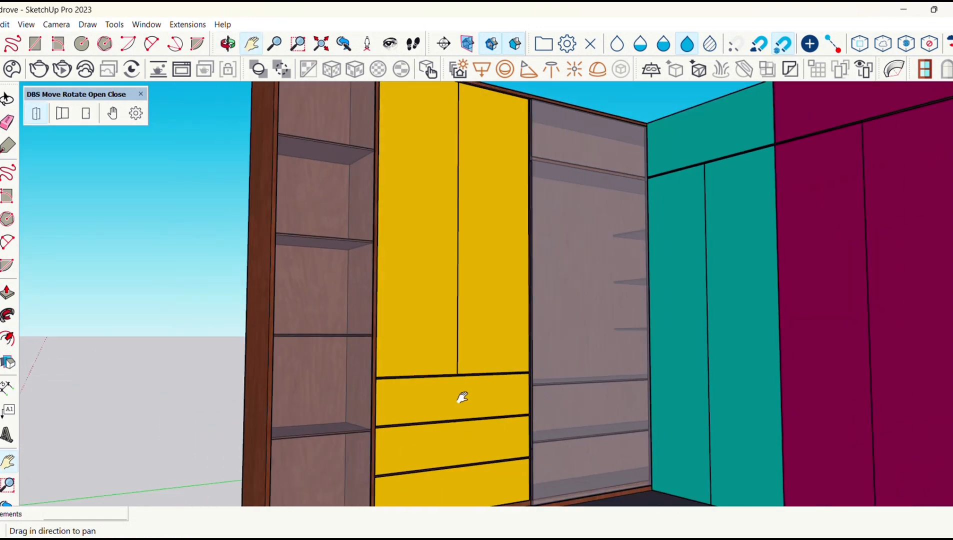
Test the yellow drawers below the hinge doors by animating them open and closed
scroll(434, 223, "down", 4)
middle_click_drag(434, 223, 418, 315)
scroll(418, 320, "up", 4)
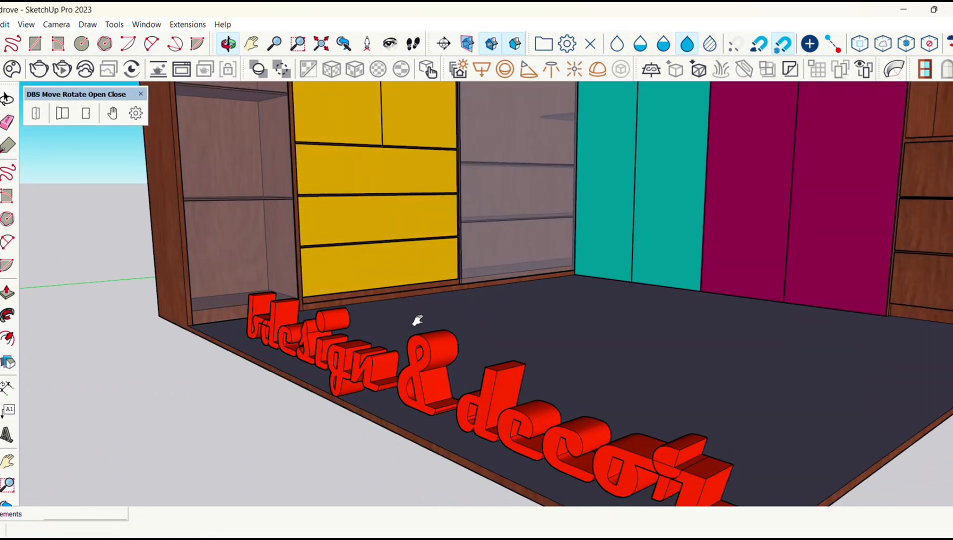
middle_click_drag(234, 216, 315, 306, "shift")
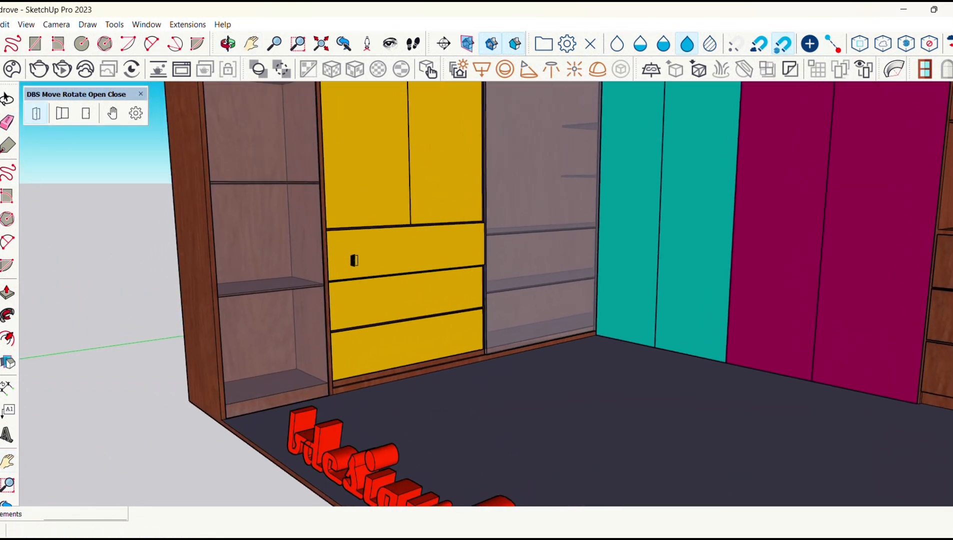
left_click(361, 299)
left_click(376, 345)
middle_click_drag(377, 345, 430, 322)
left_click(401, 349)
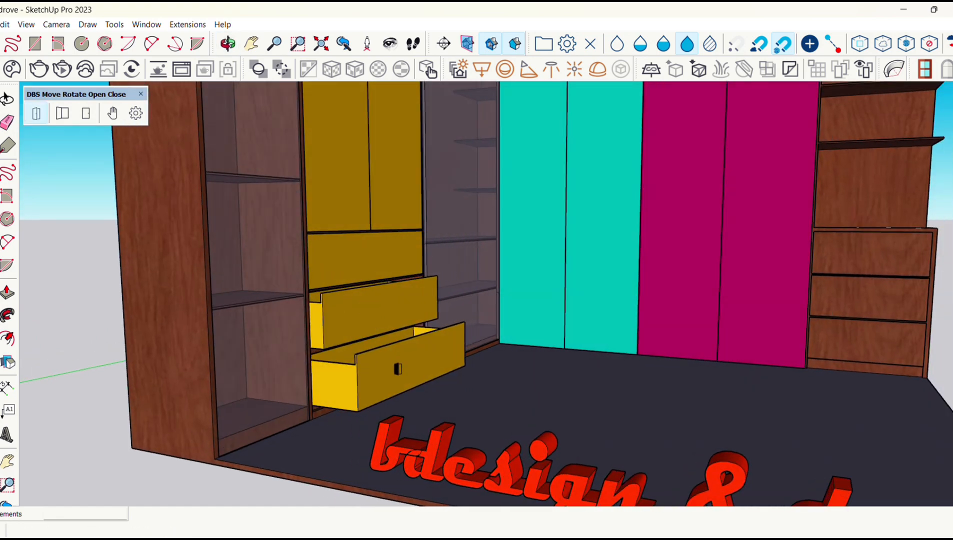
Animate the glass door of the end shelf unit beside the yellow doors open
scroll(416, 301, "down", 5)
middle_click_drag(415, 300, 207, 253)
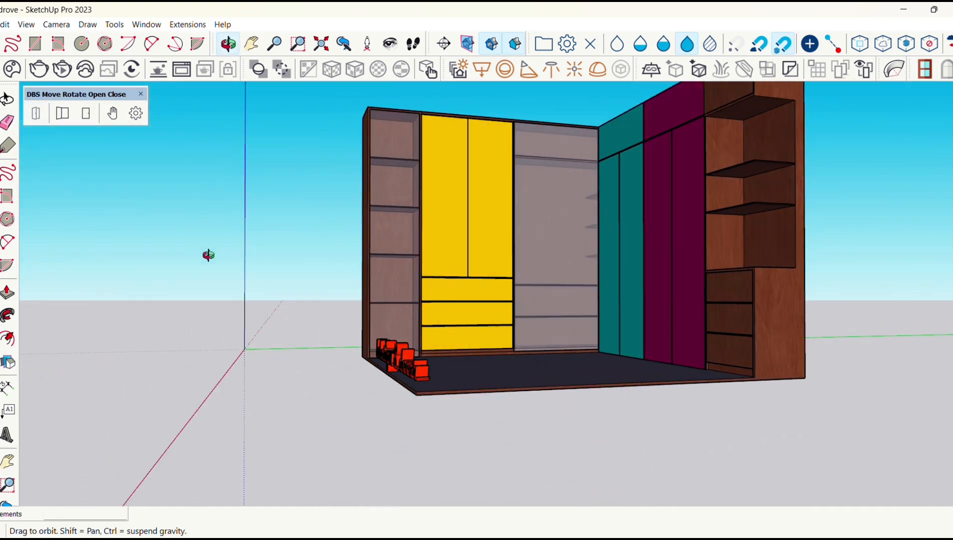
scroll(328, 240, "up", 4)
middle_click_drag(327, 241, 267, 255, "shift")
middle_click_drag(352, 277, 209, 311)
scroll(519, 330, "up", 3)
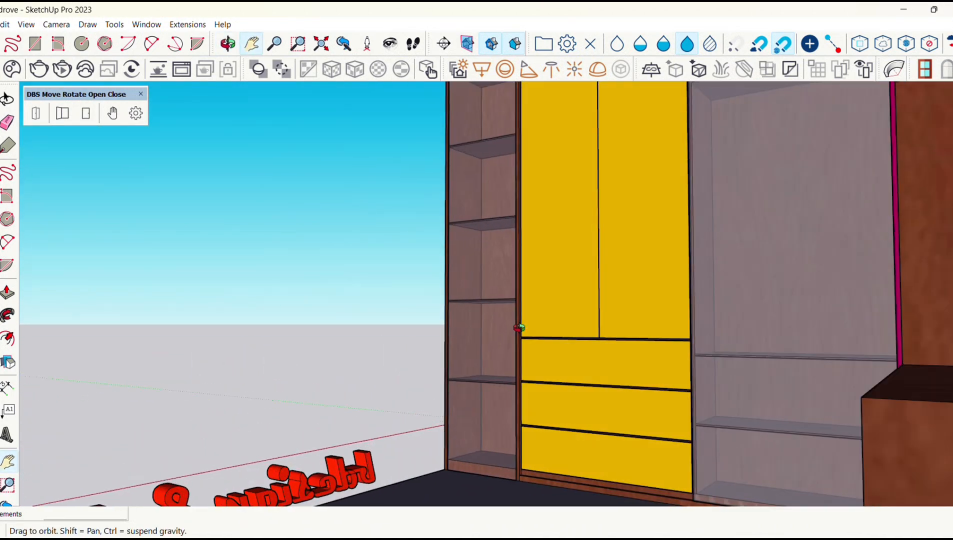
scroll(516, 329, "down", 2)
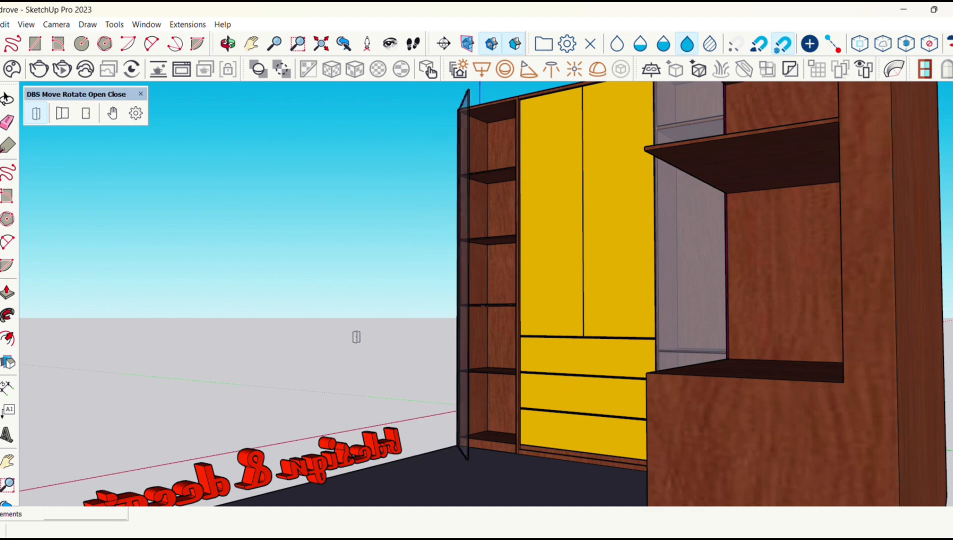
Examine the whole corner wardrobe from the front with all doors, drawers and flaps closed
scroll(356, 336, "down", 5)
middle_click_drag(313, 312, 481, 283)
scroll(415, 306, "down", 2)
middle_click_drag(416, 306, 460, 330)
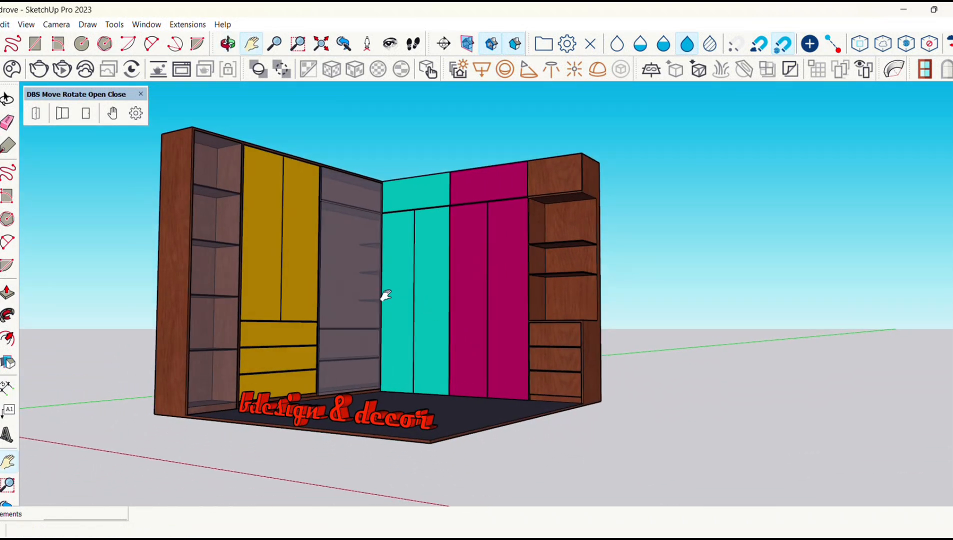
middle_click_drag(385, 295, 439, 311, "shift")
scroll(445, 312, "up", 2)
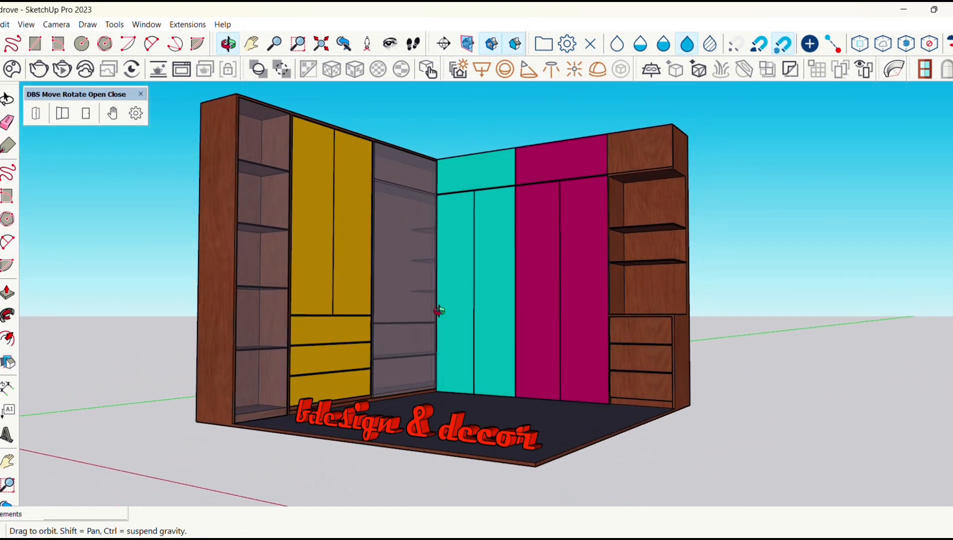